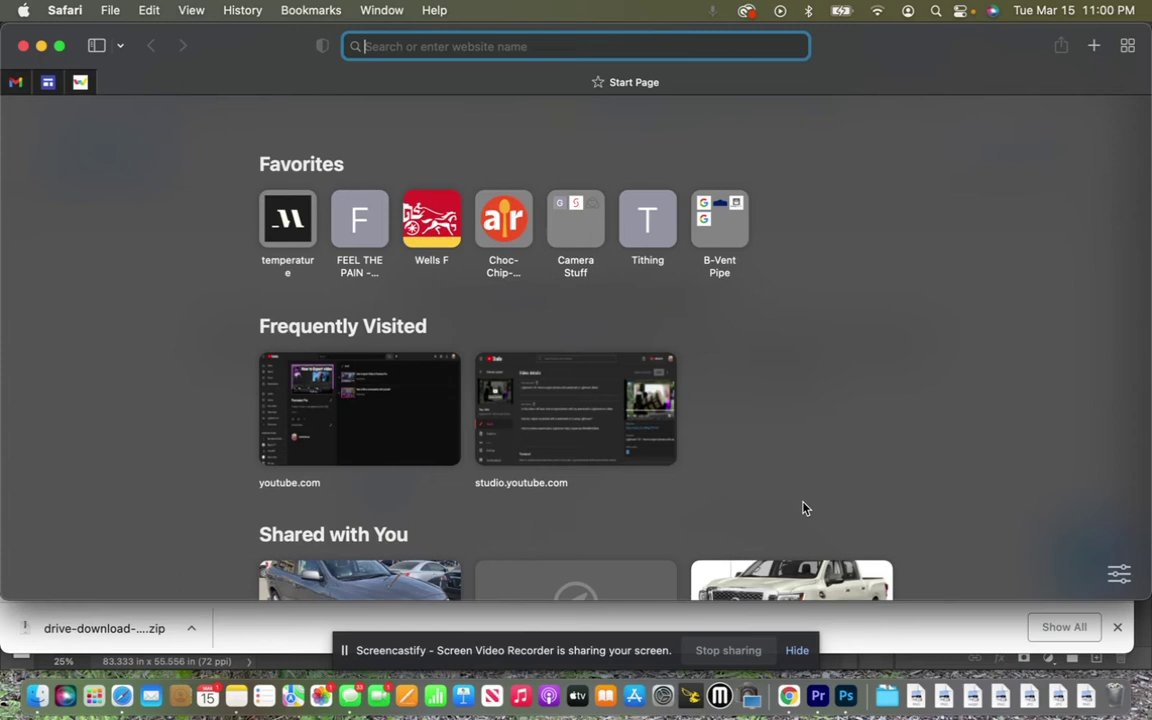
# Step: Search Google Images for 'red gatorade png' and preview the CleanPNG red Gatorade bottle
pyautogui.write('r')
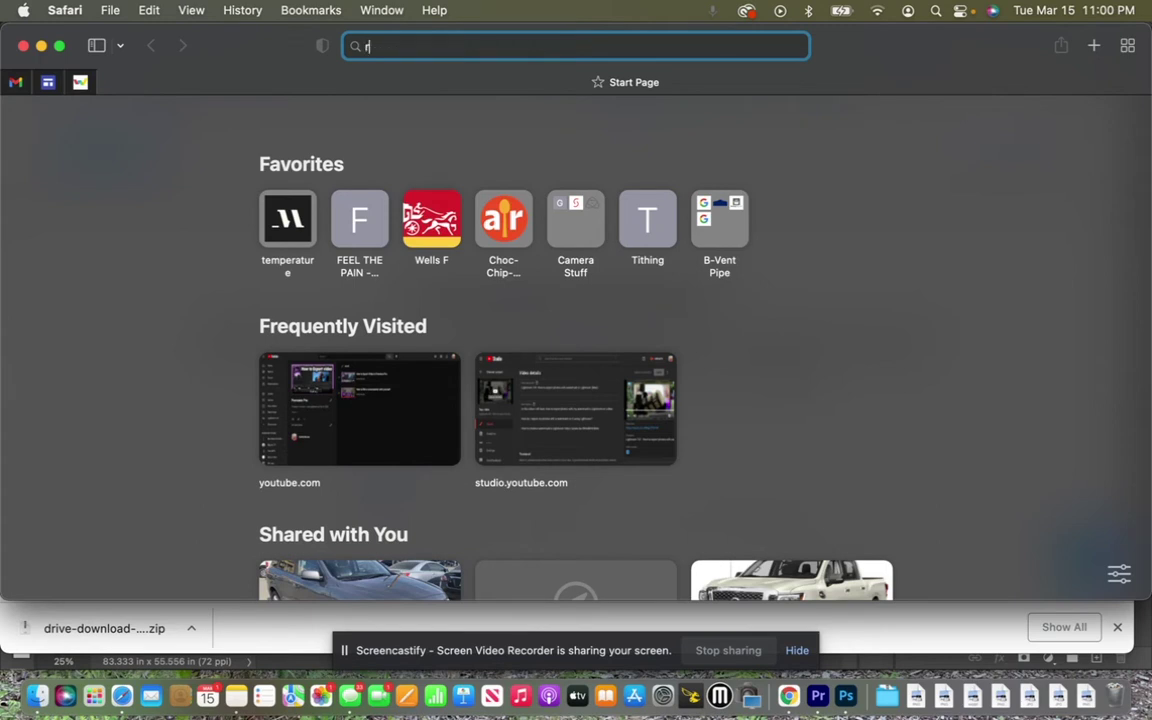
pyautogui.write('ed gatorda')
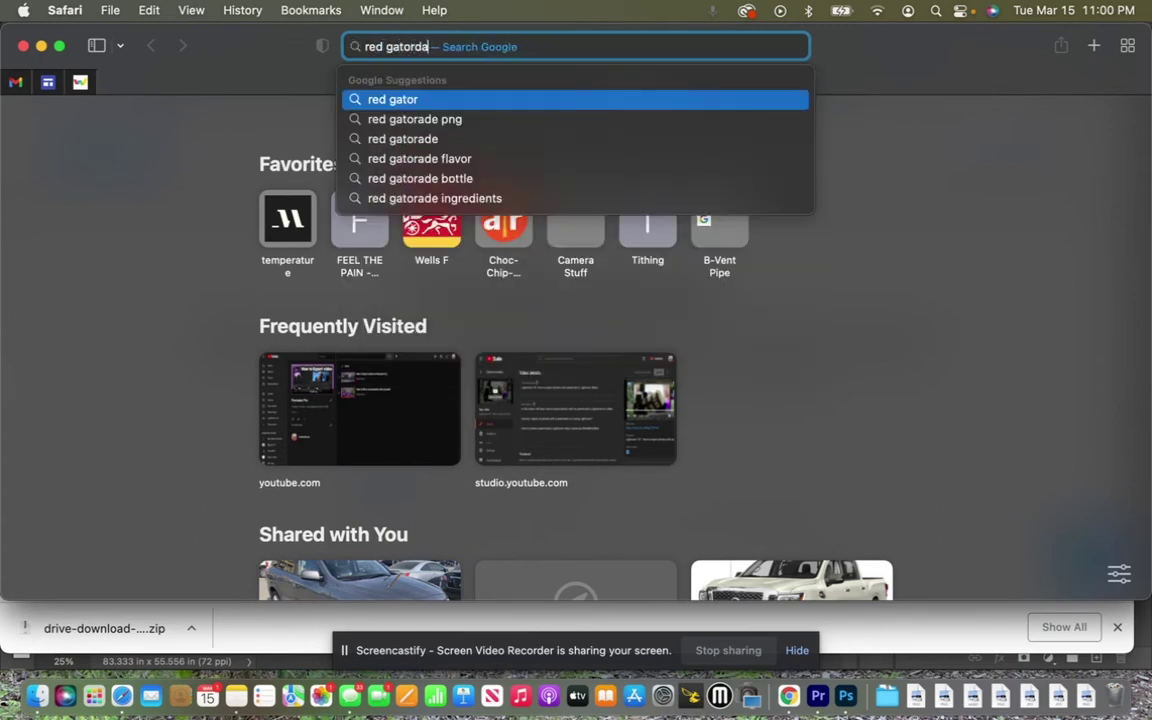
pyautogui.press('BackSpace')
pyautogui.press('BackSpace')
pyautogui.press('BackSpace')
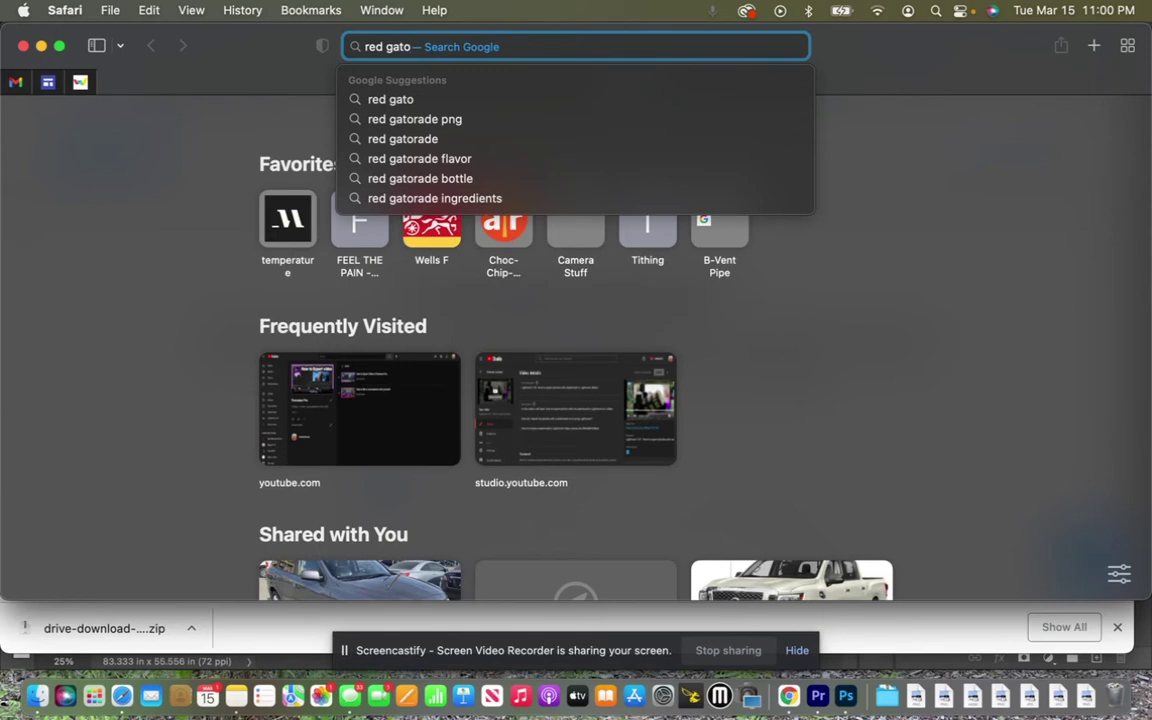
pyautogui.write('rade png')
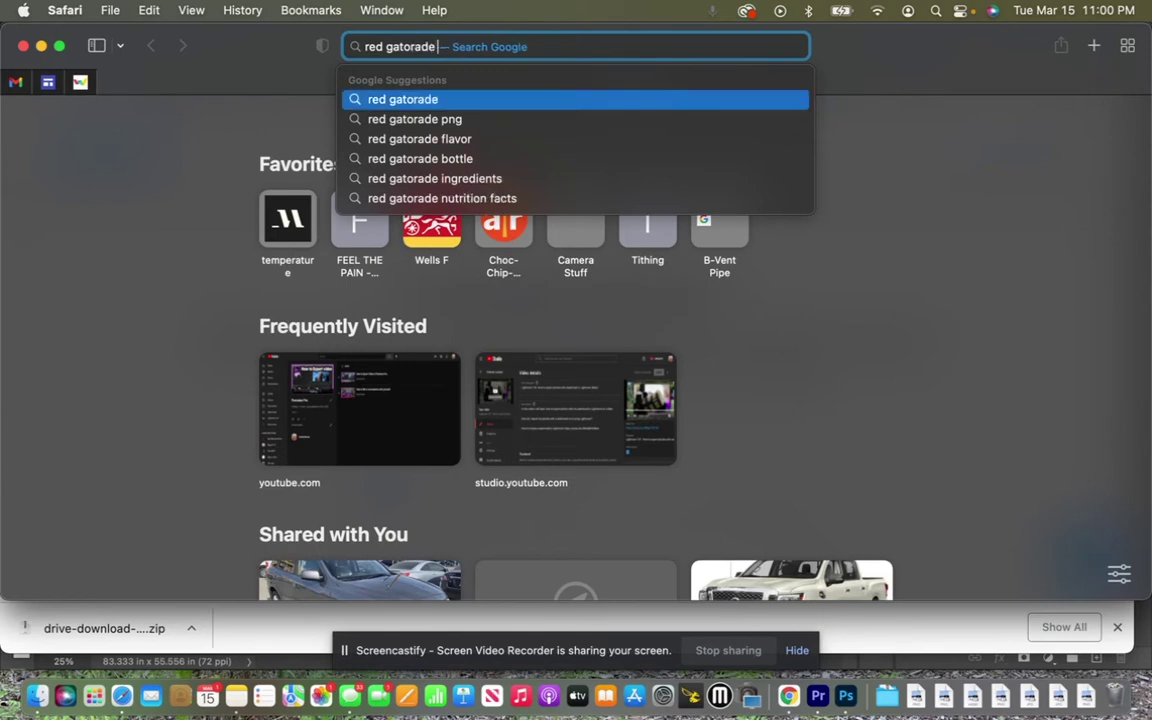
pyautogui.press('Return')
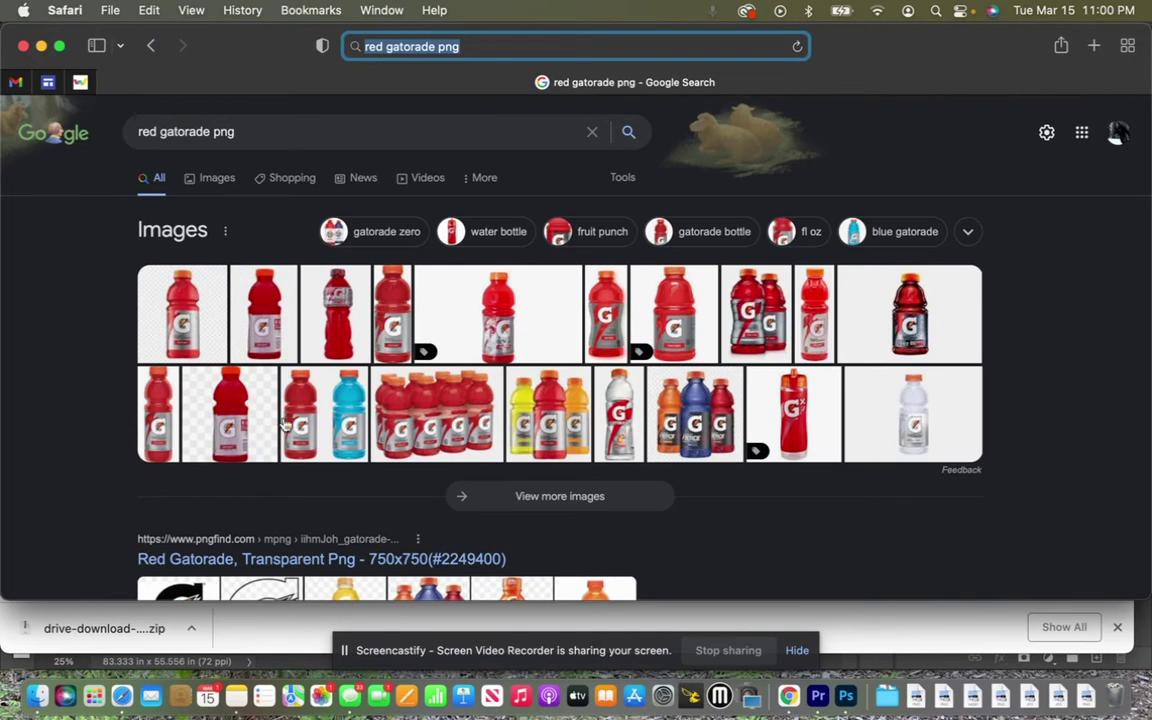
pyautogui.press('Return')
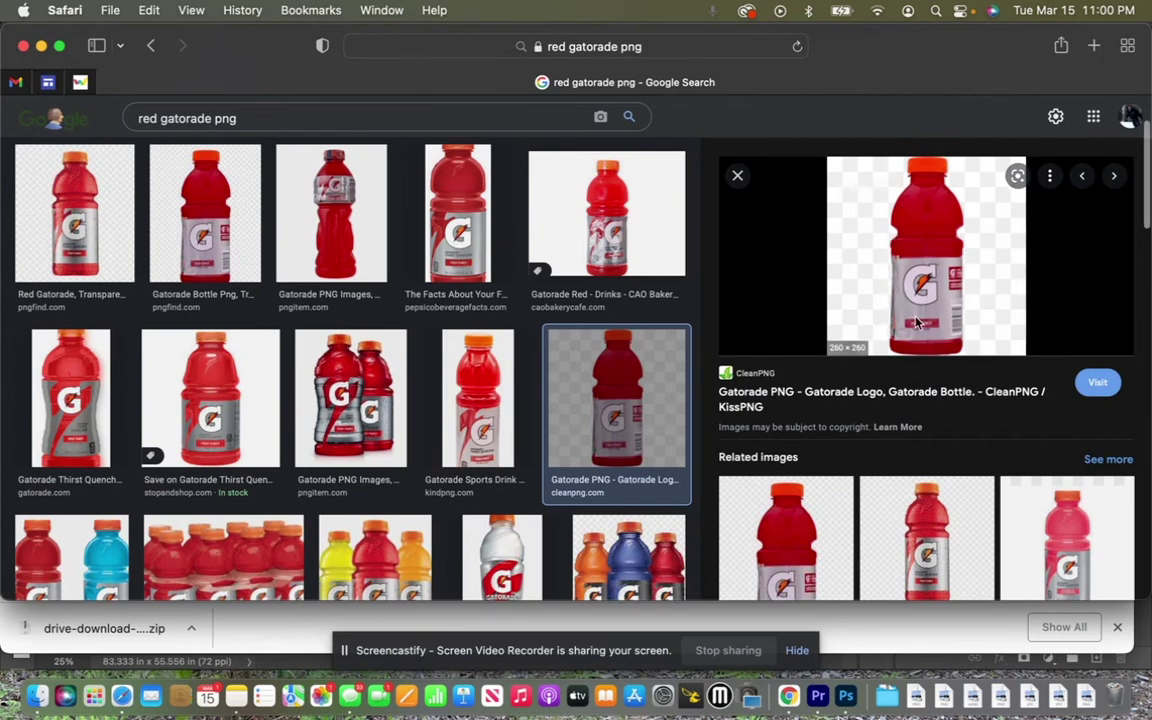
# Step: Save the bottle image to the desktop and open it in Photoshop, reverting a test move
pyautogui.moveTo(917, 322); pyautogui.dragTo(954, 545)
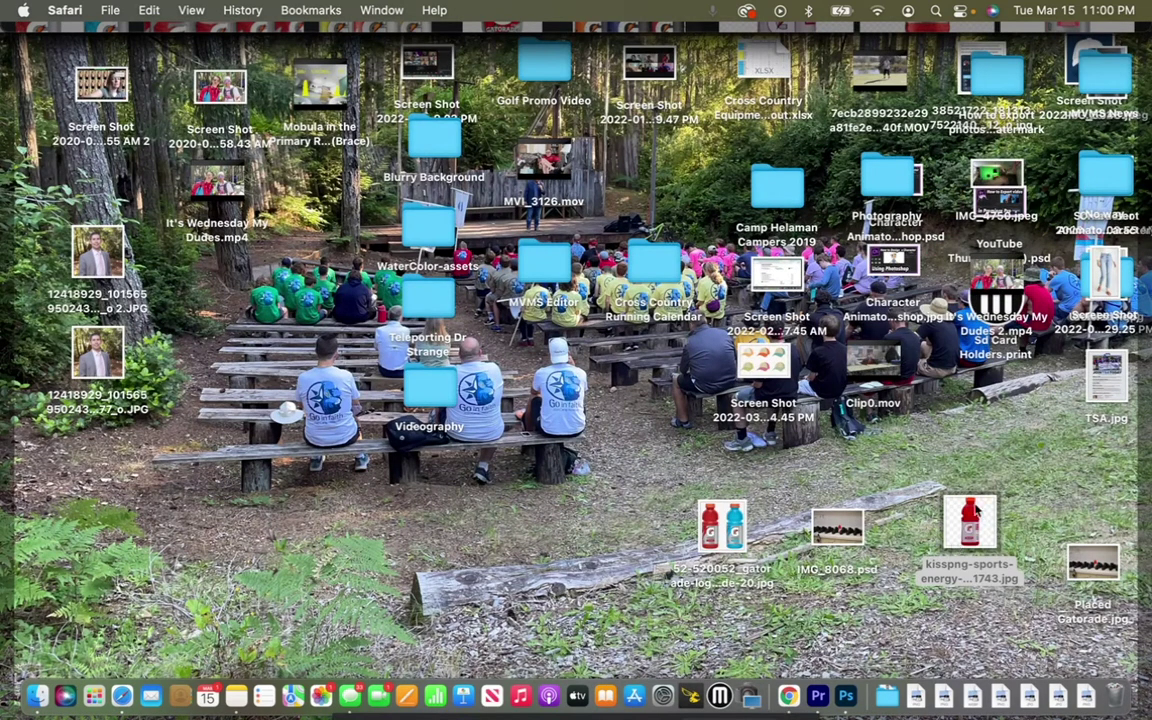
pyautogui.moveTo(972, 530); pyautogui.dragTo(846, 695)
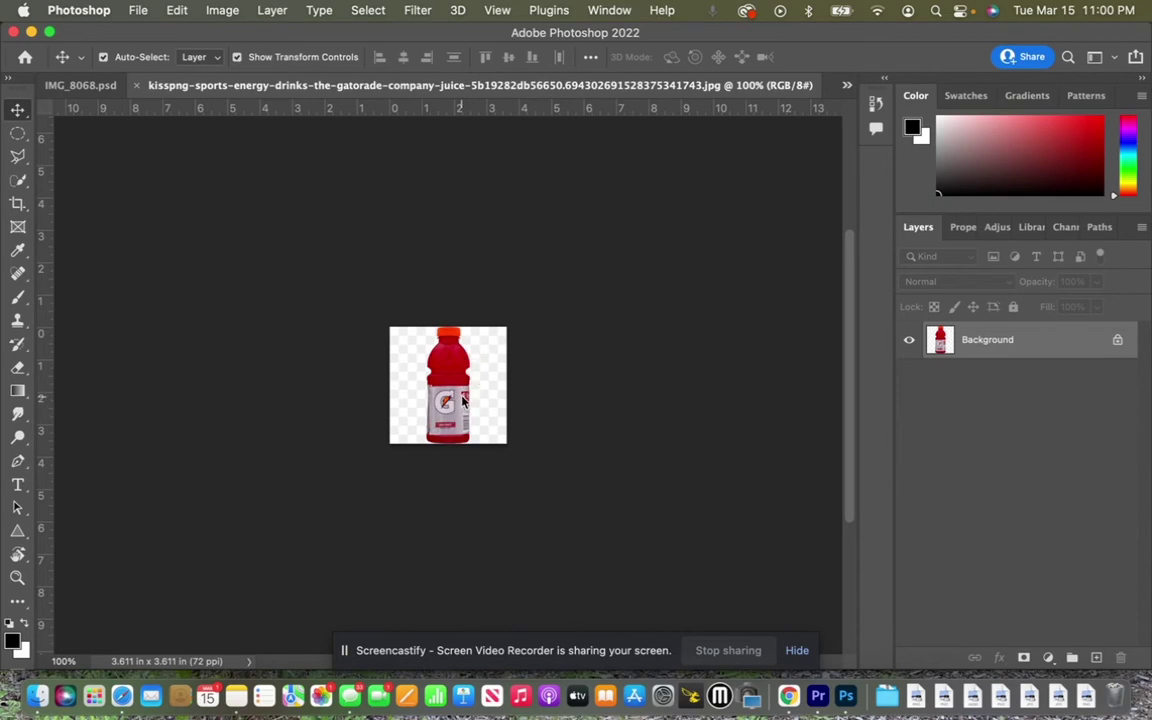
pyautogui.moveTo(463, 400); pyautogui.dragTo(485, 387)
pyautogui.press('Return')
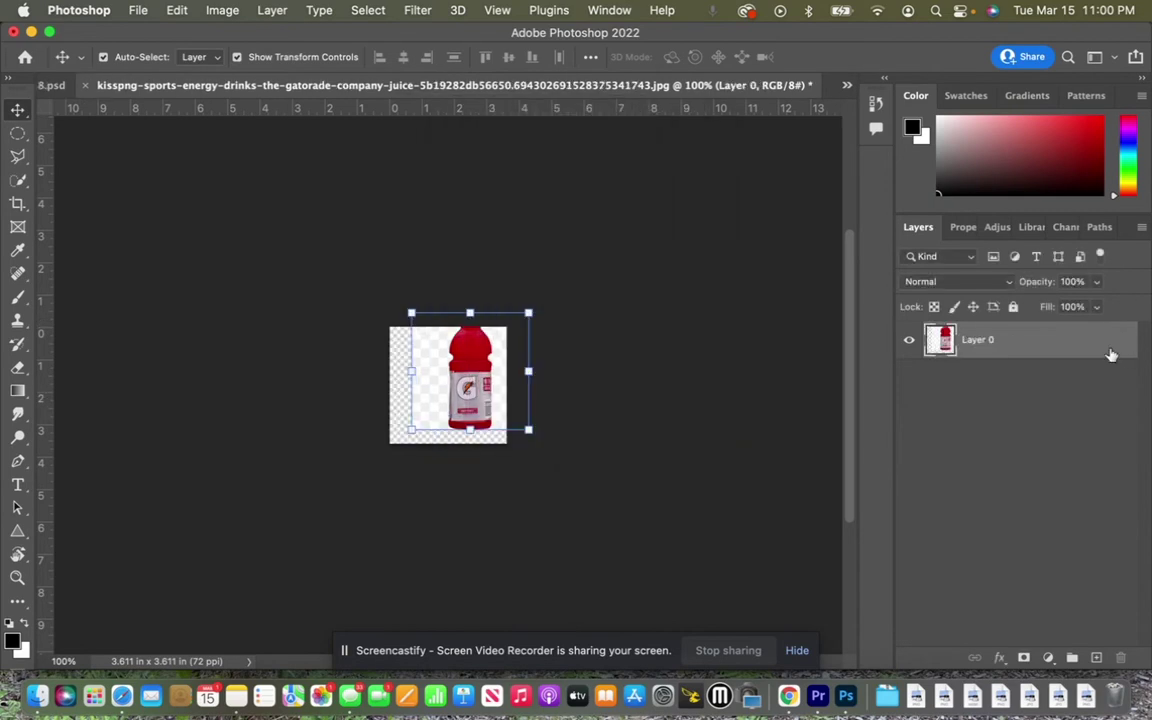
pyautogui.moveTo(464, 389)
pyautogui.mouseDown()
pyautogui.moveTo(456, 378)
pyautogui.moveTo(442, 405)
pyautogui.moveTo(444, 382)
pyautogui.moveTo(463, 393)
pyautogui.mouseUp()
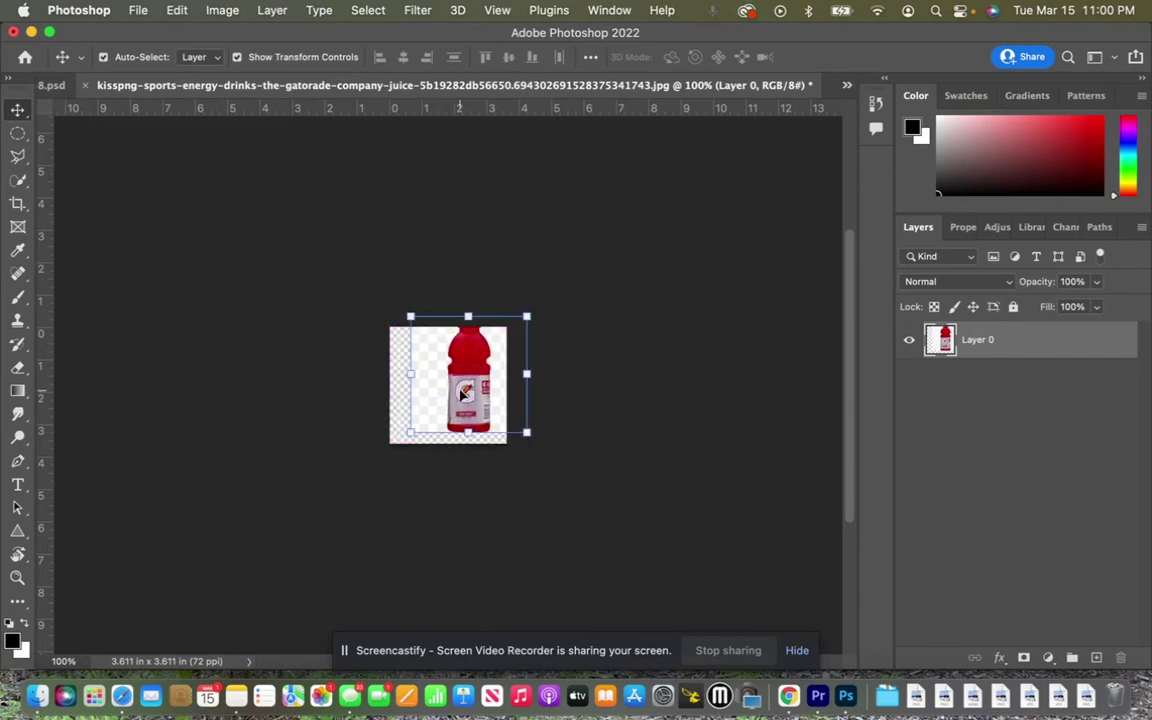
pyautogui.press('super+z')
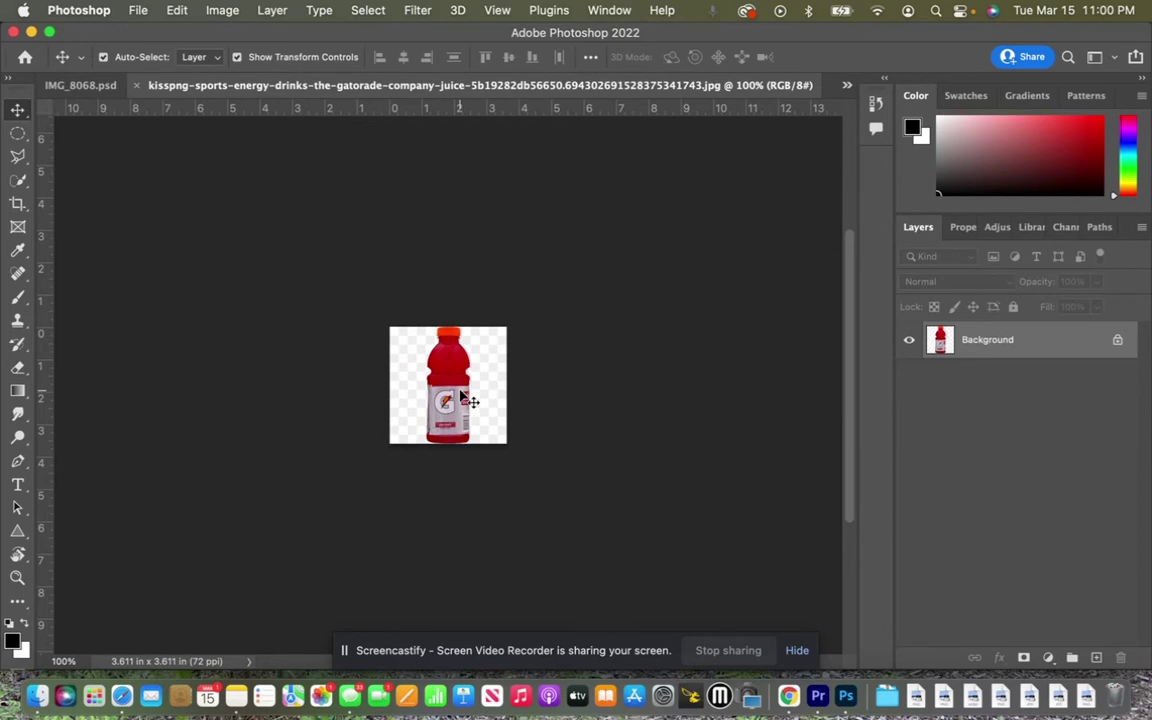
# Step: Magic-wand select the checkered backdrop, unlock the Background as Layer 0 and delete the backdrop
pyautogui.press('w')
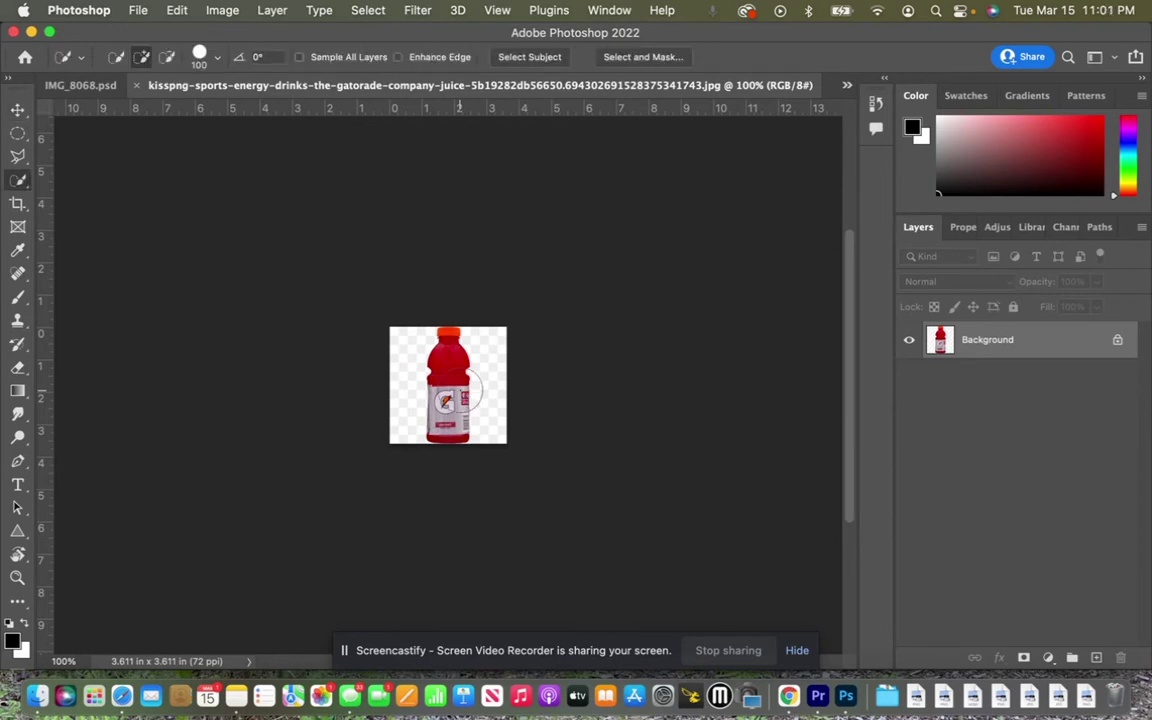
pyautogui.rightClick(21, 180)
pyautogui.click(75, 212)
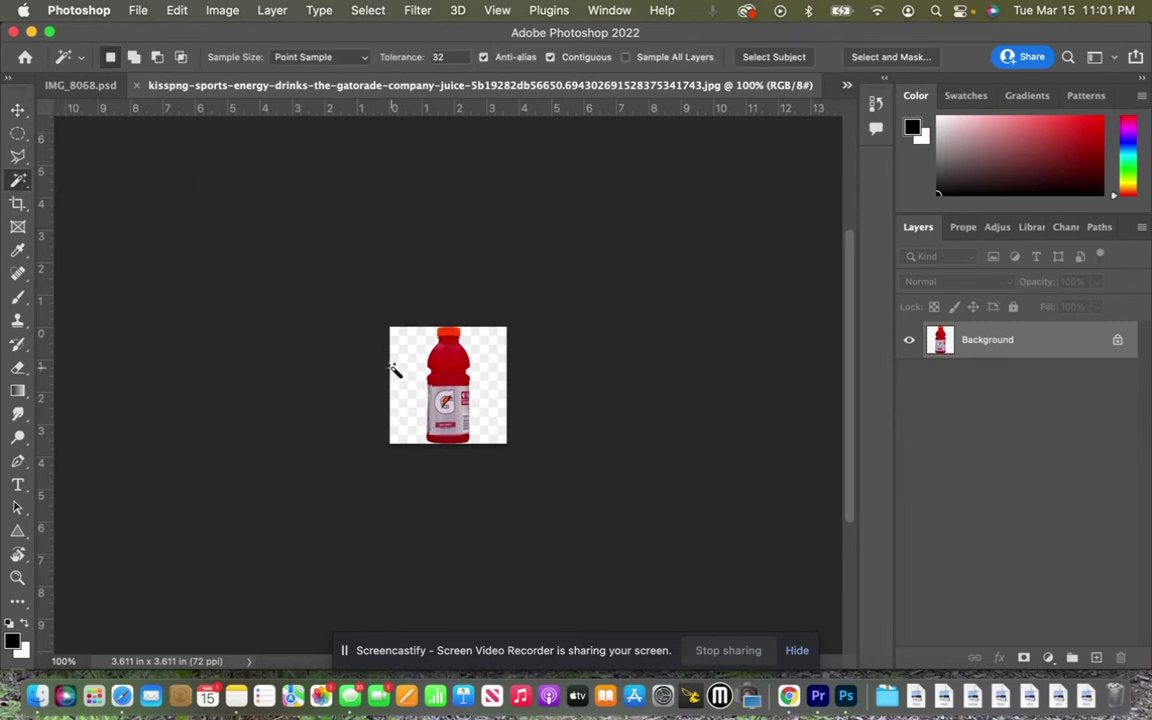
pyautogui.click(415, 387)
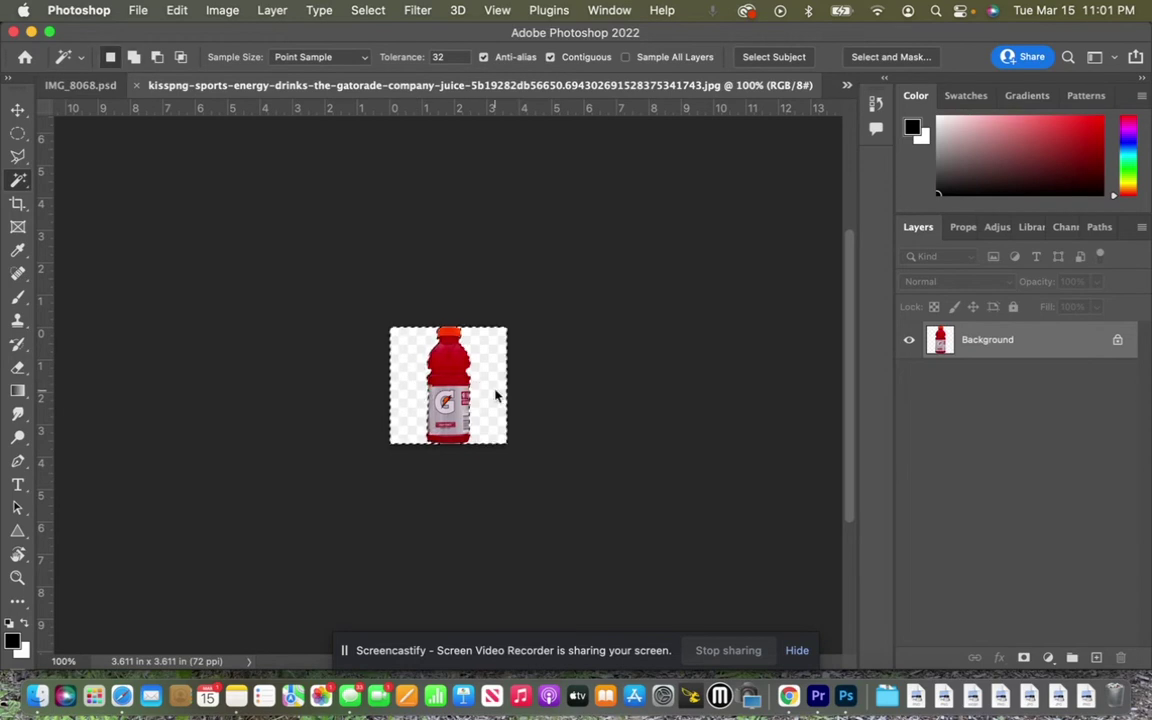
pyautogui.hotkey('shift', 'BackSpace')
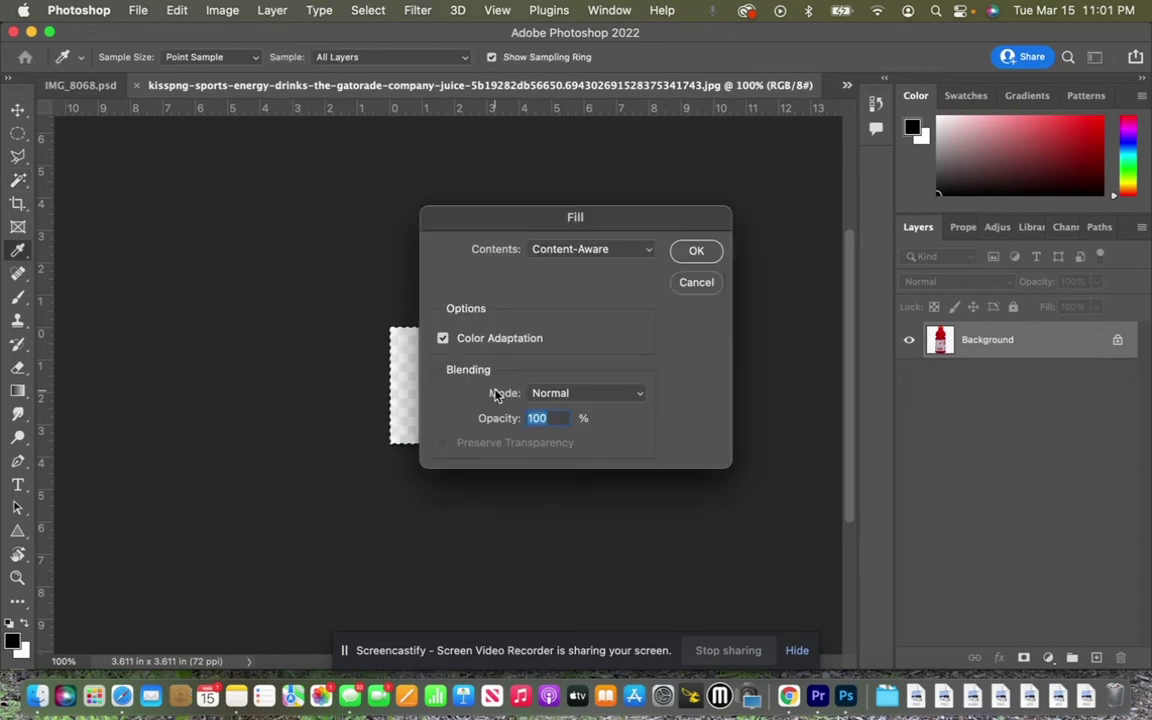
pyautogui.click(692, 285)
pyautogui.click(1117, 341)
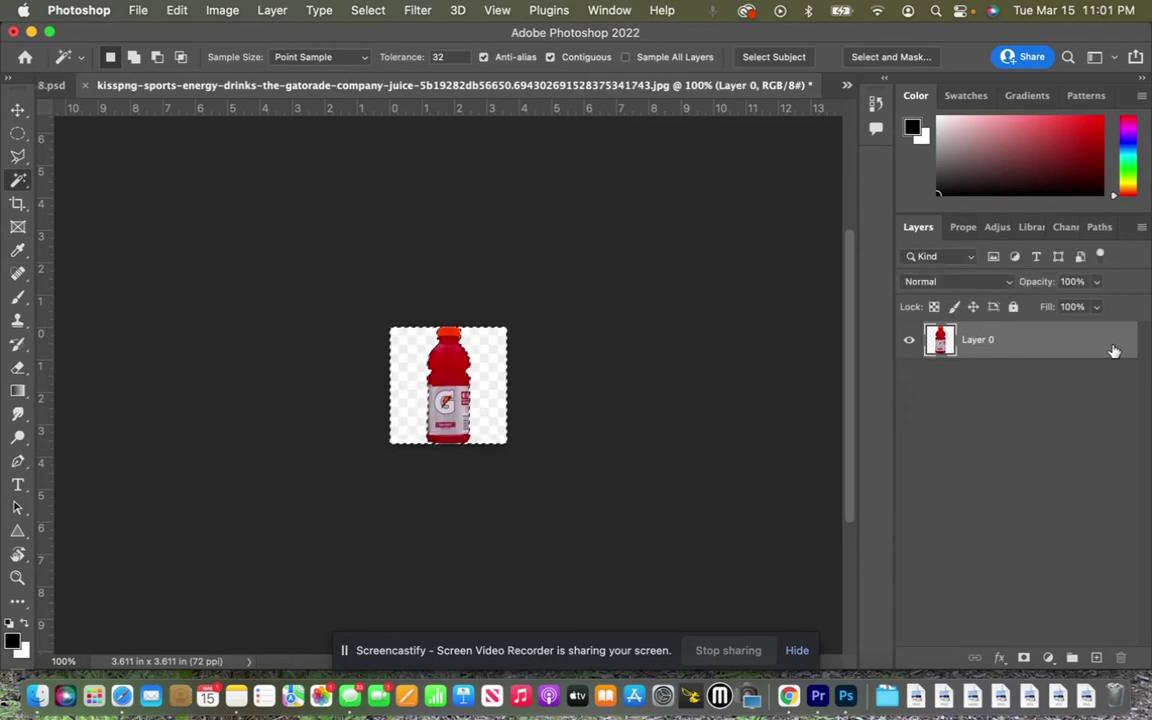
pyautogui.press('super+equal')
pyautogui.press('super+equal')
pyautogui.press('super+equal')
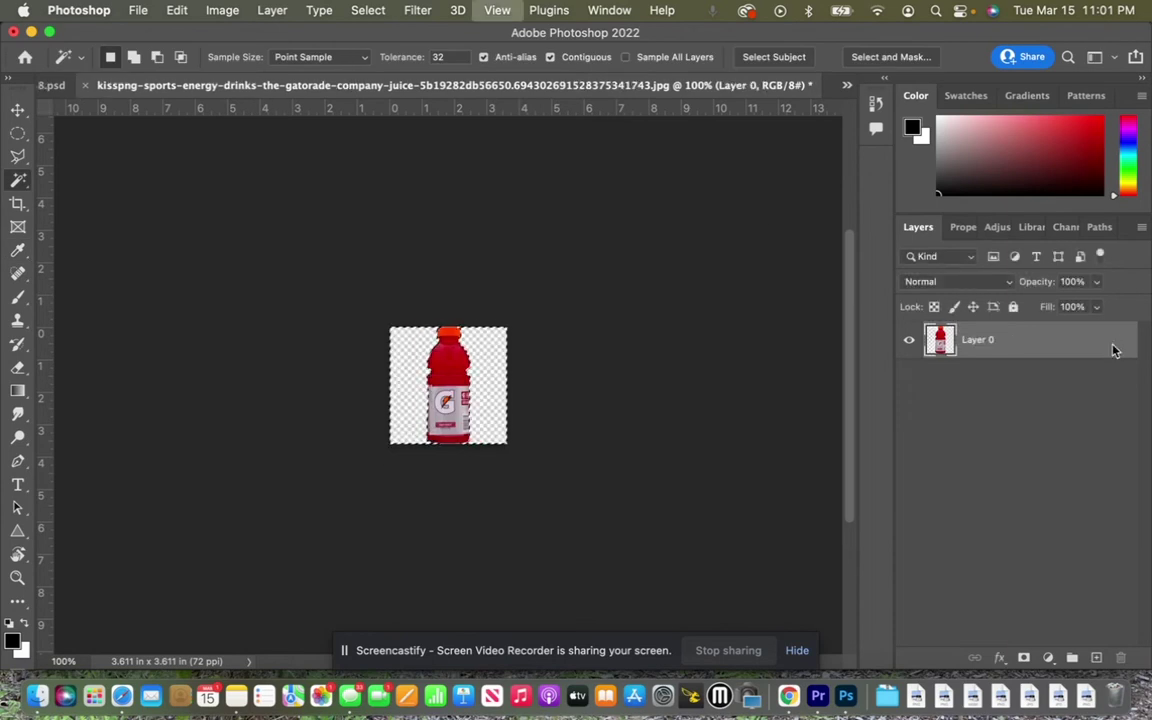
# Step: Add a black-filled Layer 1 beneath the bottle and centre the bottle on the canvas
pyautogui.press('v')
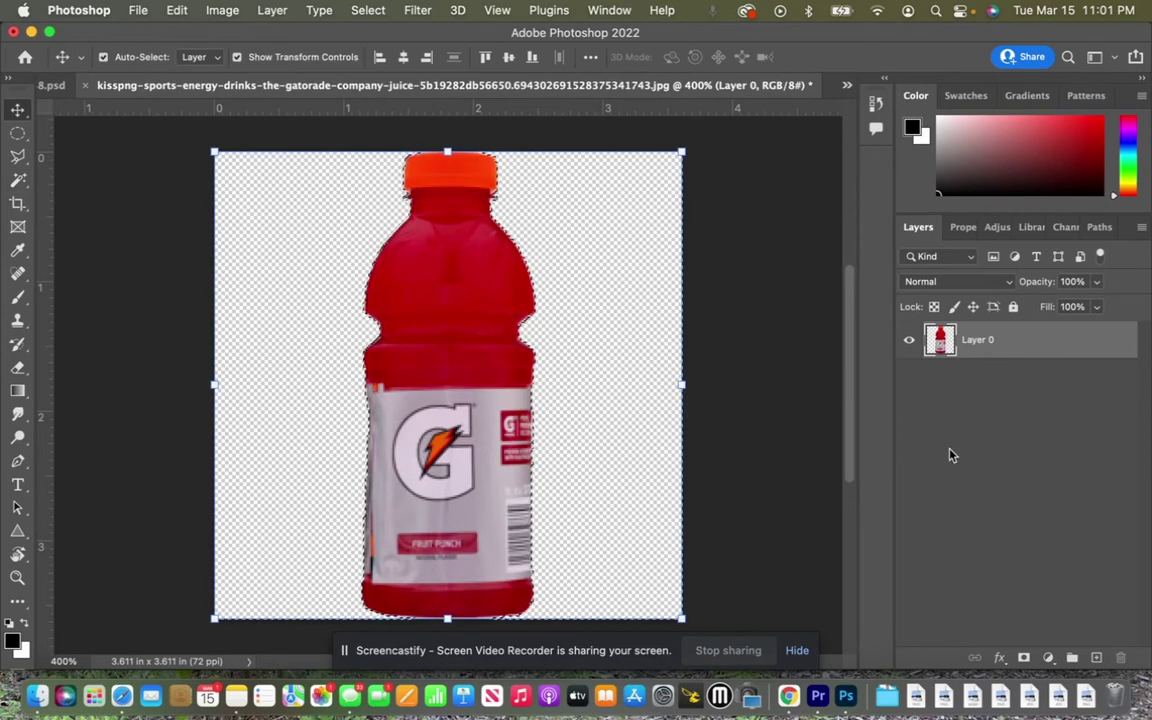
pyautogui.press('super+d')
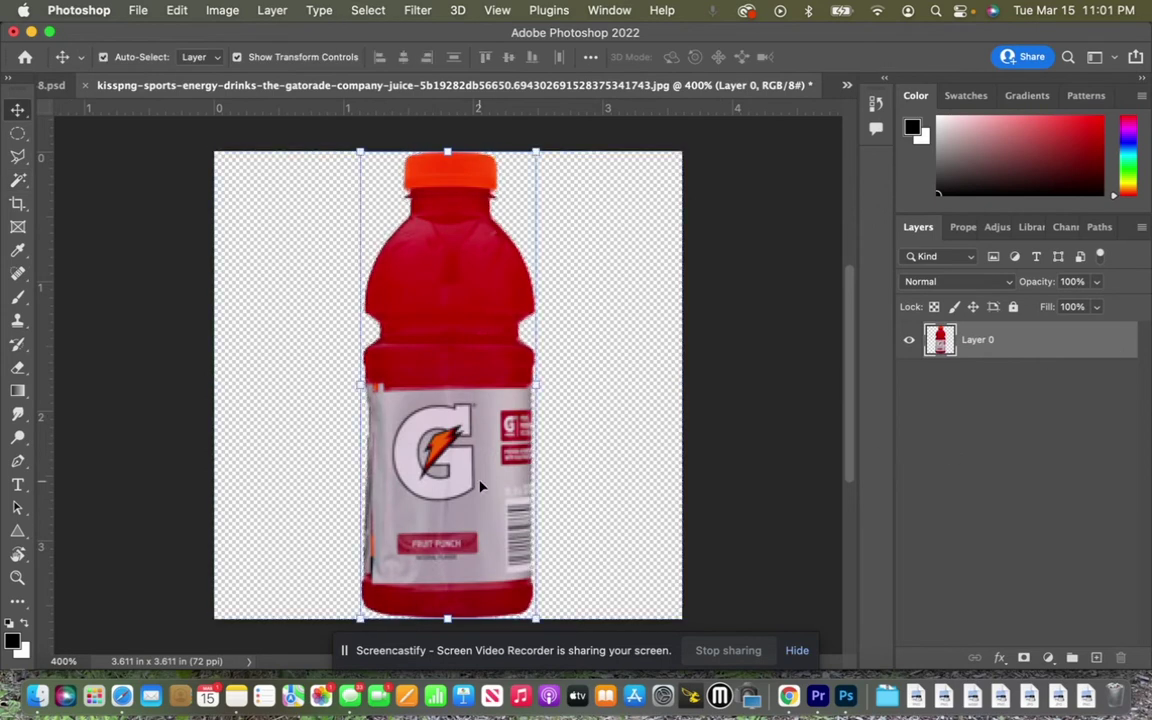
pyautogui.moveTo(410, 452); pyautogui.dragTo(483, 379)
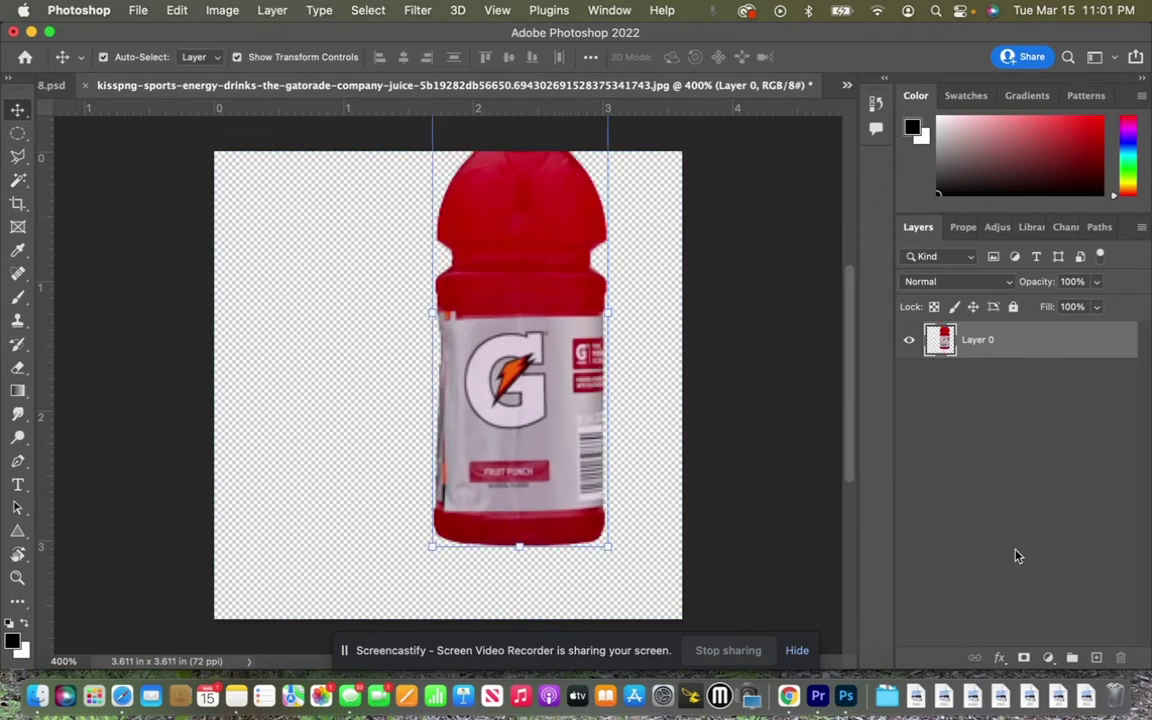
pyautogui.click(1096, 658)
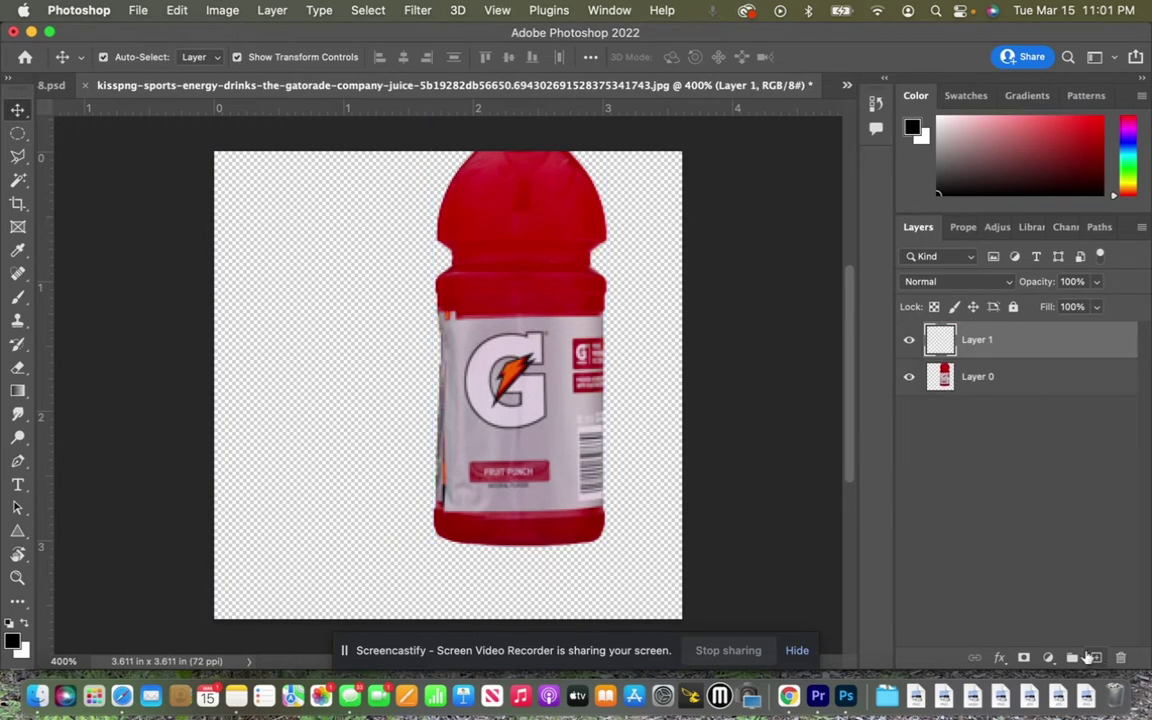
pyautogui.press('super+BackSpace')
pyautogui.press('super+bracketleft')
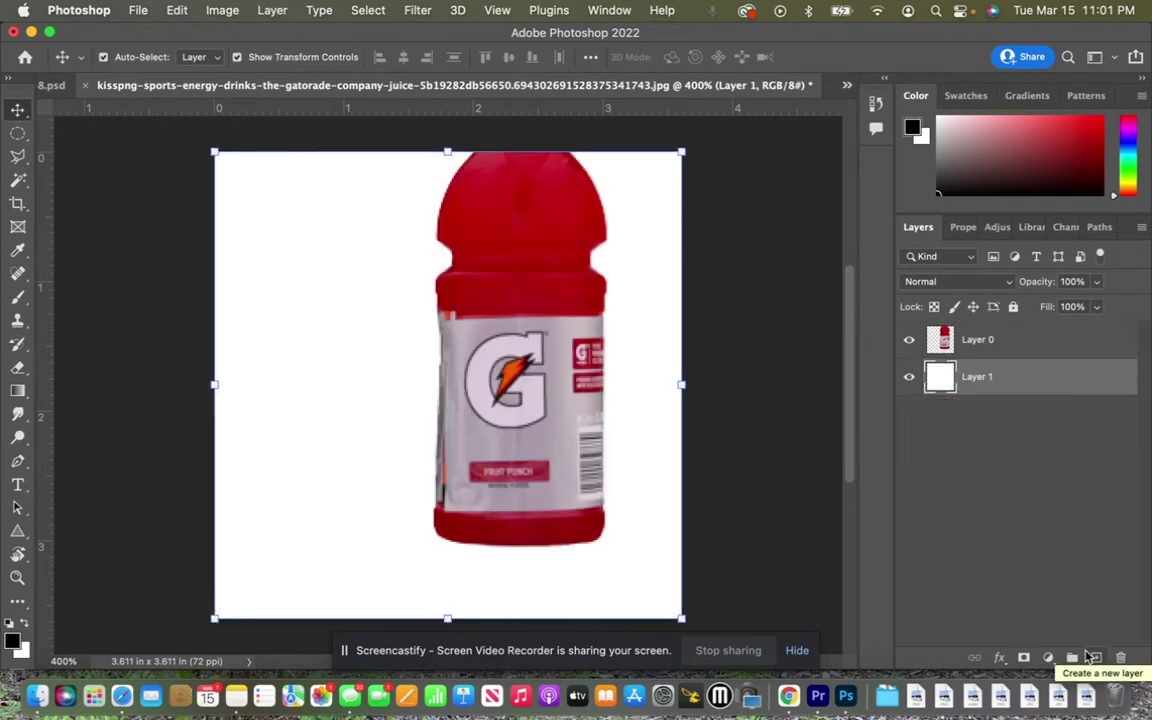
pyautogui.hotkey('alt', 'BackSpace')
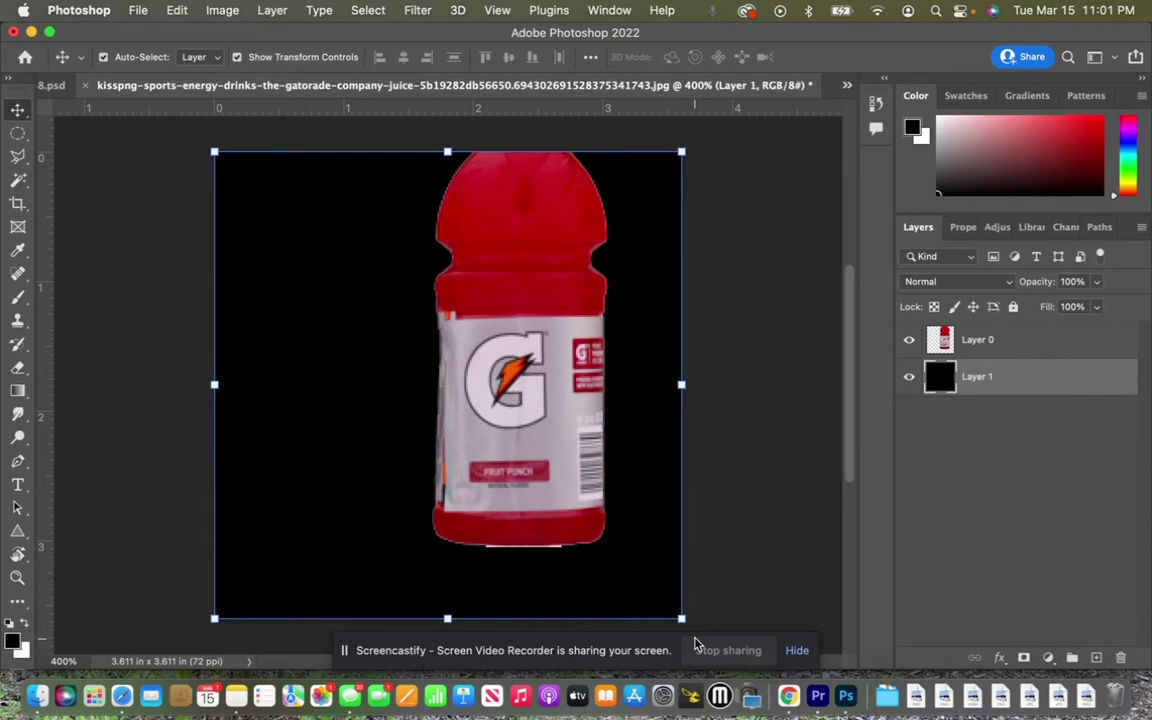
pyautogui.moveTo(530, 460); pyautogui.dragTo(470, 543)
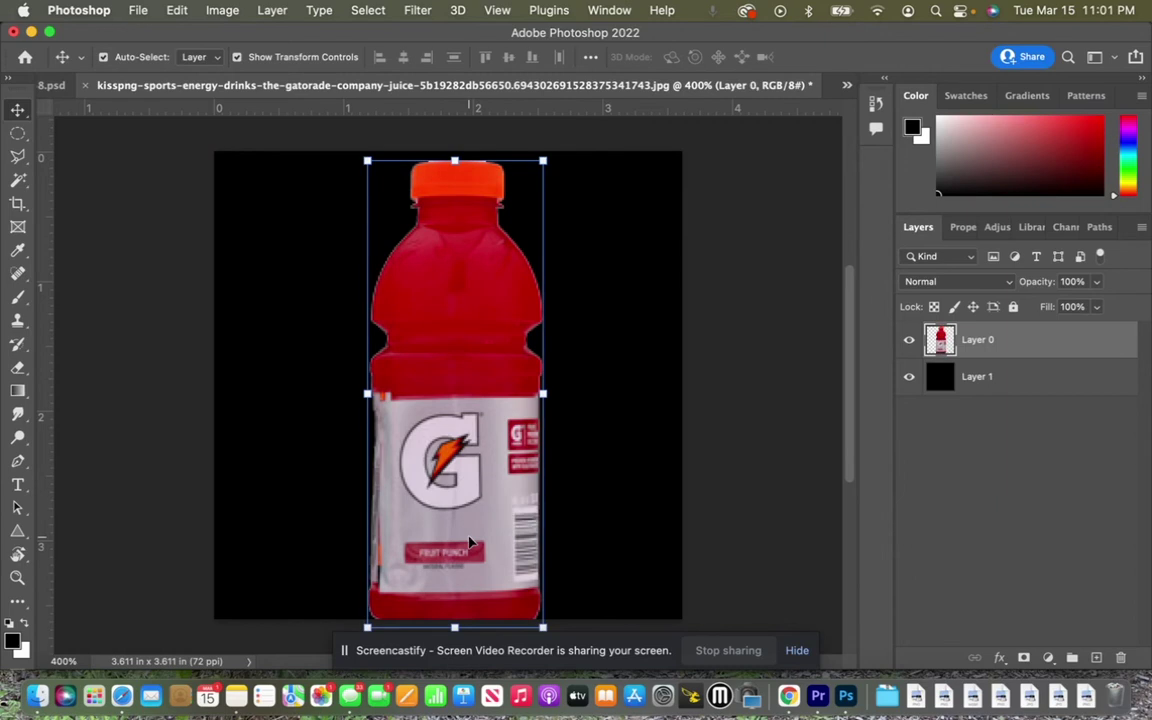
# Step: Save the NicePNG red-and-blue Gatorade bottles image from Safari and open it in Photoshop
pyautogui.press('super+Tab')
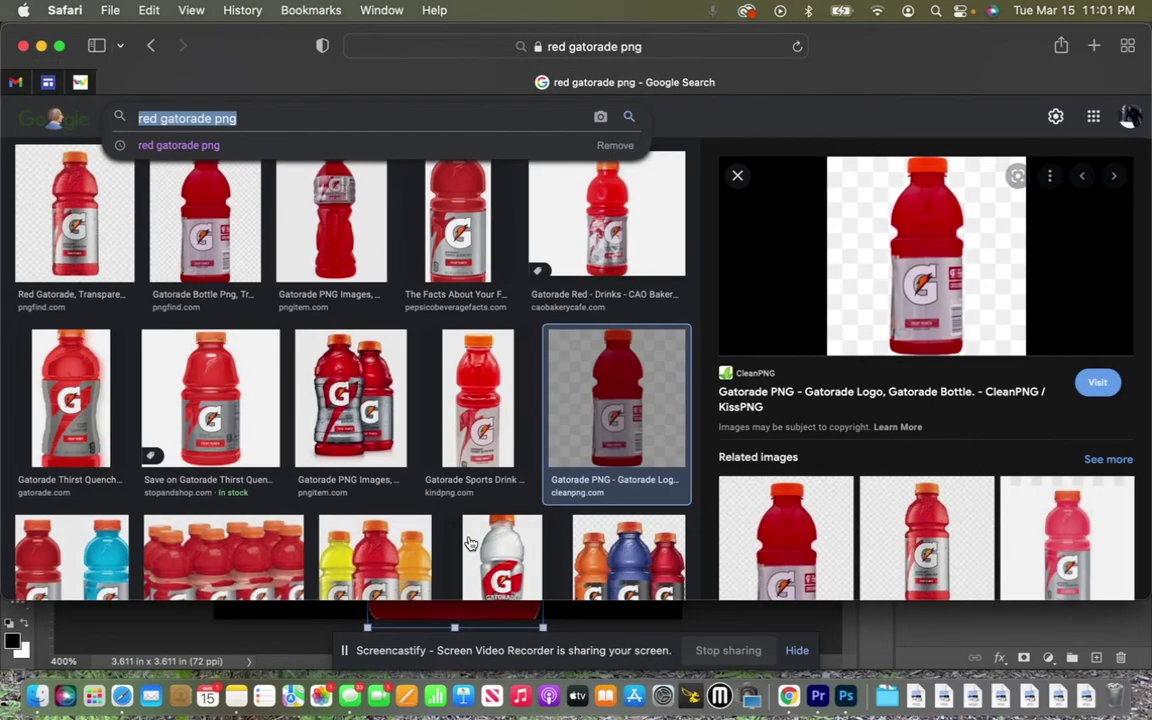
pyautogui.click(82, 563)
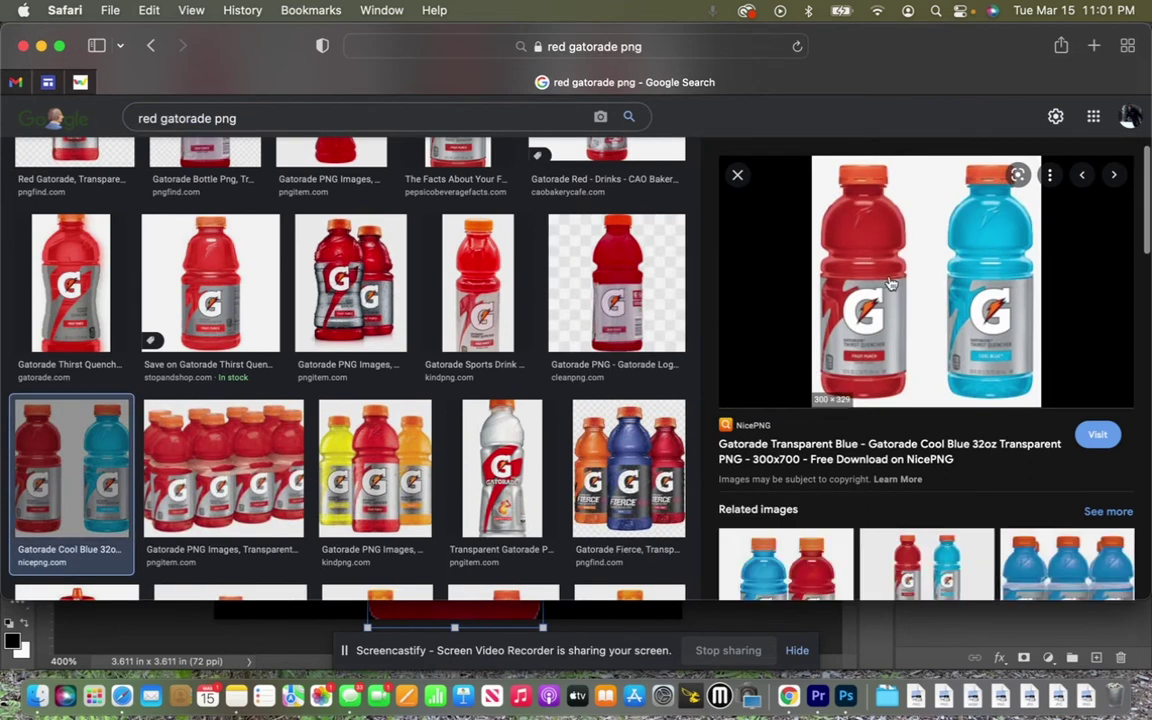
pyautogui.moveTo(874, 257); pyautogui.dragTo(693, 563)
pyautogui.press('F11')
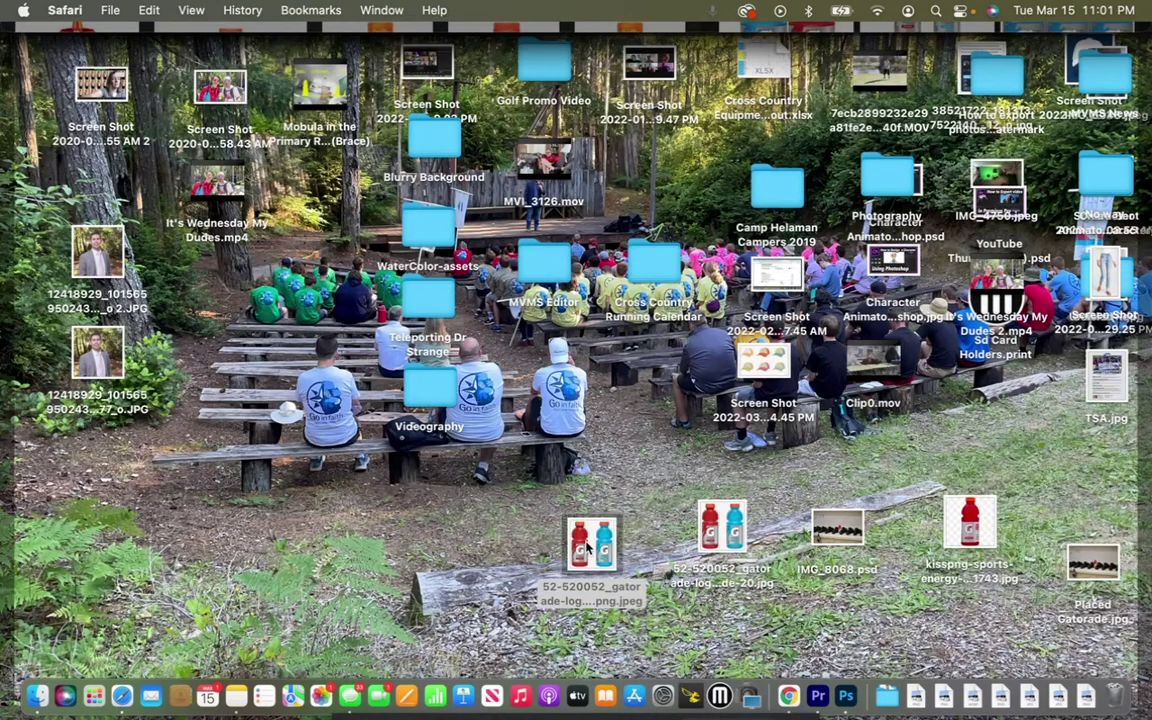
pyautogui.moveTo(588, 545); pyautogui.dragTo(843, 692)
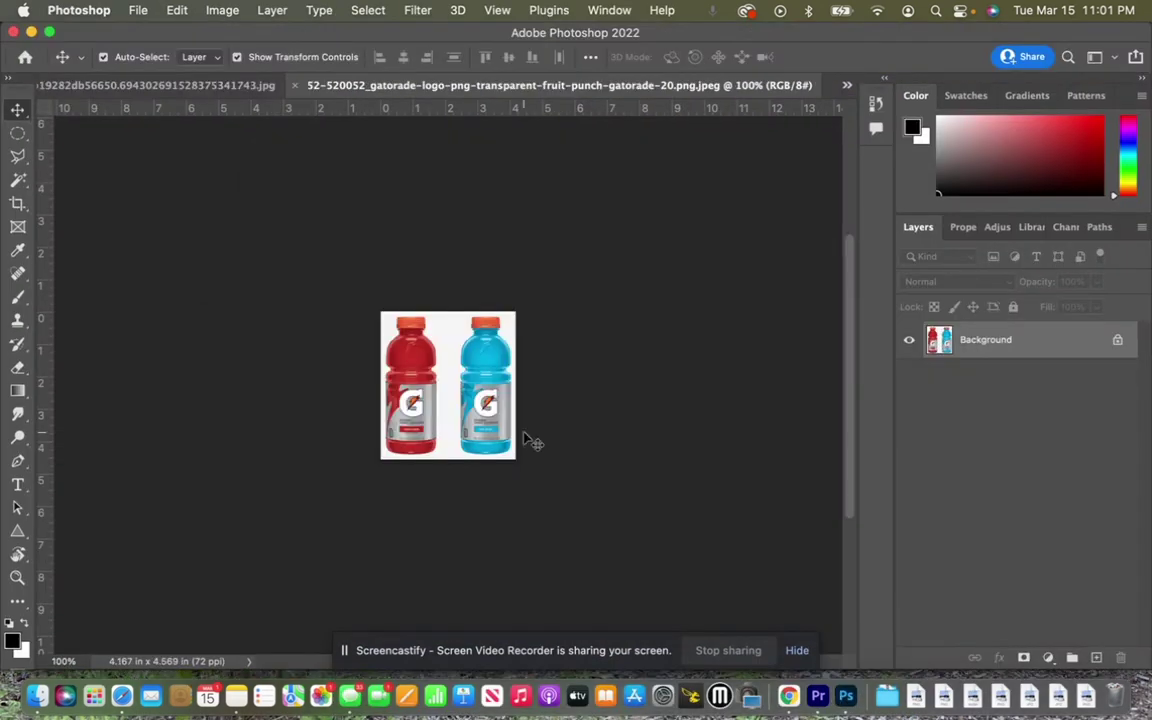
# Step: Magic-wand select the white background, unlock it as Layer 0 and delete it
pyautogui.press('super+0')
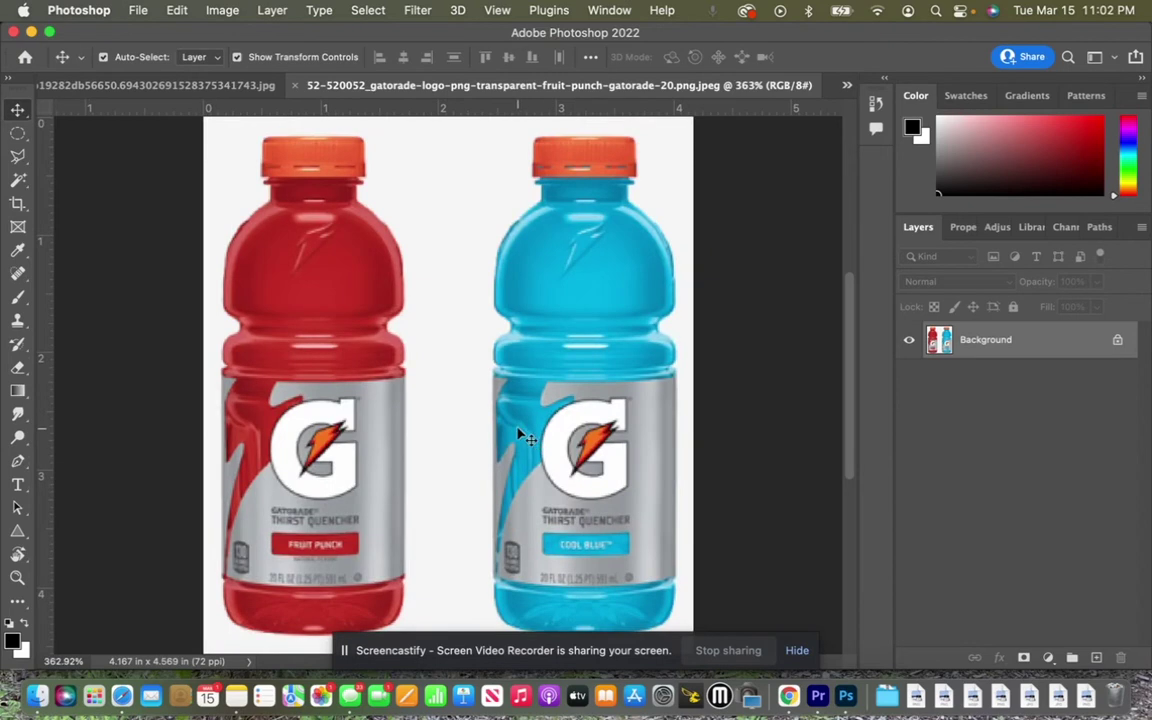
pyautogui.press('w')
pyautogui.click(462, 204)
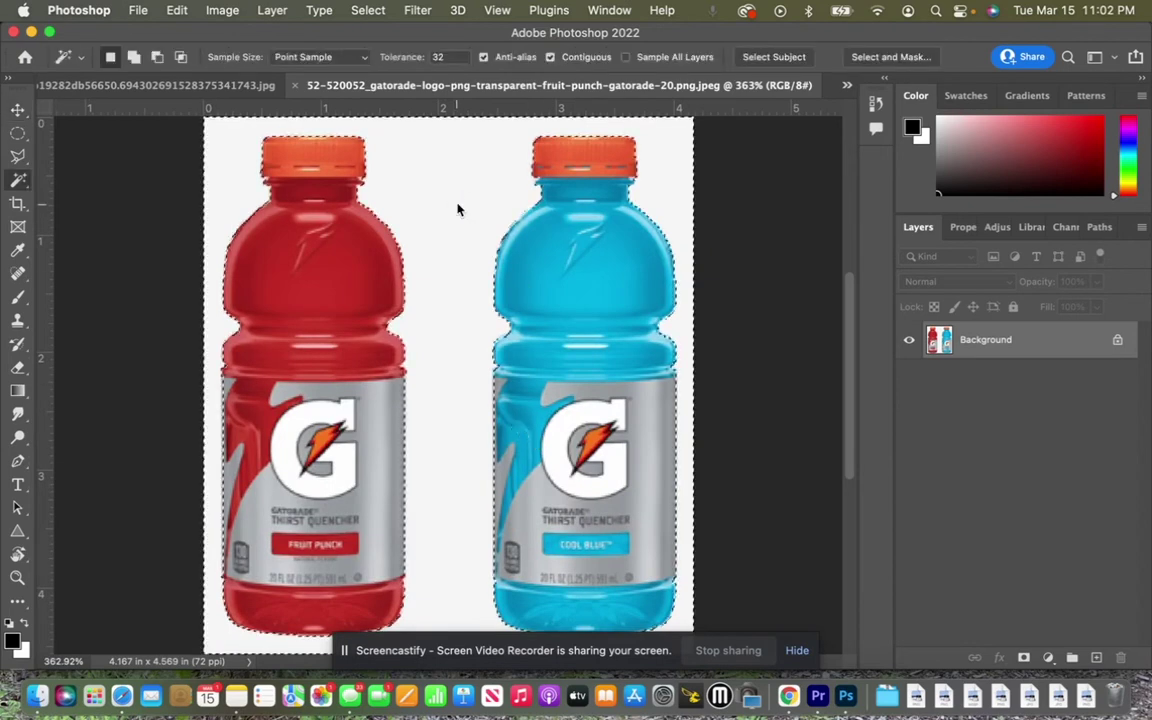
pyautogui.click(1117, 340)
pyautogui.press('Delete')
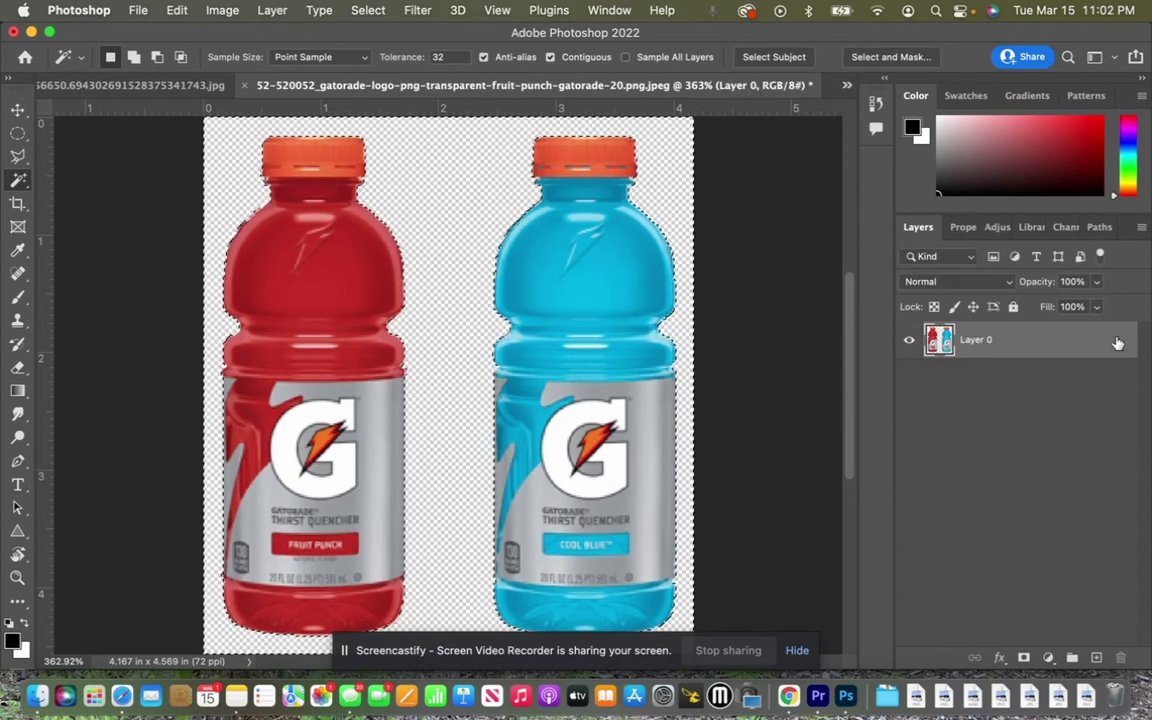
pyautogui.press('super+d')
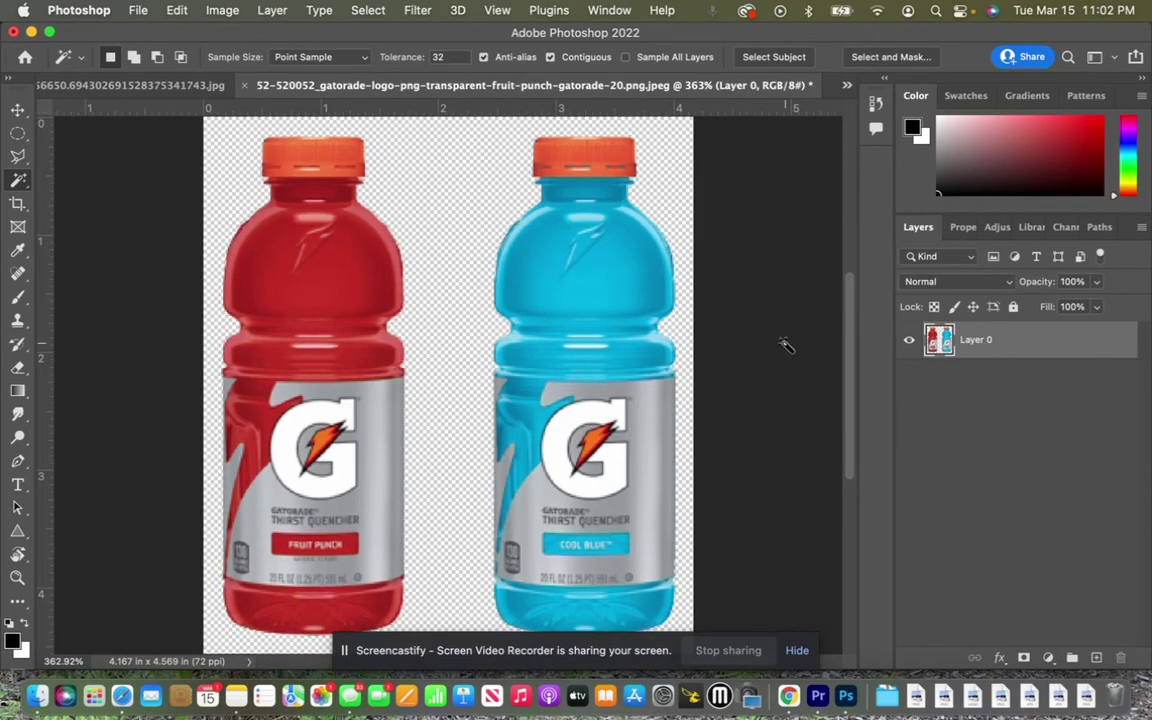
pyautogui.press('super+minus')
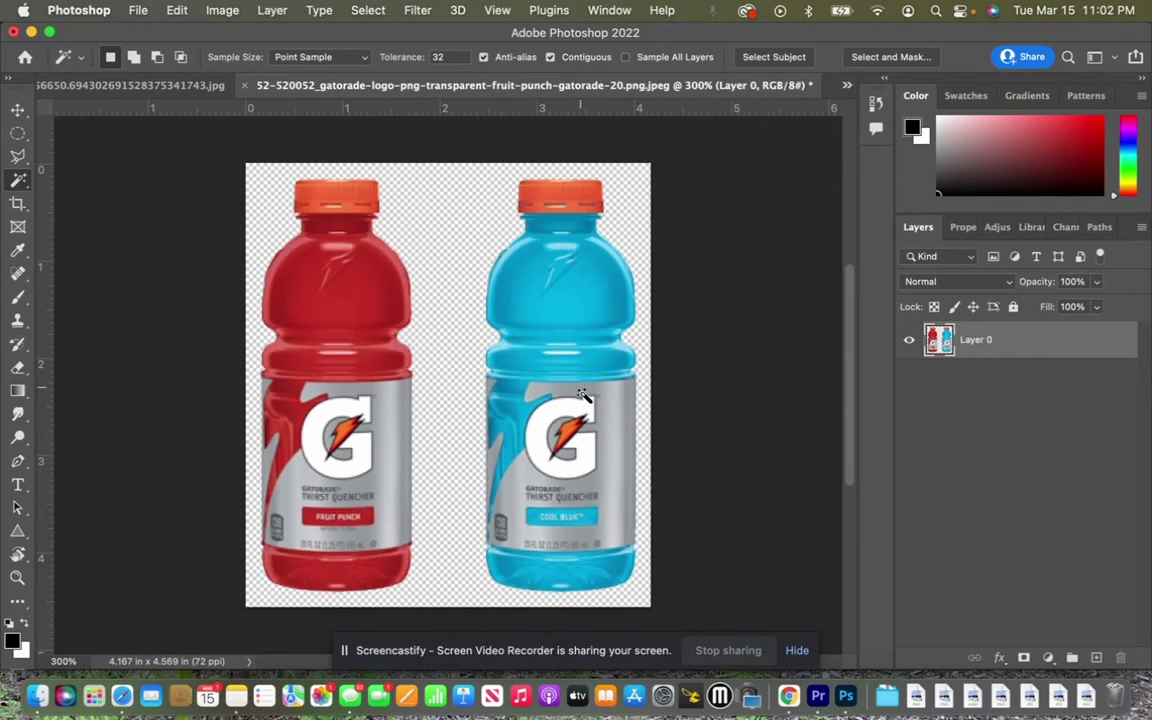
# Step: Try erasing the blue bottle with a smaller eraser, then undo it
pyautogui.press('e')
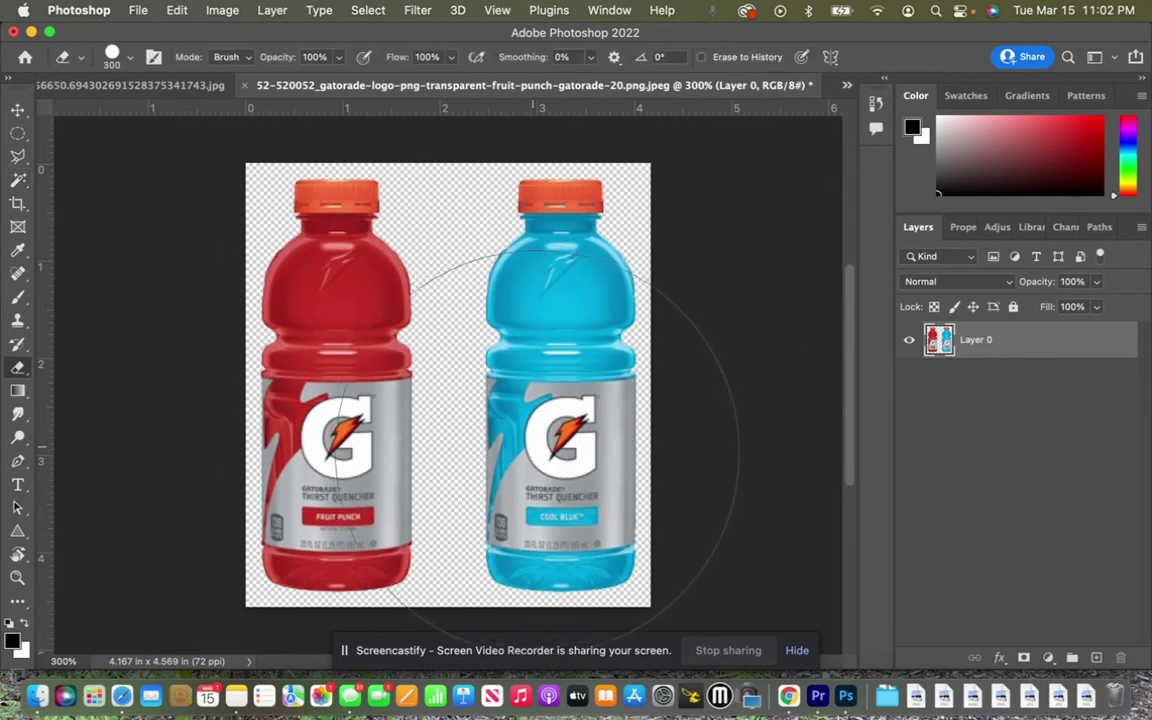
pyautogui.press('[')
pyautogui.press('[')
pyautogui.press('[')
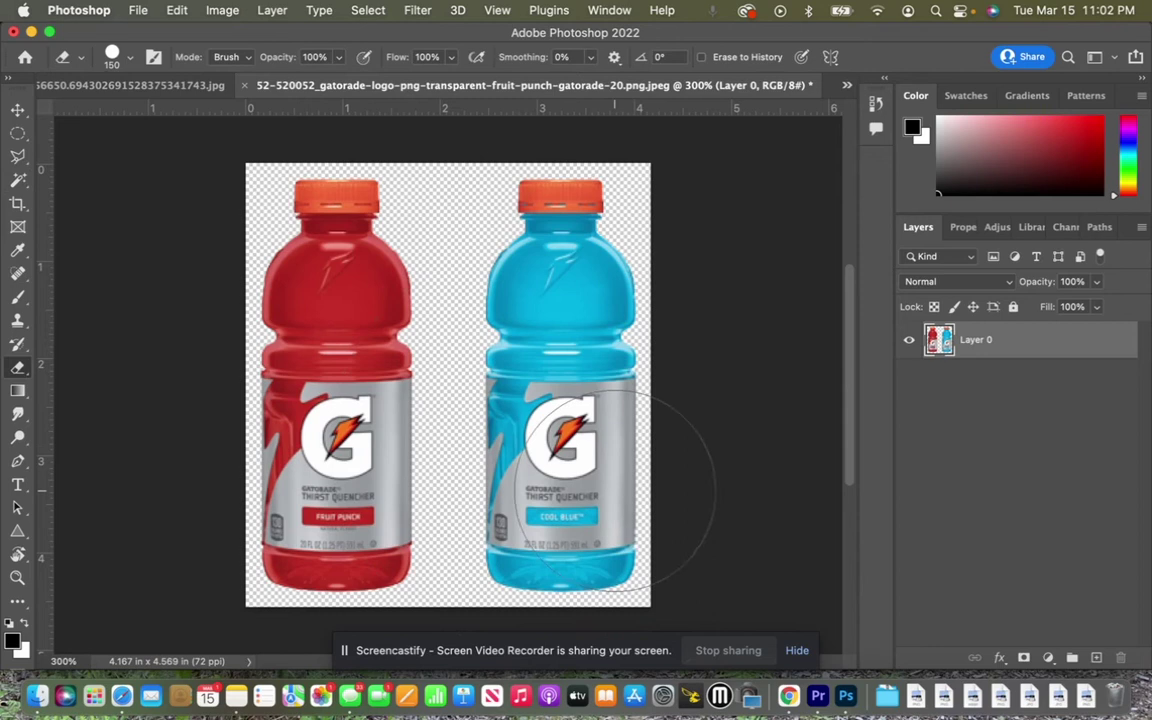
pyautogui.moveTo(568, 546); pyautogui.dragTo(584, 216)
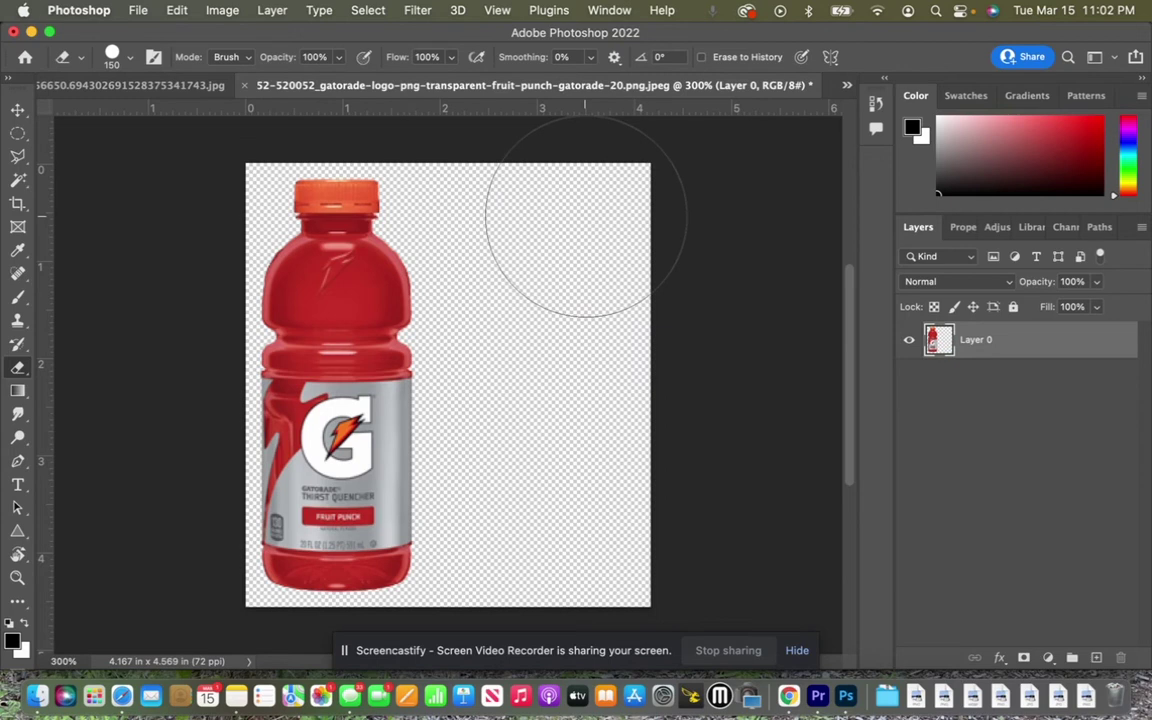
pyautogui.press('super+z')
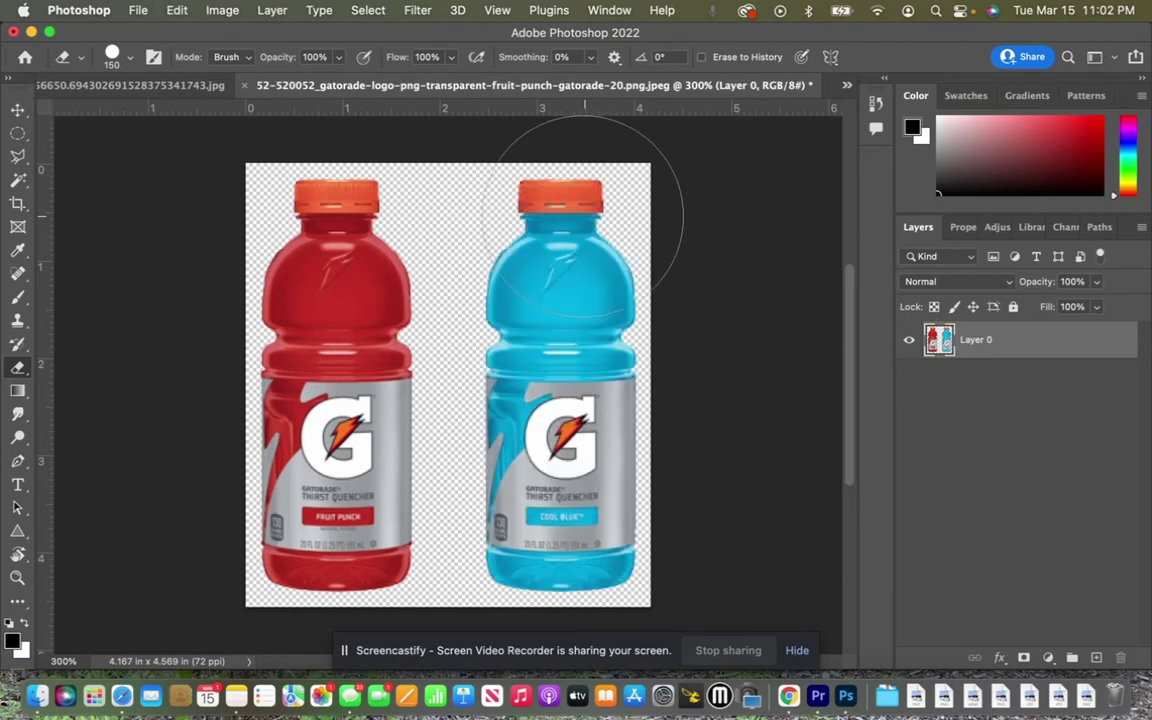
# Step: Marquee-select the right half and delete the blue bottle, leaving only the red one
pyautogui.click(17, 136)
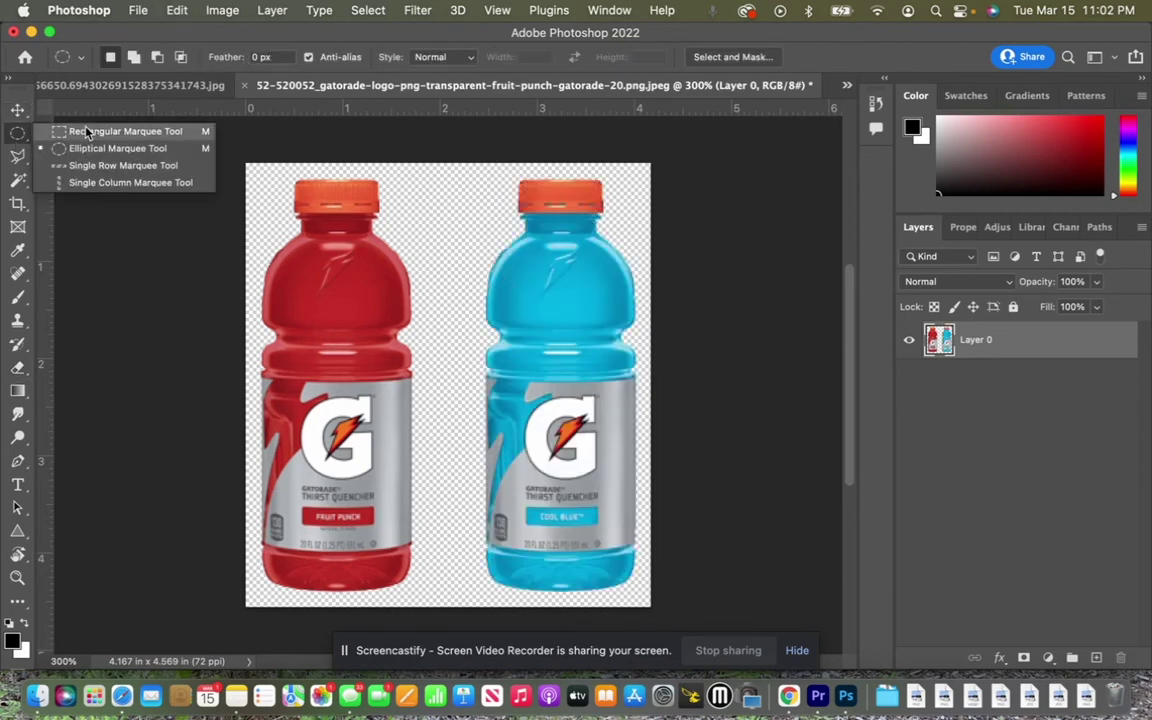
pyautogui.click(90, 131)
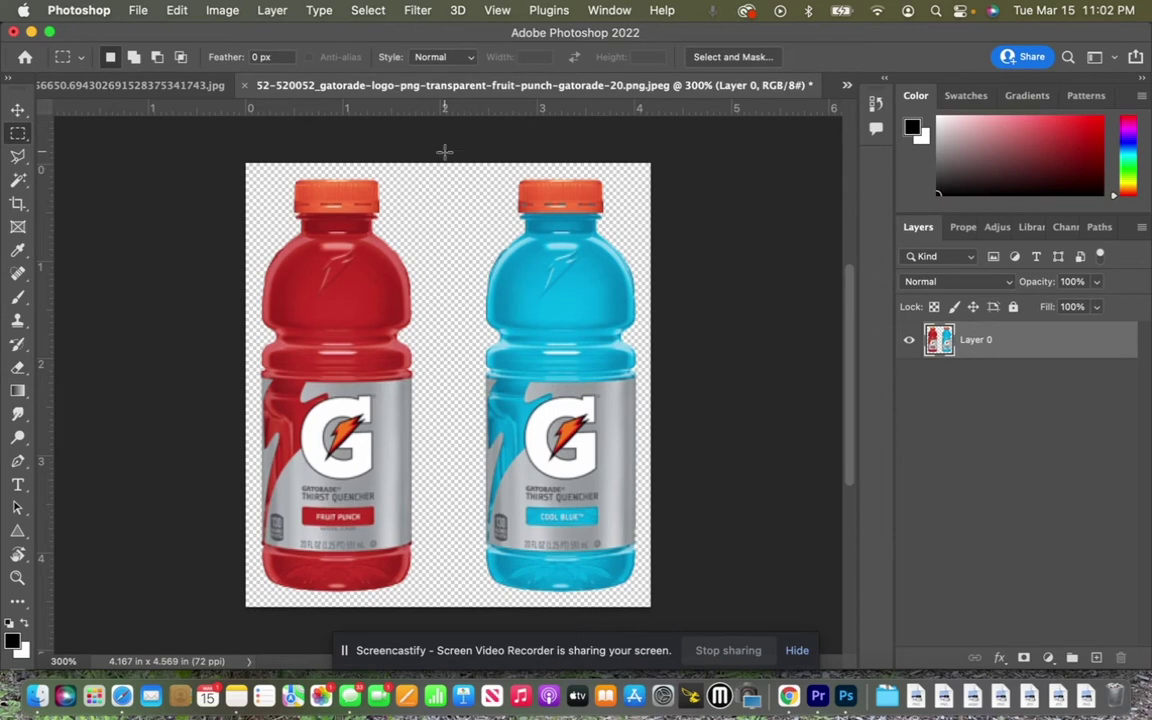
pyautogui.moveTo(445, 151); pyautogui.dragTo(696, 622)
pyautogui.press('BackSpace')
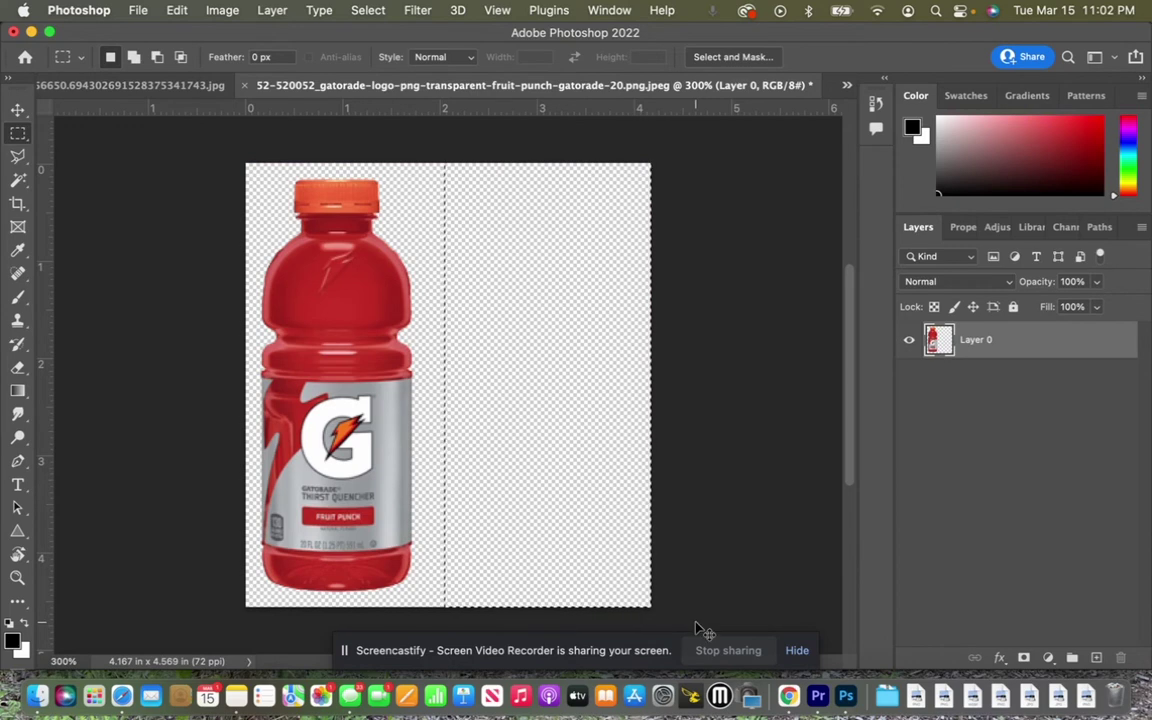
pyautogui.press('super+d')
pyautogui.press('v')
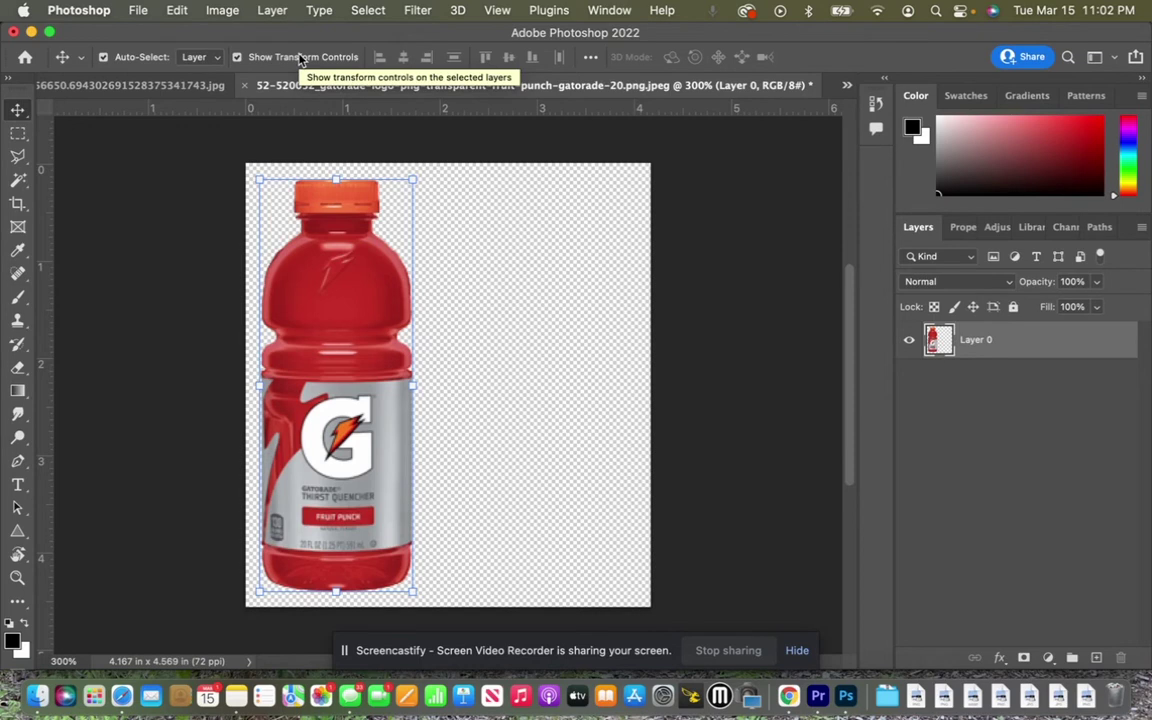
# Step: Centre the red bottle and add a black-filled Layer 1 beneath it
pyautogui.moveTo(352, 328); pyautogui.dragTo(475, 313)
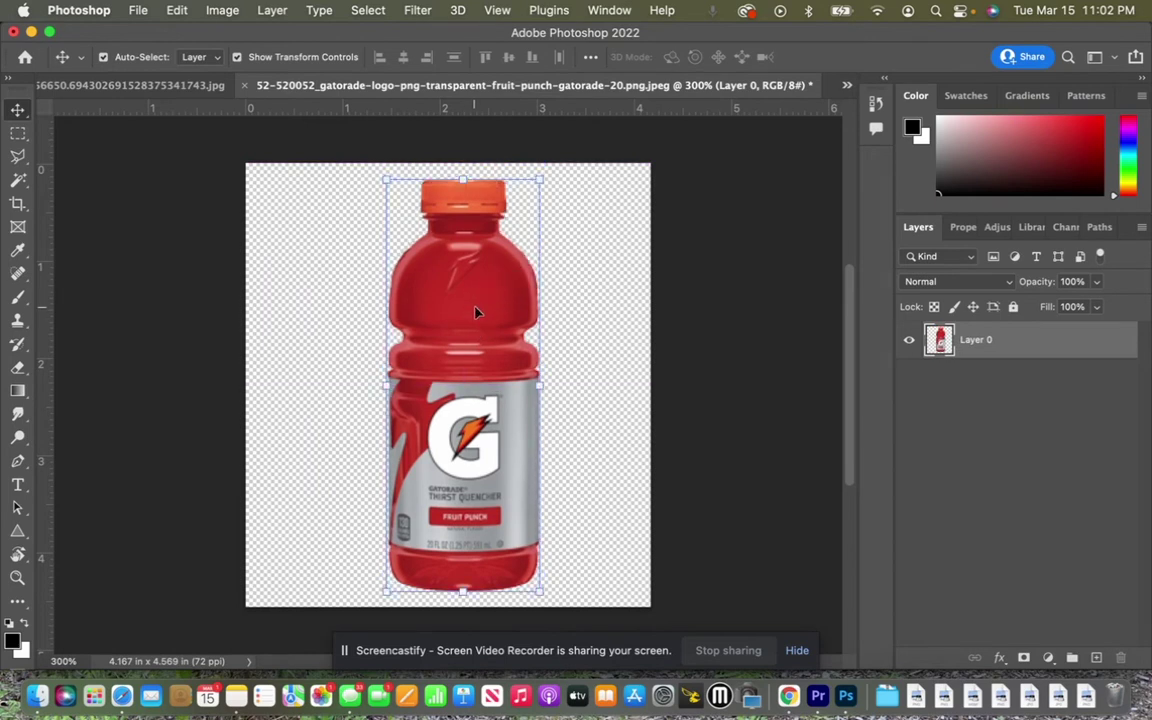
pyautogui.click(1096, 658)
pyautogui.hotkey('alt', 'BackSpace')
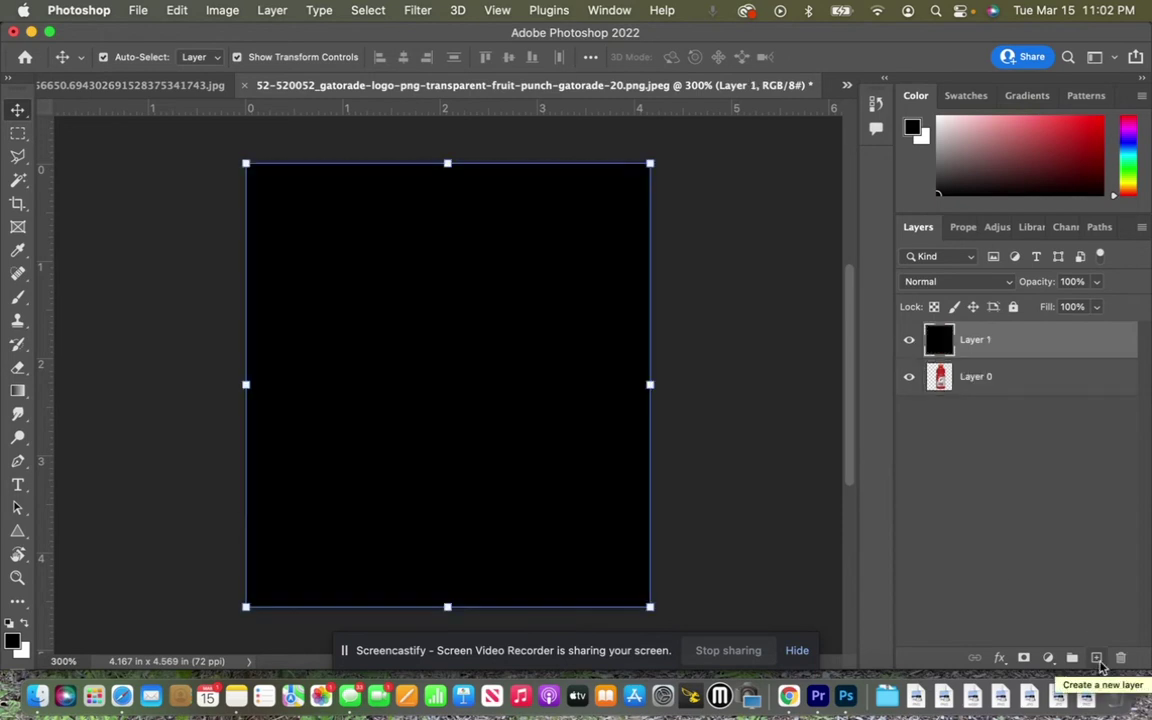
pyautogui.press('super+bracketleft')
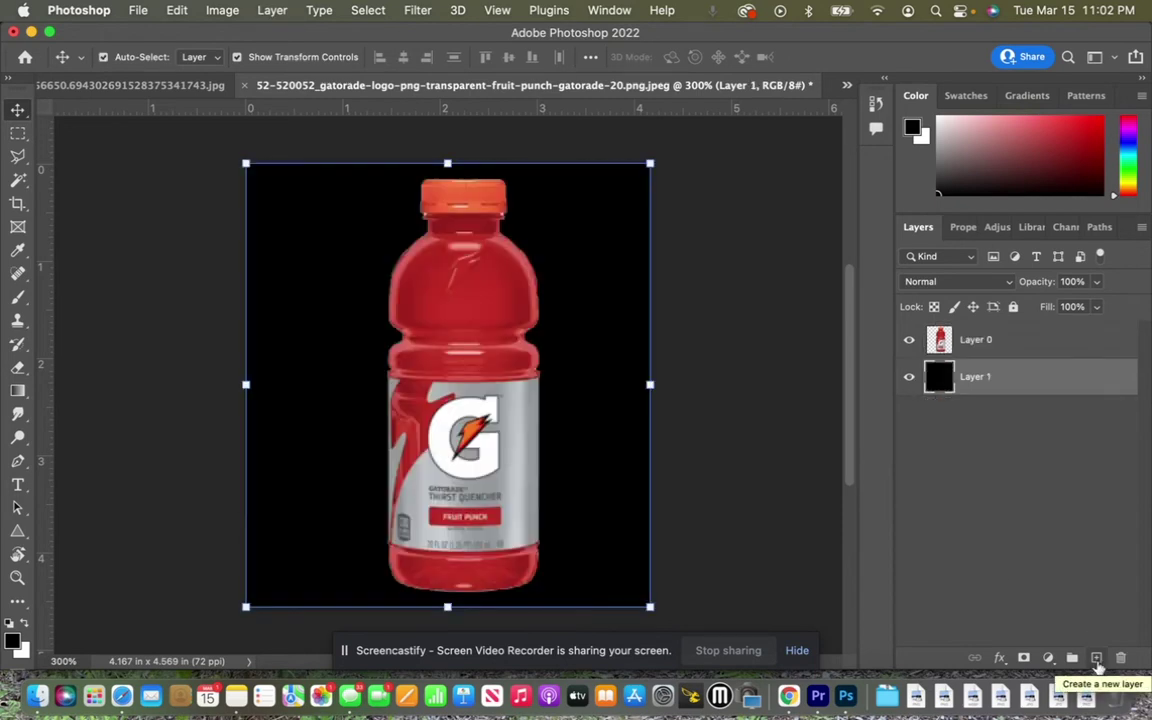
pyautogui.moveTo(460, 470)
pyautogui.mouseDown()
pyautogui.moveTo(492, 414)
pyautogui.moveTo(456, 476)
pyautogui.mouseUp()
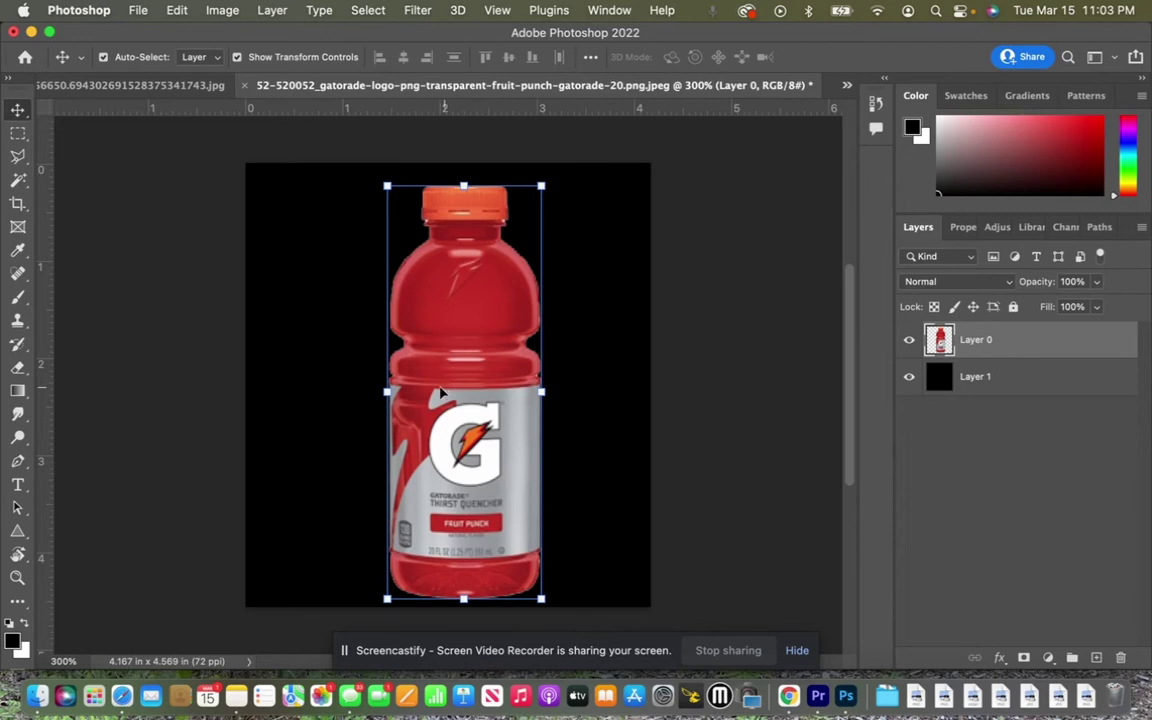
# Step: Close the kisspng bottle image without saving and drag the red bottle layer toward IMG_8068.psd
pyautogui.click(140, 87)
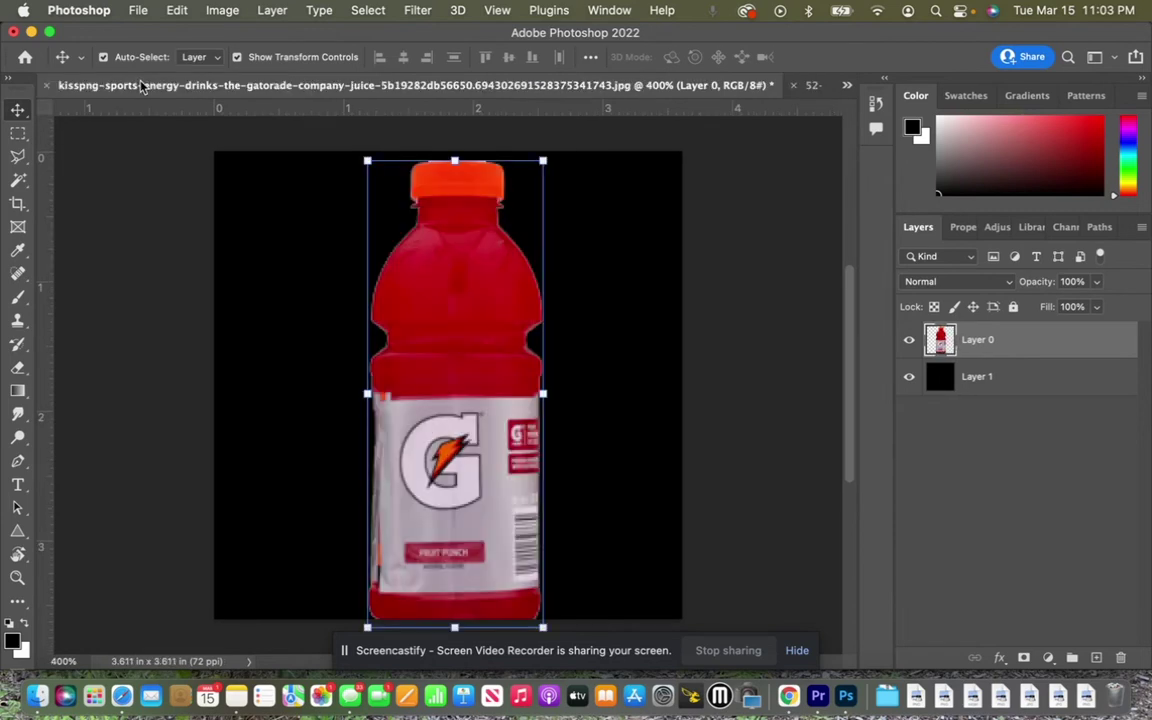
pyautogui.click(46, 87)
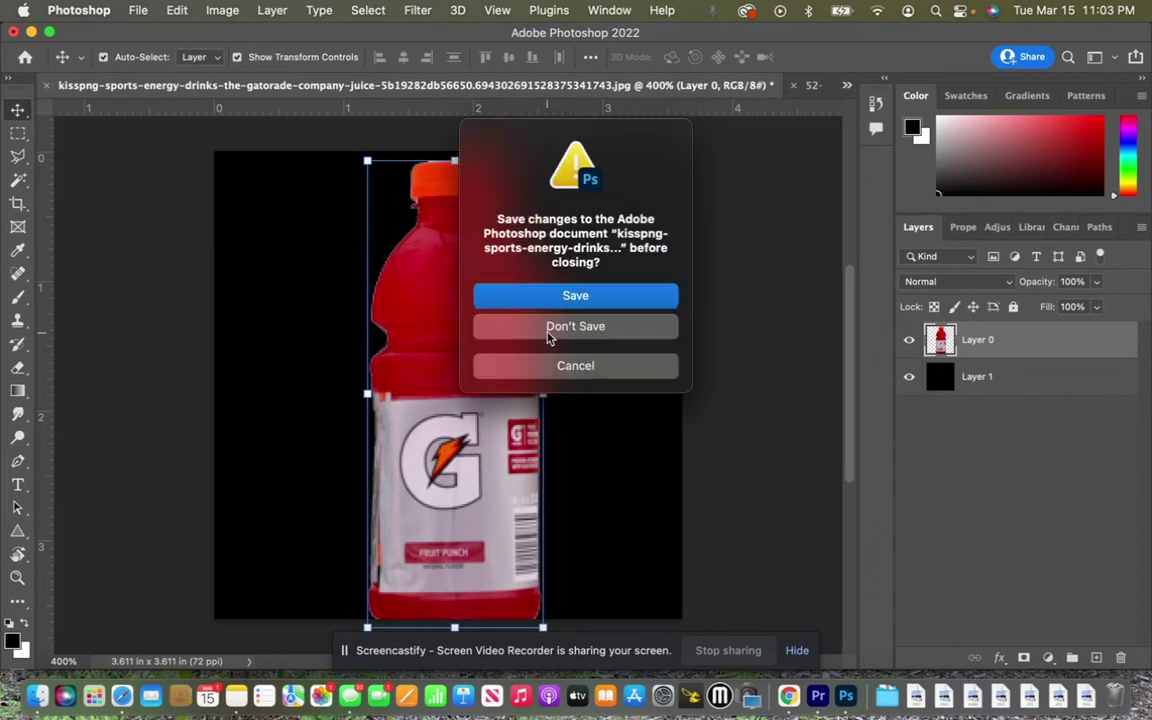
pyautogui.click(555, 334)
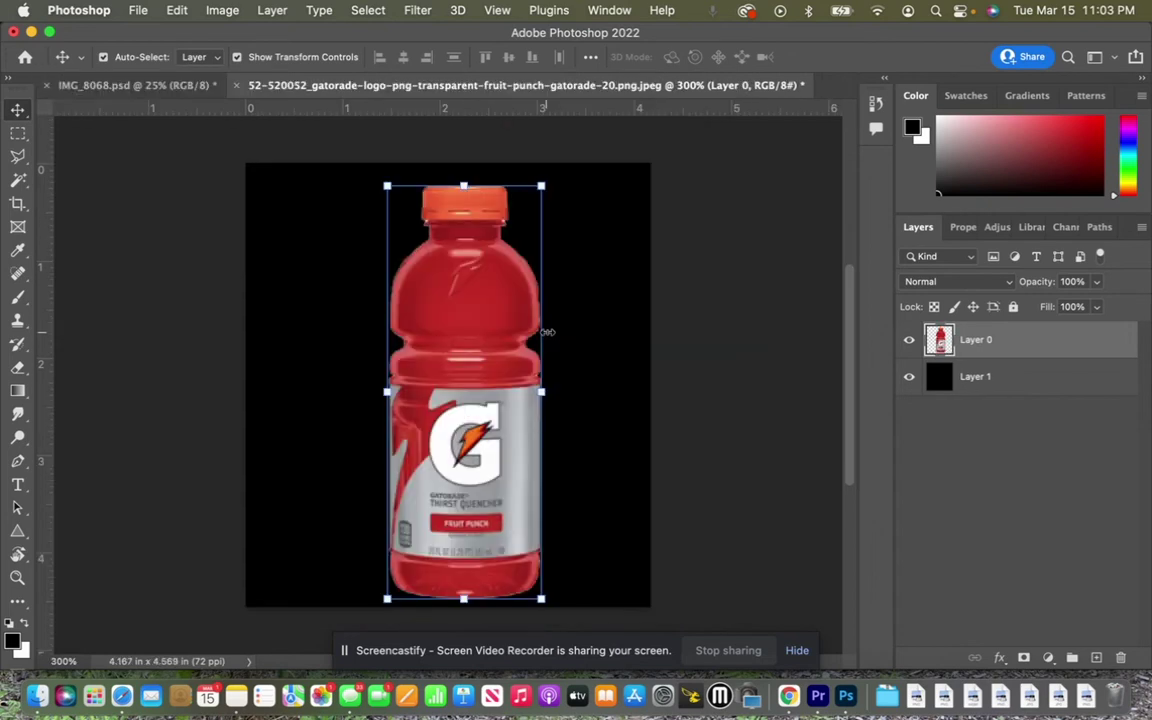
pyautogui.click(125, 85)
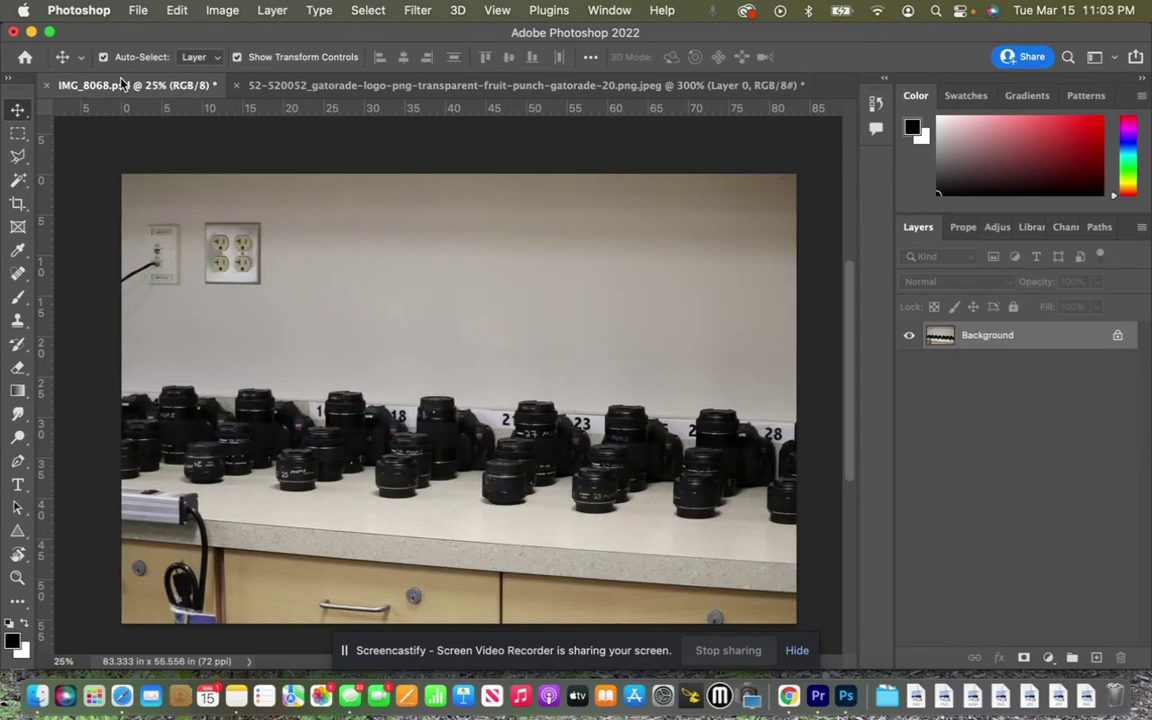
pyautogui.click(401, 85)
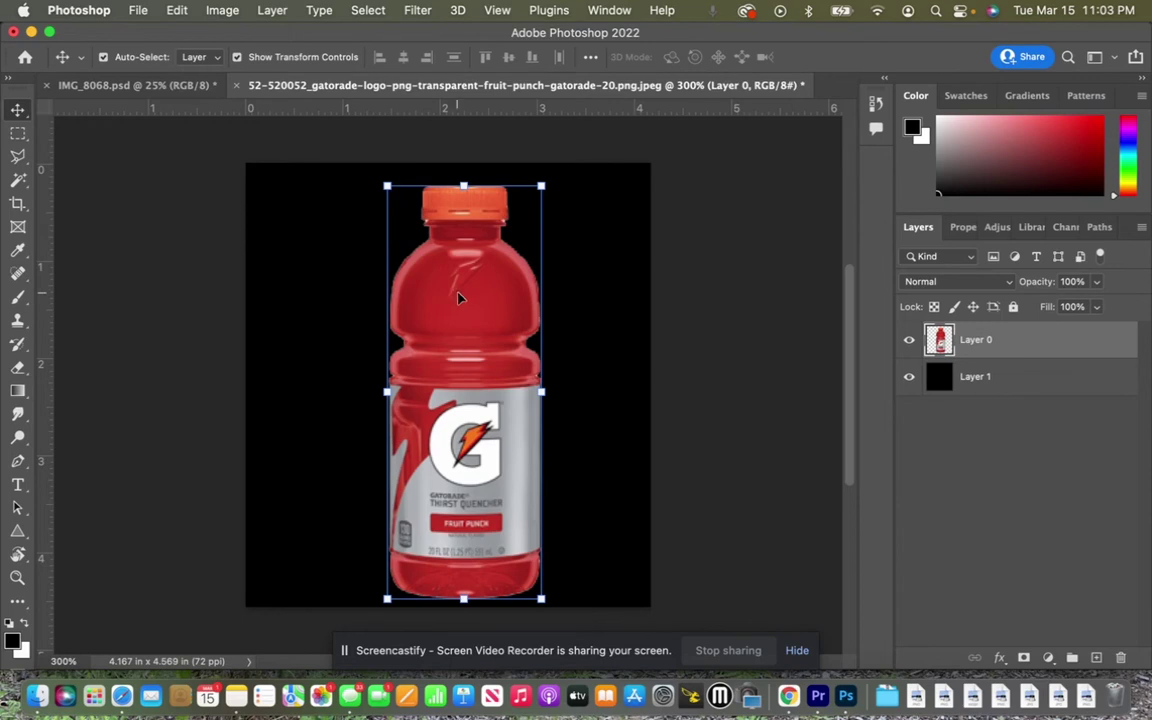
pyautogui.moveTo(468, 318); pyautogui.dragTo(322, 232)
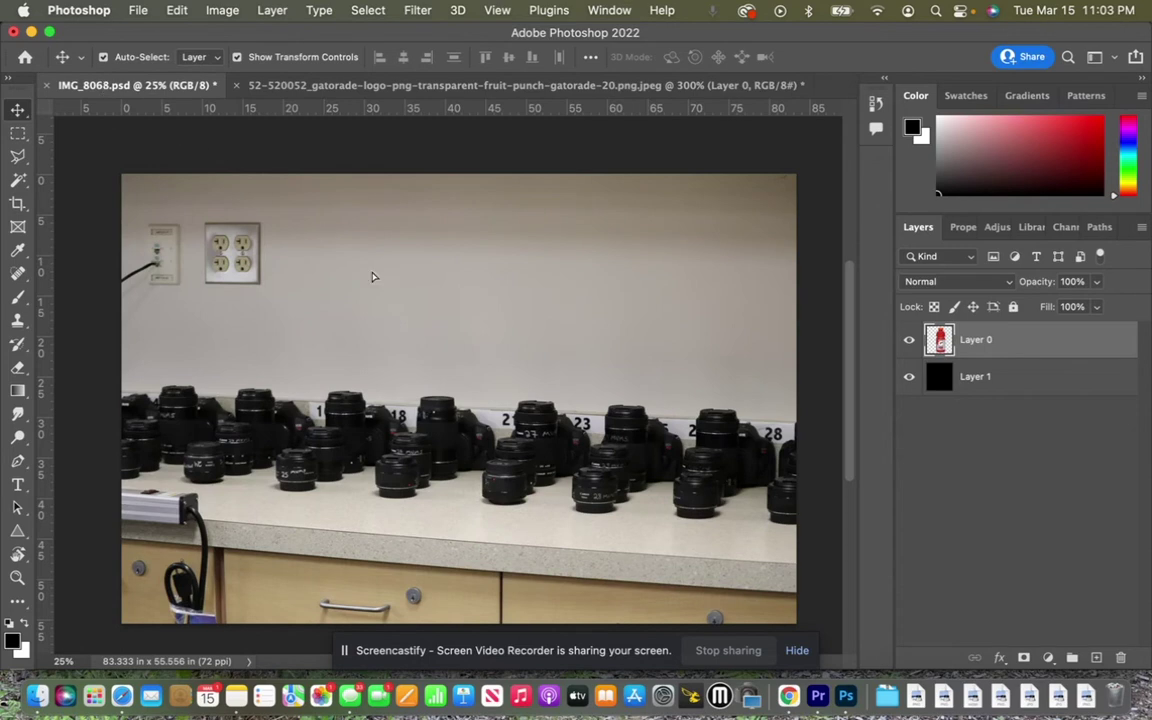
# Step: Drop the red bottle into IMG_8068.psd and scale it up twice
pyautogui.moveTo(497, 360); pyautogui.dragTo(497, 352)
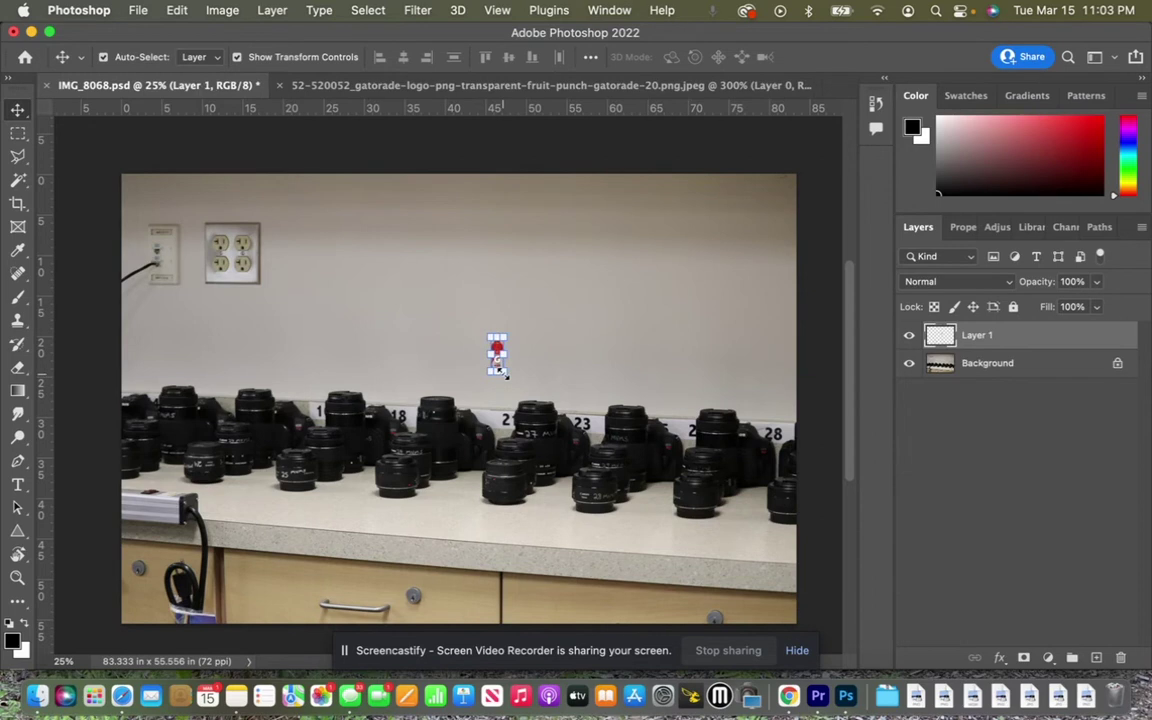
pyautogui.moveTo(506, 374); pyautogui.dragTo(568, 417)
pyautogui.press('Return')
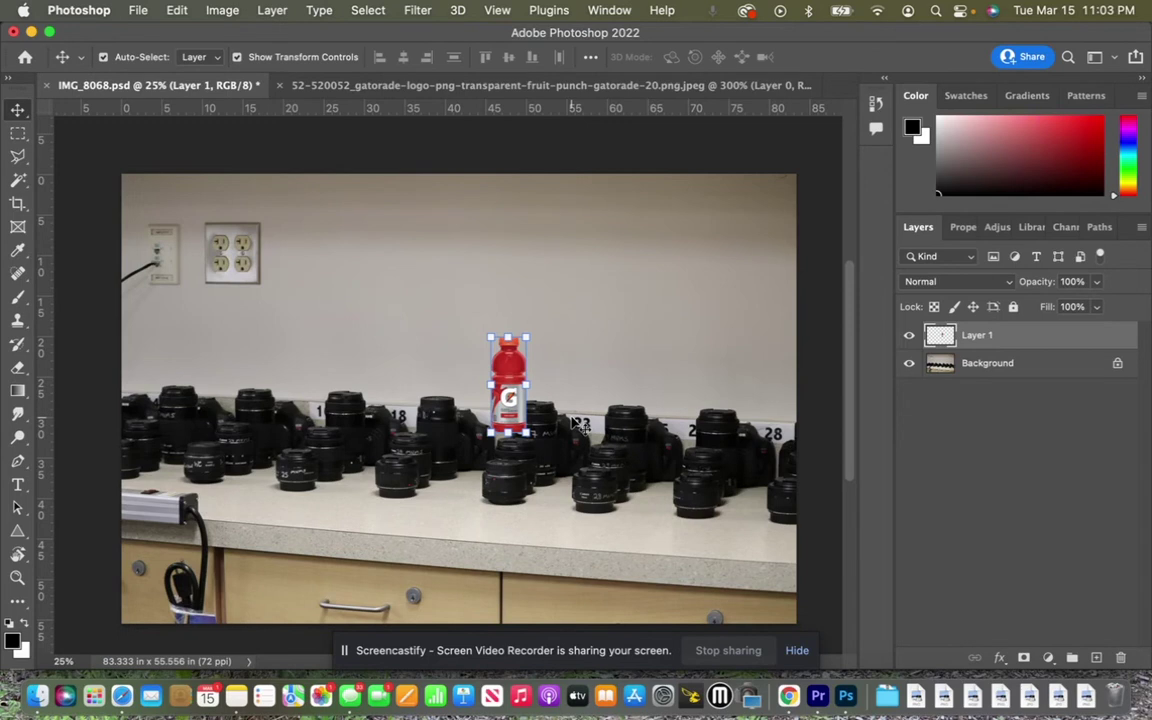
pyautogui.moveTo(528, 336); pyautogui.dragTo(611, 229)
pyautogui.press('Return')
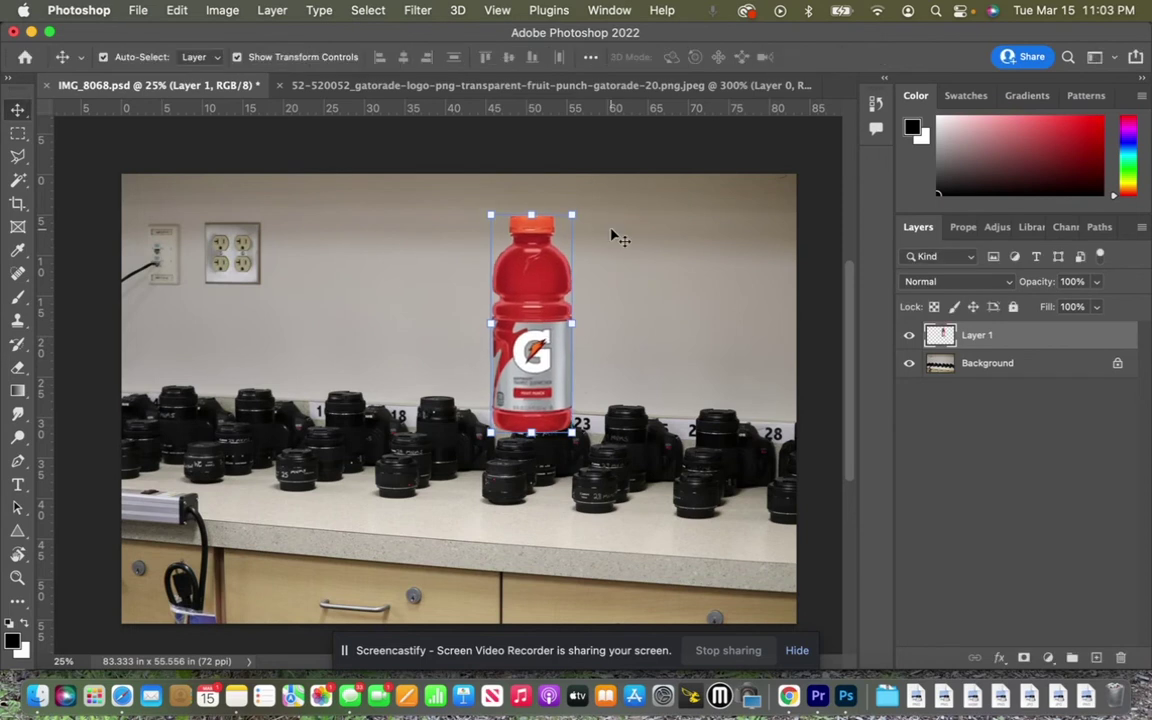
# Step: Shrink the bottle to about 59% and stand it among the lenses on the counter
pyautogui.moveTo(524, 367); pyautogui.dragTo(500, 421)
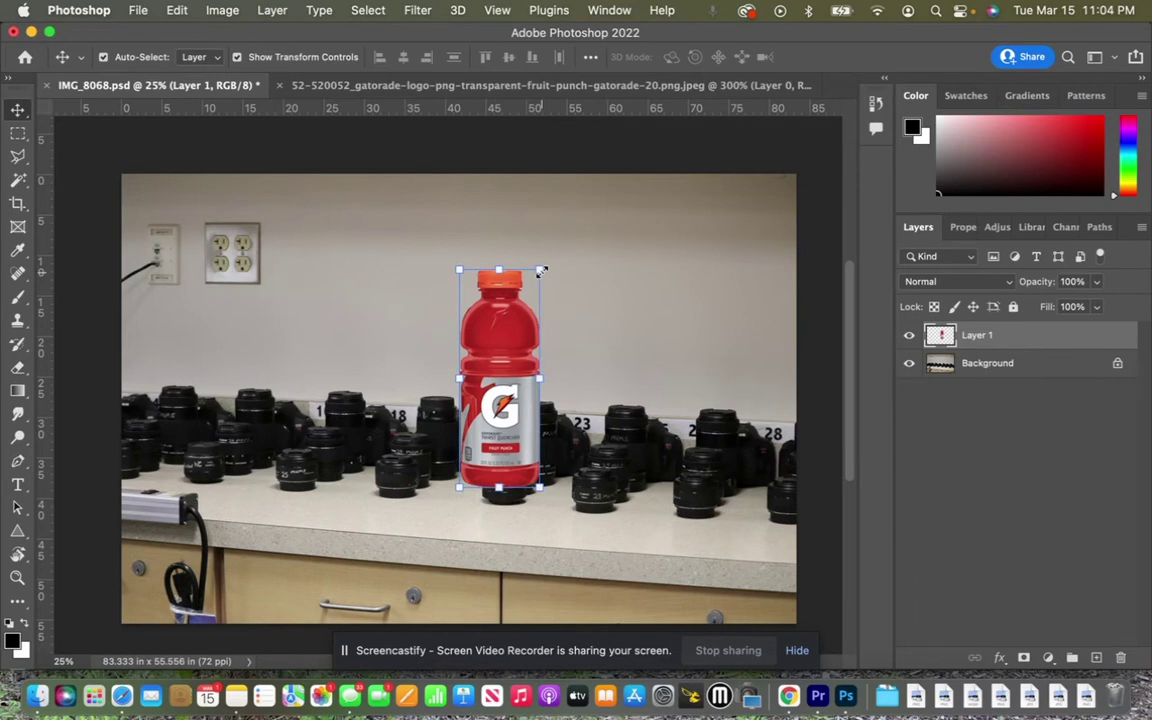
pyautogui.moveTo(541, 271); pyautogui.dragTo(505, 358)
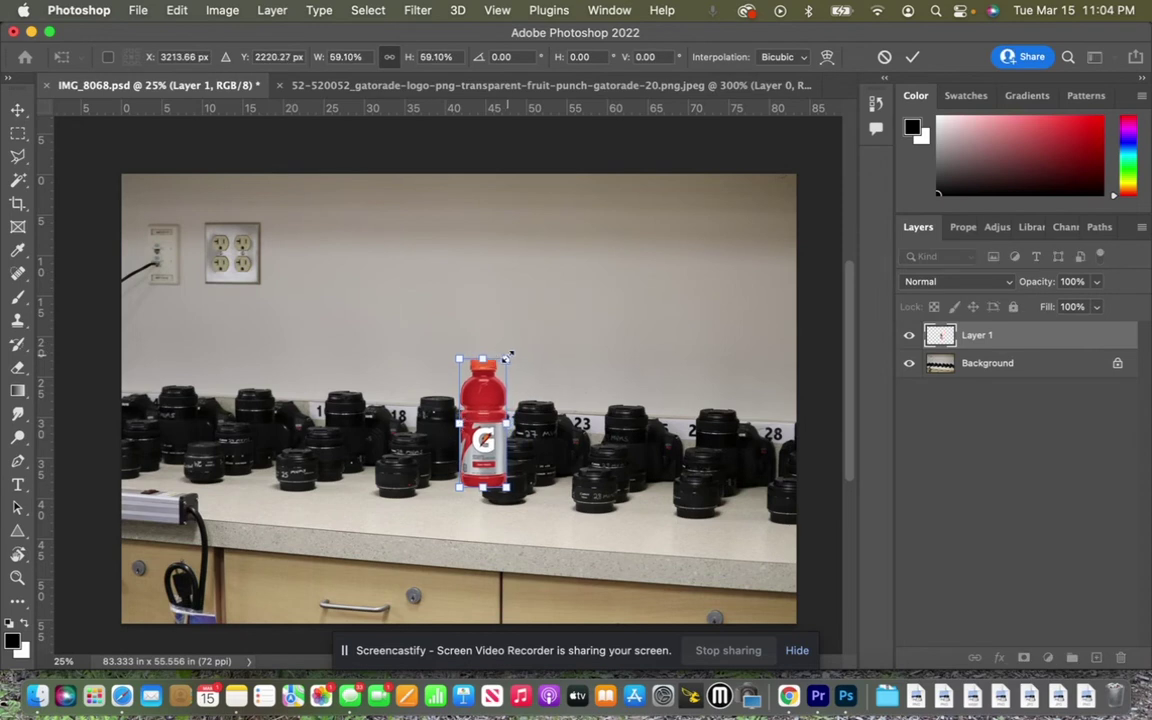
pyautogui.moveTo(507, 357); pyautogui.dragTo(506, 361)
pyautogui.press('Return')
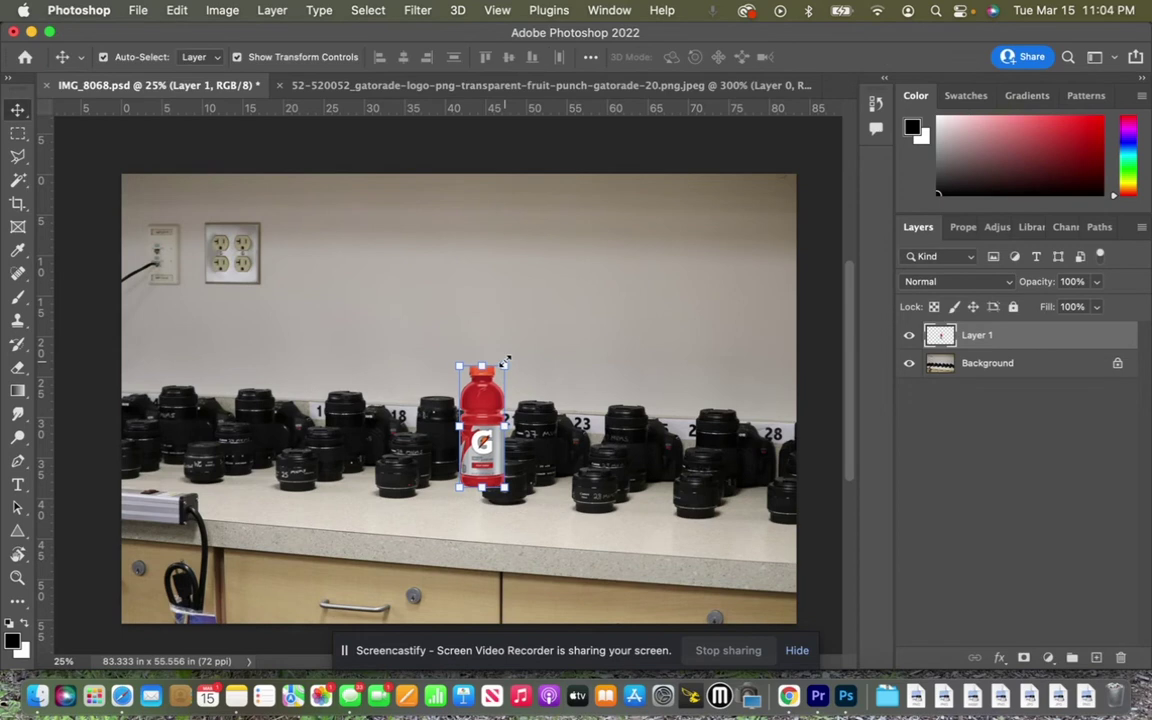
pyautogui.moveTo(482, 447); pyautogui.dragTo(459, 480)
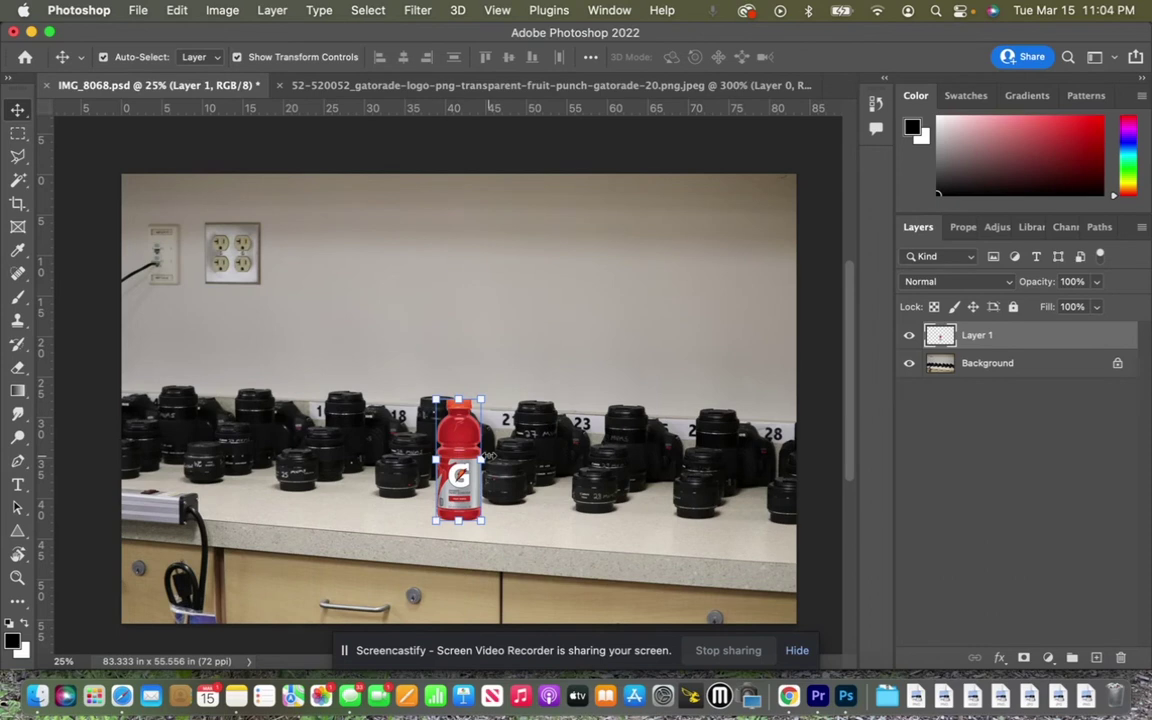
# Step: Zoom in on the bottle and drag it slightly left between the lenses
pyautogui.press('super+equal')
pyautogui.press('super+equal')
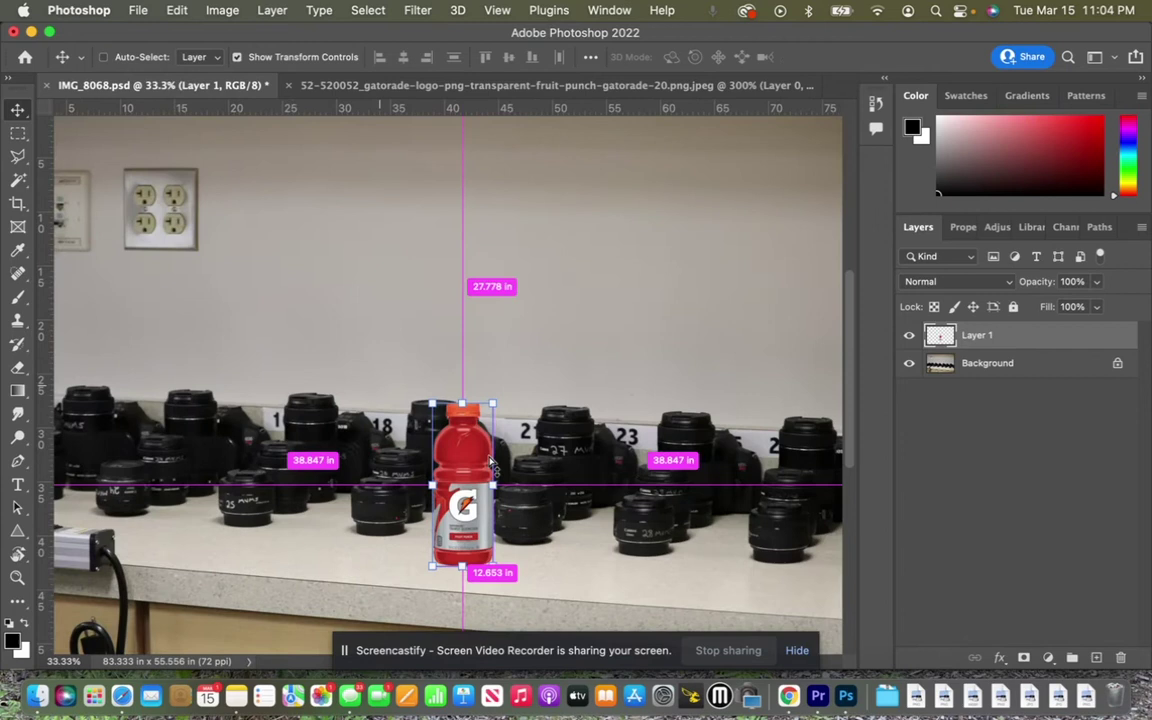
pyautogui.press('super+equal')
pyautogui.scroll(-4, 480, 450)
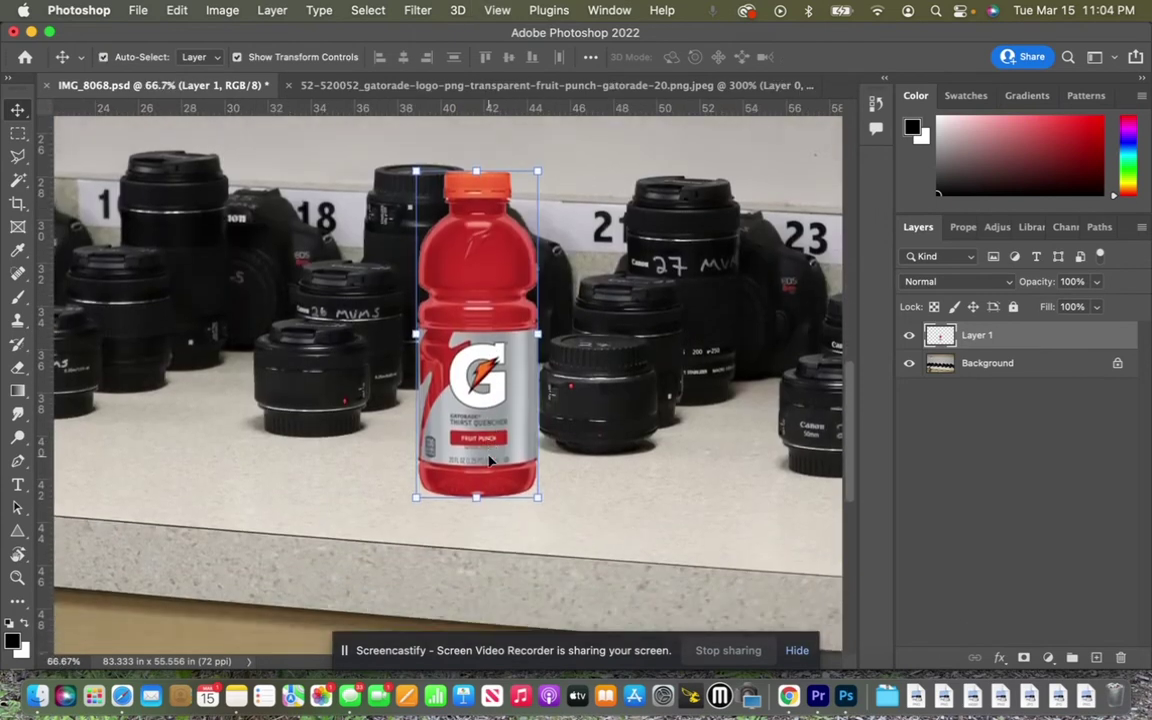
pyautogui.moveTo(470, 440); pyautogui.dragTo(450, 440)
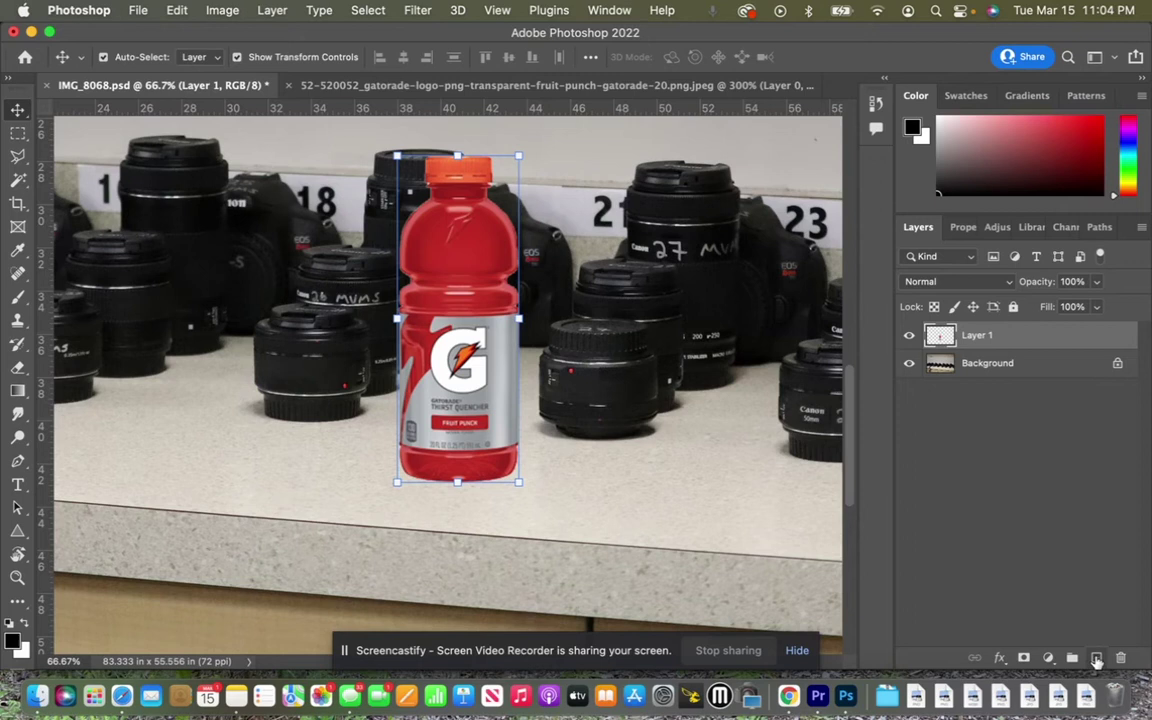
# Step: Add a new layer and draw an elliptical selection around the bottle's base
pyautogui.click(1096, 659)
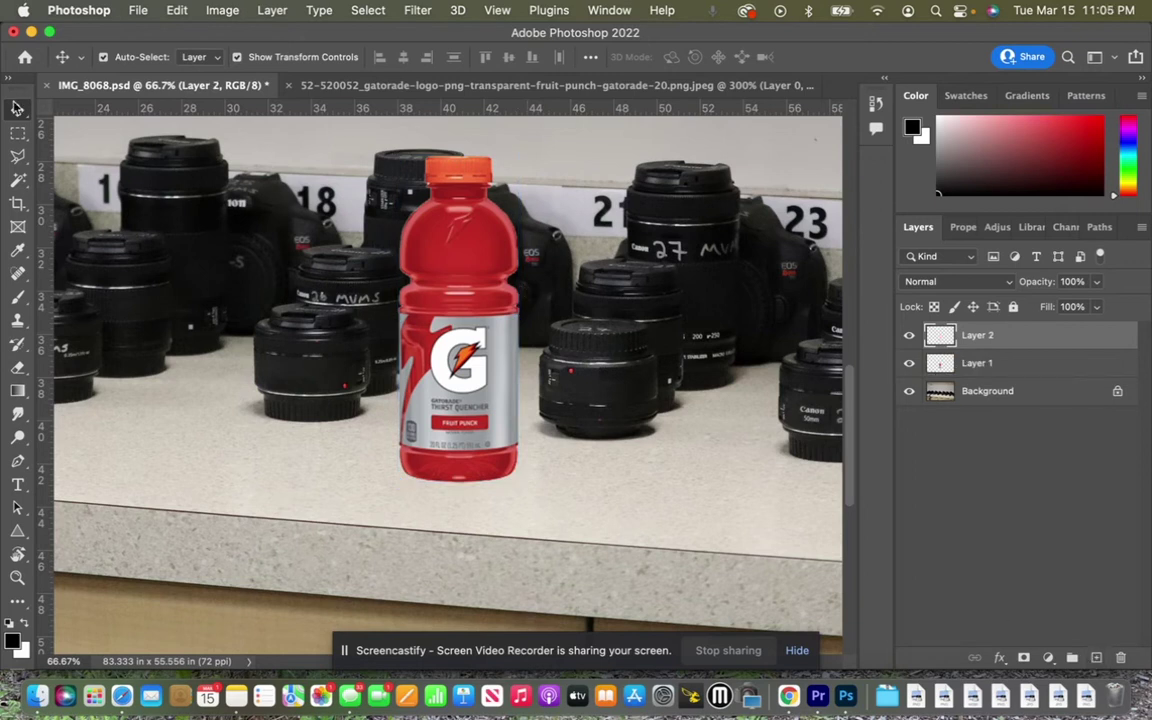
pyautogui.click(20, 135)
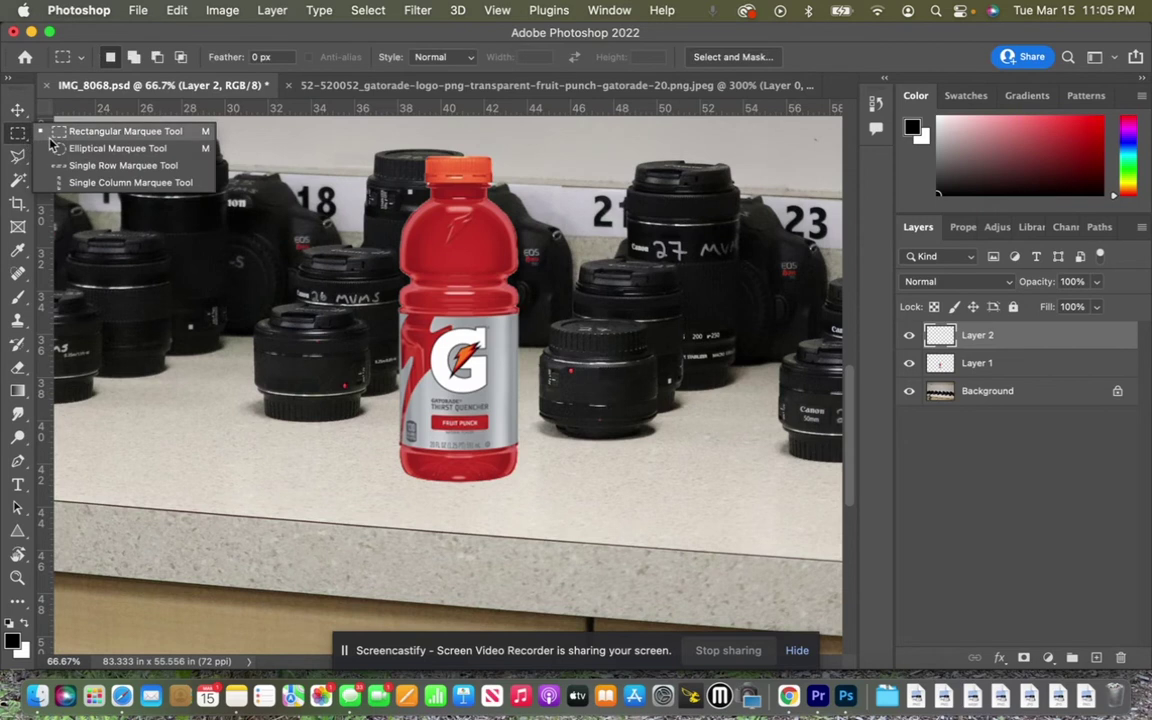
pyautogui.click(77, 146)
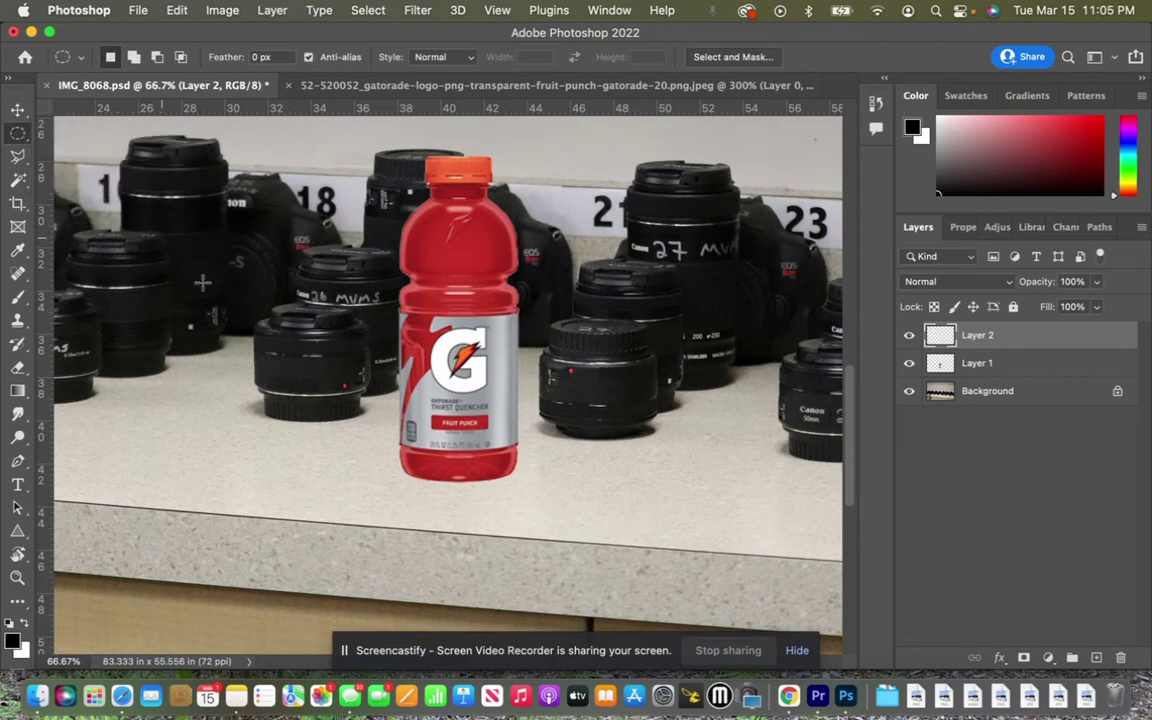
pyautogui.moveTo(405, 480); pyautogui.dragTo(531, 467)
# Step: Paint the elliptical selection solid black with the Brush and deselect it
pyautogui.press('b')
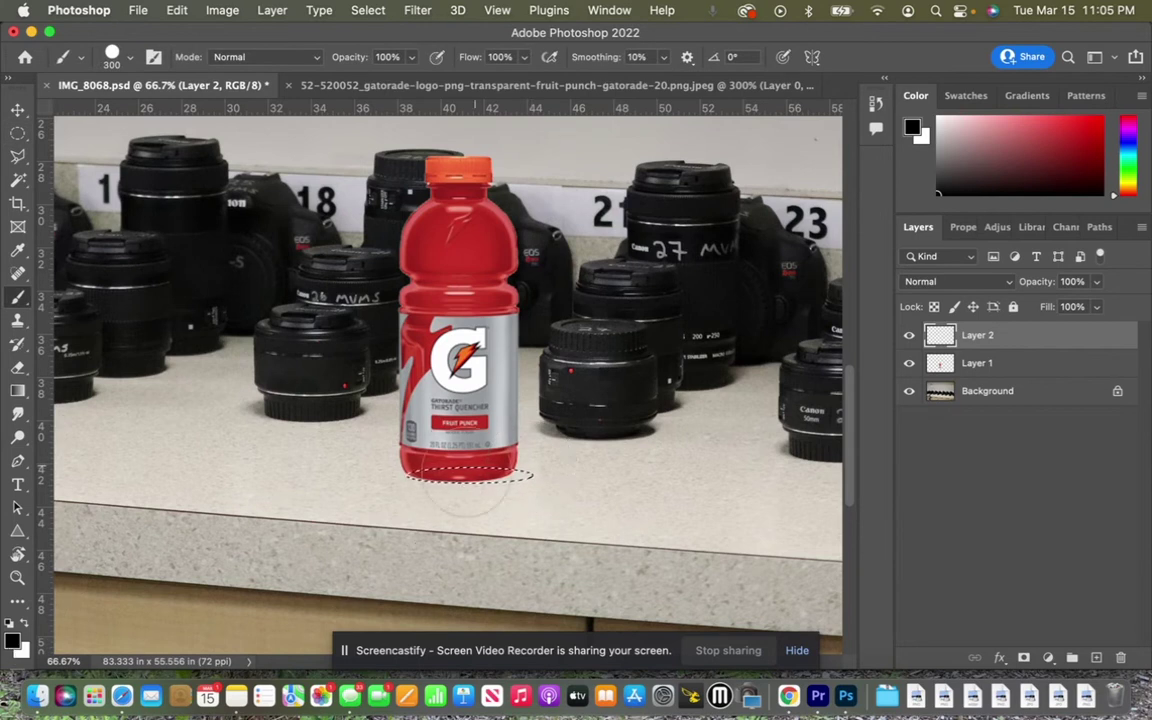
pyautogui.moveTo(415, 478); pyautogui.dragTo(530, 476)
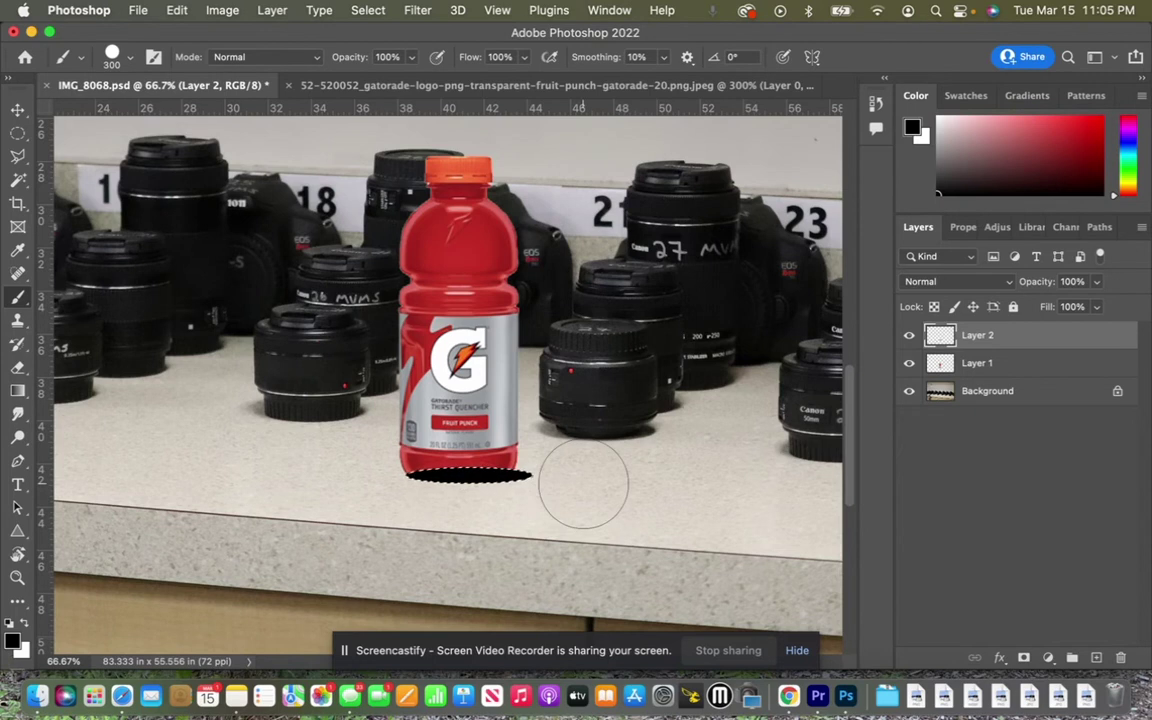
pyautogui.press('super+d')
pyautogui.press('v')
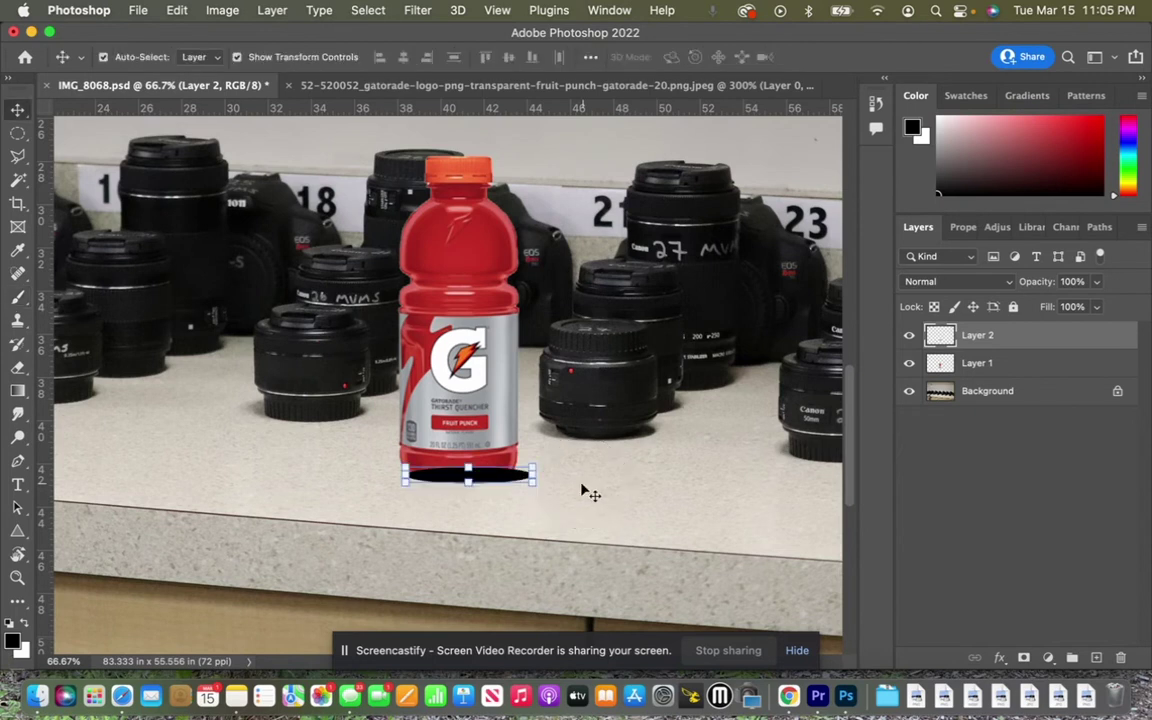
# Step: Apply Filter > Blur > Gaussian Blur with a 21.9-pixel radius to the black oval
pyautogui.click(417, 10)
pyautogui.moveTo(516, 243)
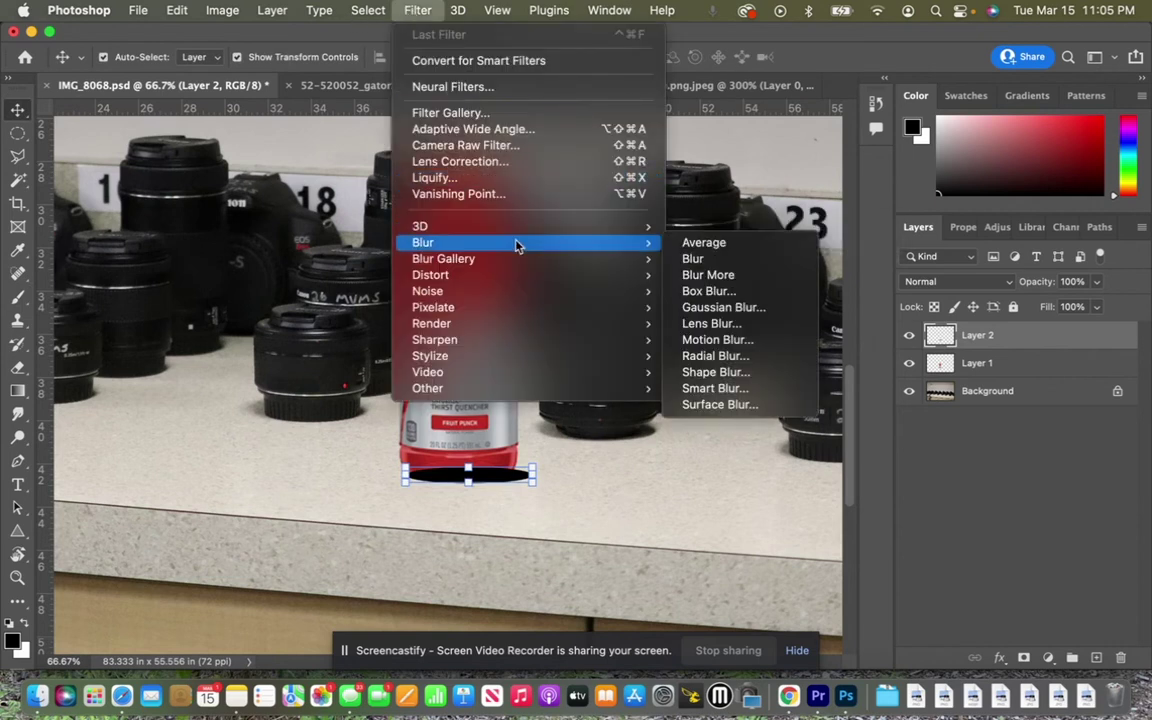
pyautogui.click(735, 307)
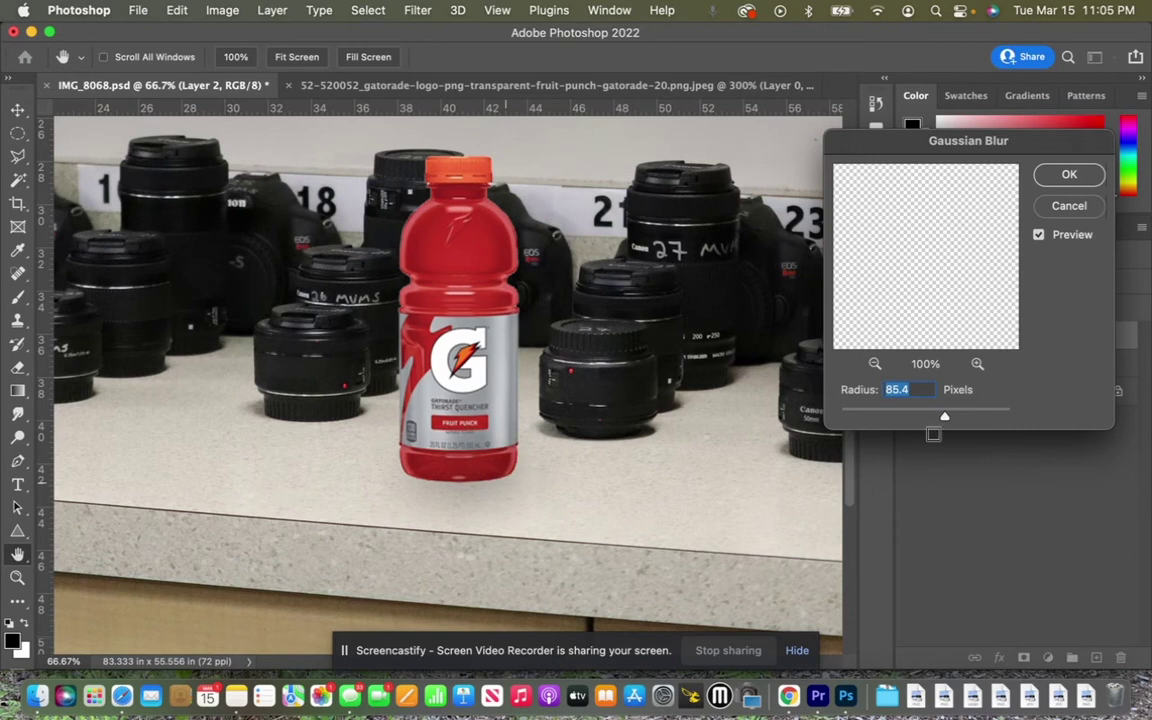
pyautogui.moveTo(947, 420); pyautogui.dragTo(938, 420)
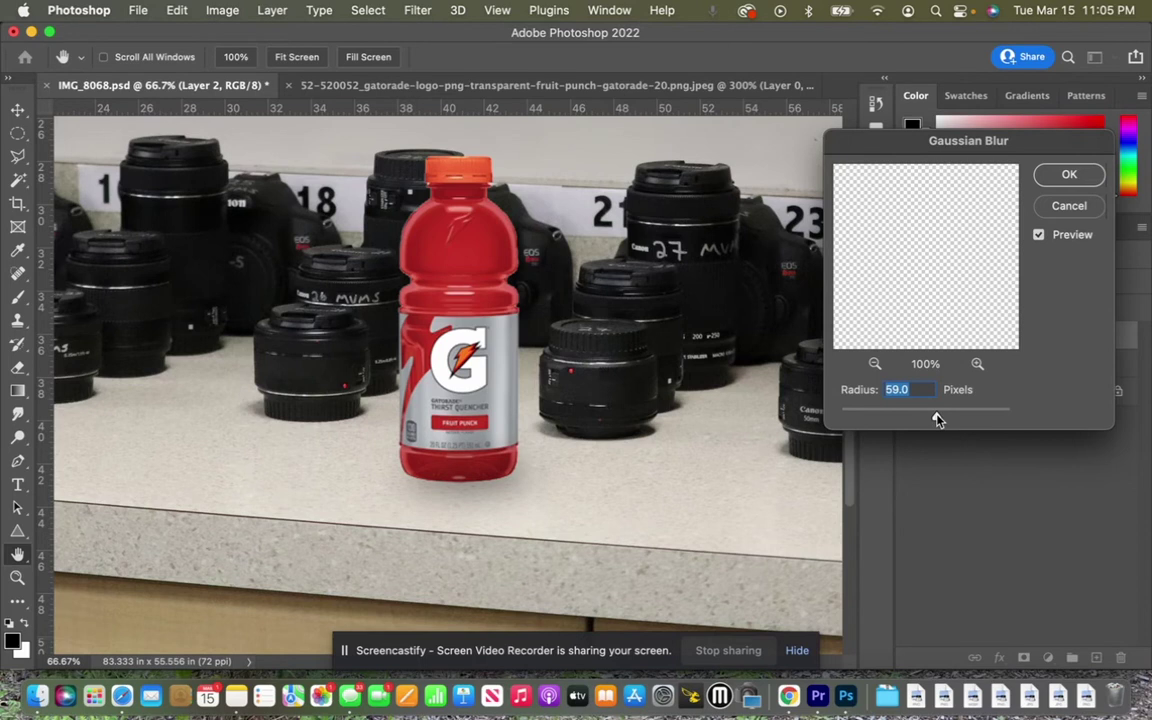
pyautogui.moveTo(937, 420); pyautogui.dragTo(924, 421)
pyautogui.moveTo(924, 421); pyautogui.dragTo(908, 421)
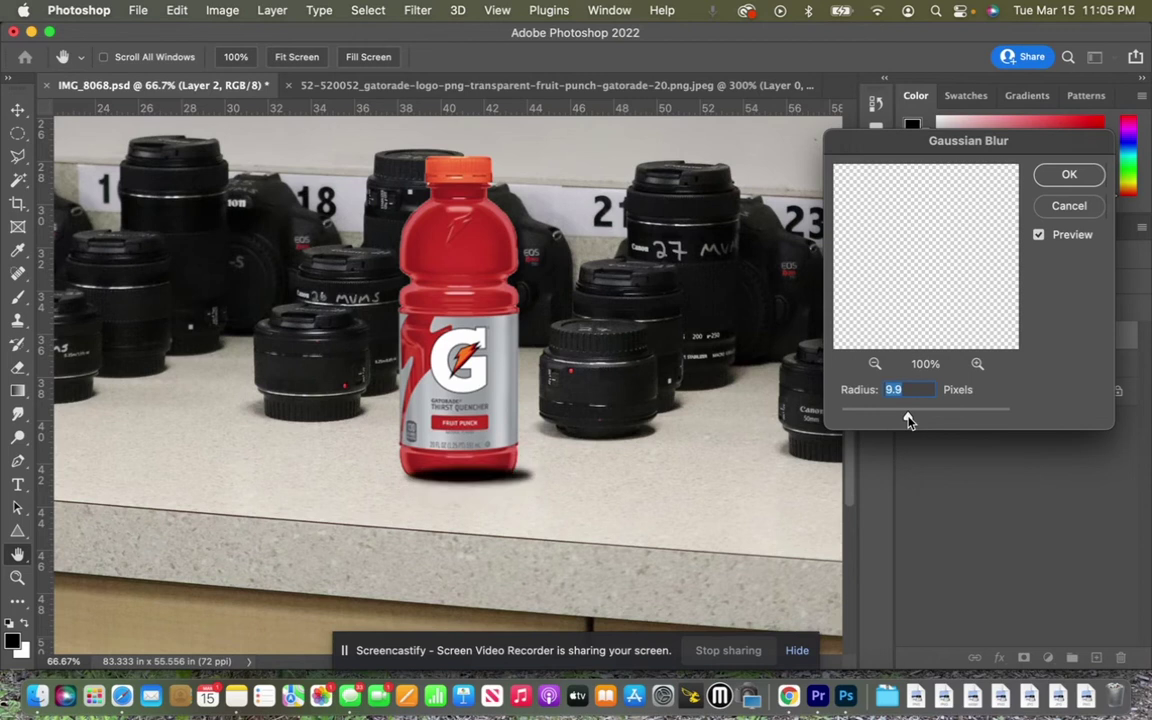
pyautogui.moveTo(908, 421); pyautogui.dragTo(912, 424)
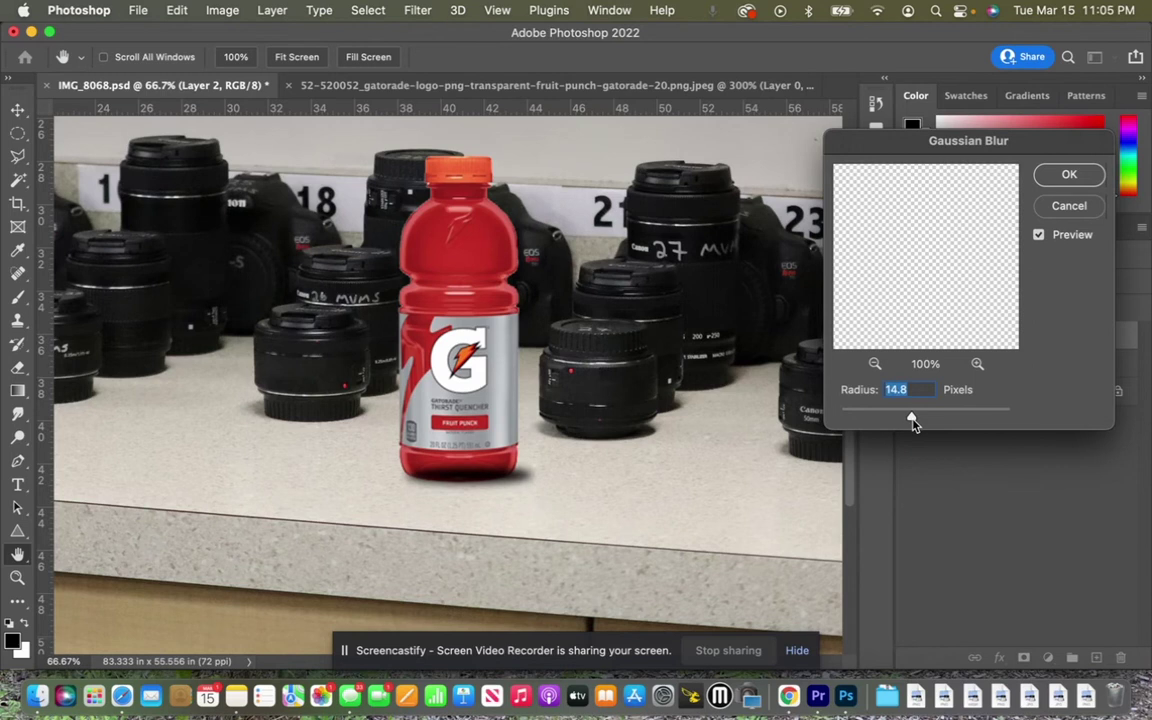
pyautogui.moveTo(912, 424); pyautogui.dragTo(915, 425)
pyautogui.moveTo(915, 419); pyautogui.dragTo(918, 421)
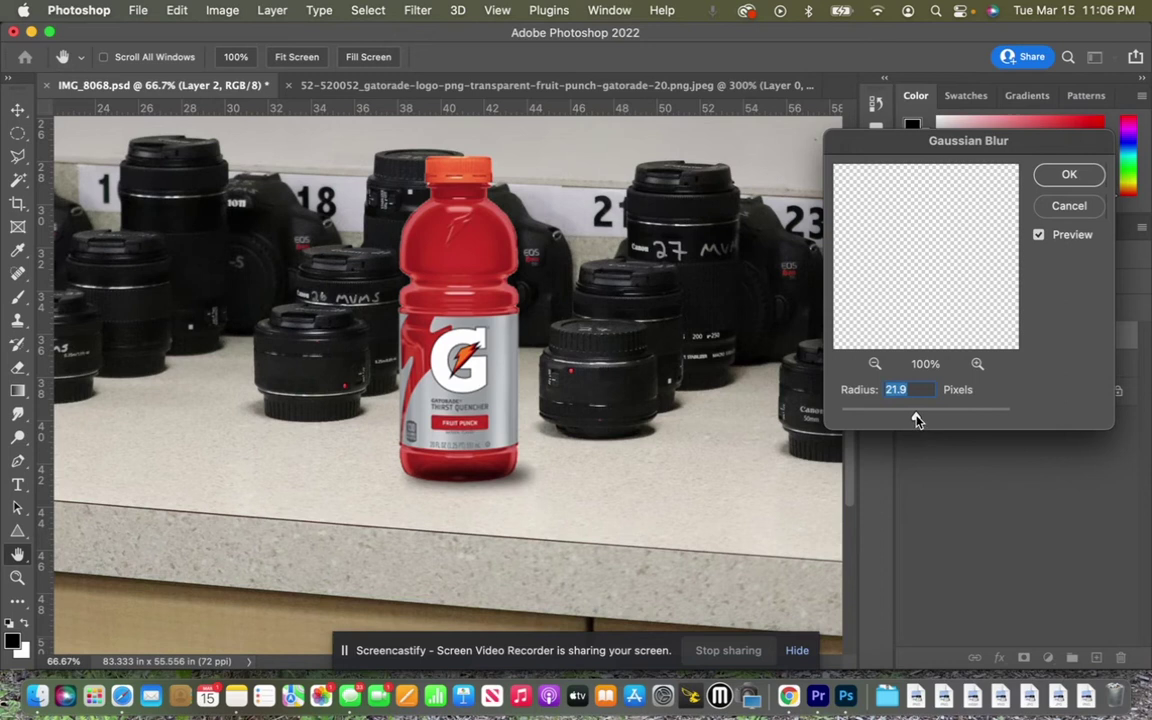
pyautogui.click(1067, 175)
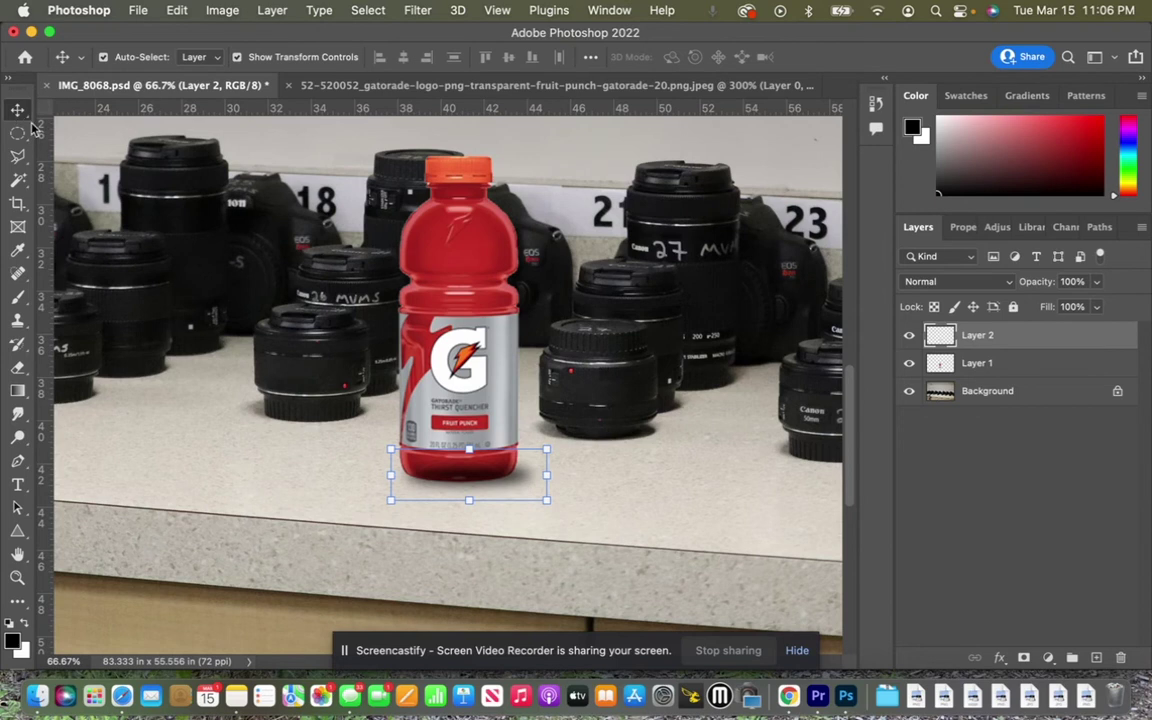
# Step: Lower the shadow layer's opacity to 87% and position it at the bottle's base
pyautogui.moveTo(506, 483); pyautogui.dragTo(636, 462)
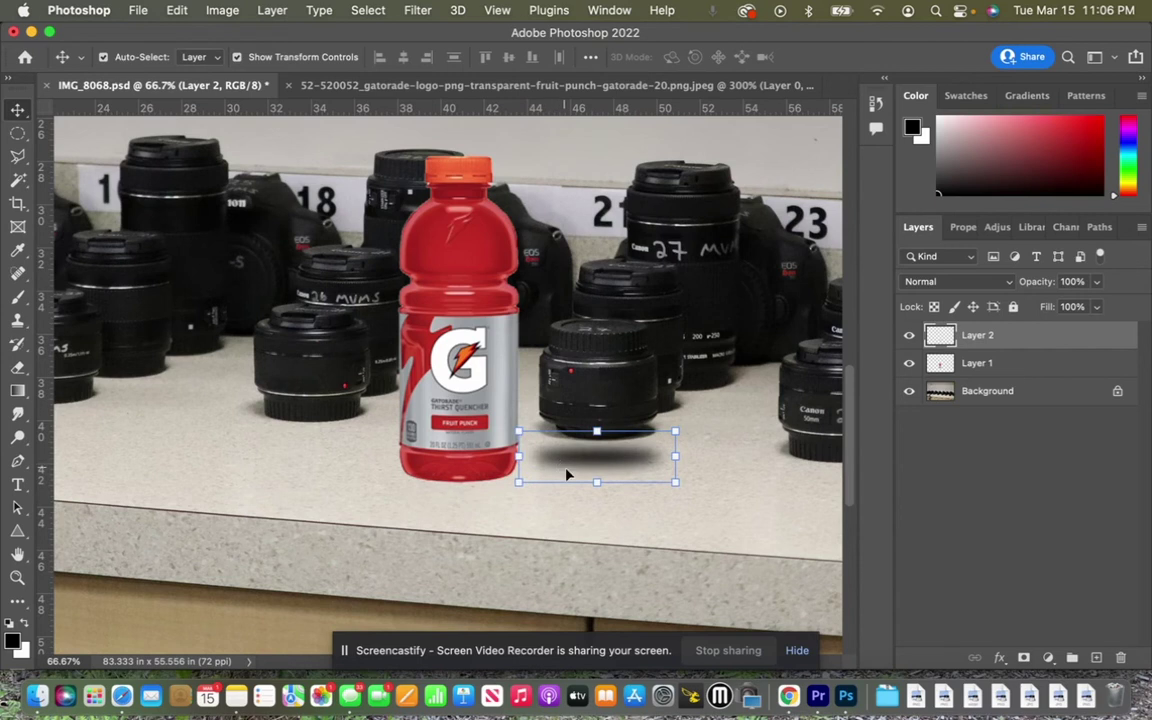
pyautogui.click(545, 467)
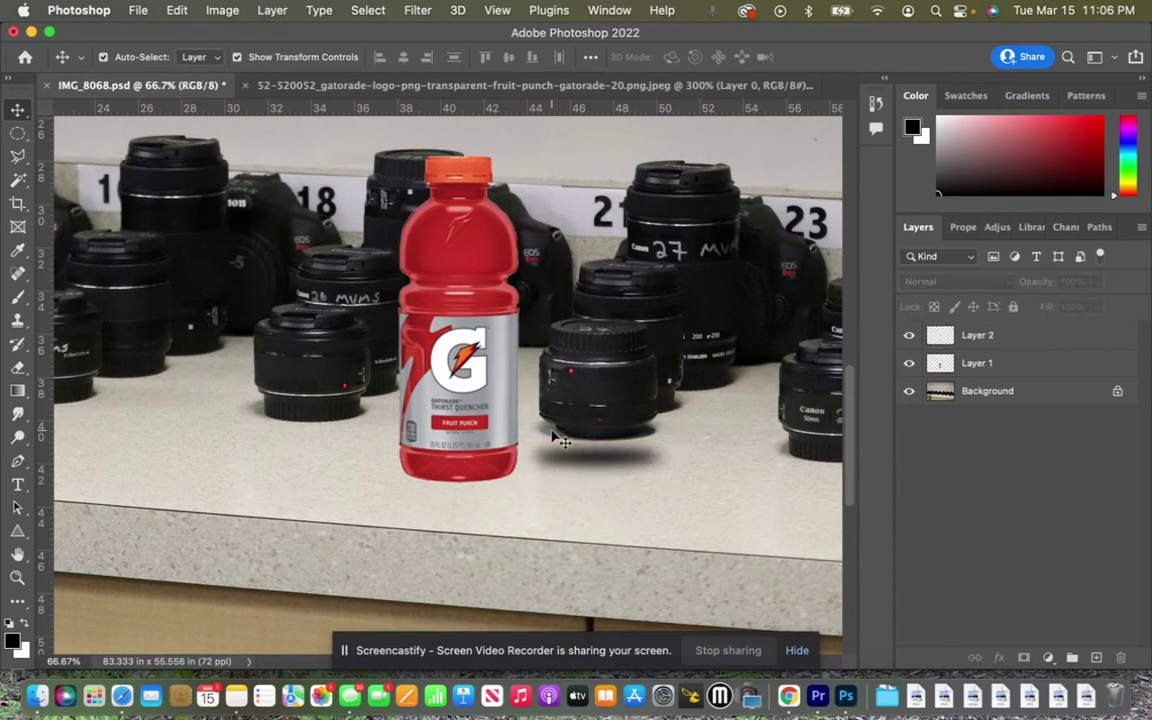
pyautogui.click(598, 466)
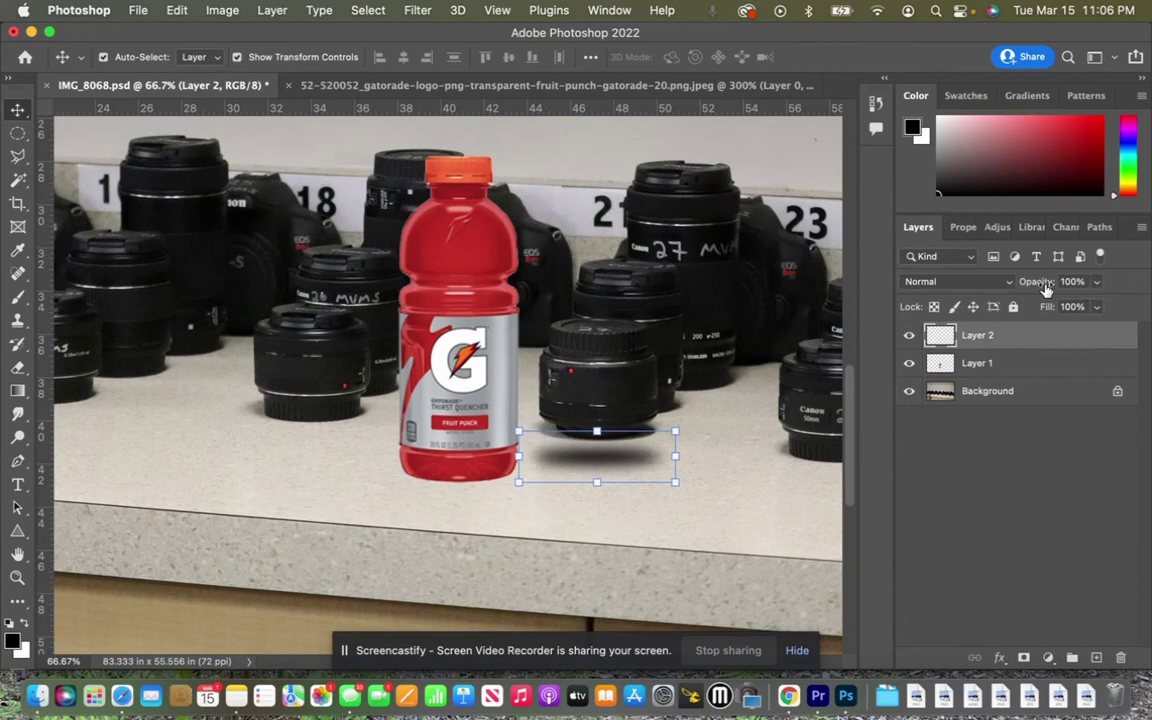
pyautogui.moveTo(1040, 287); pyautogui.dragTo(1026, 288)
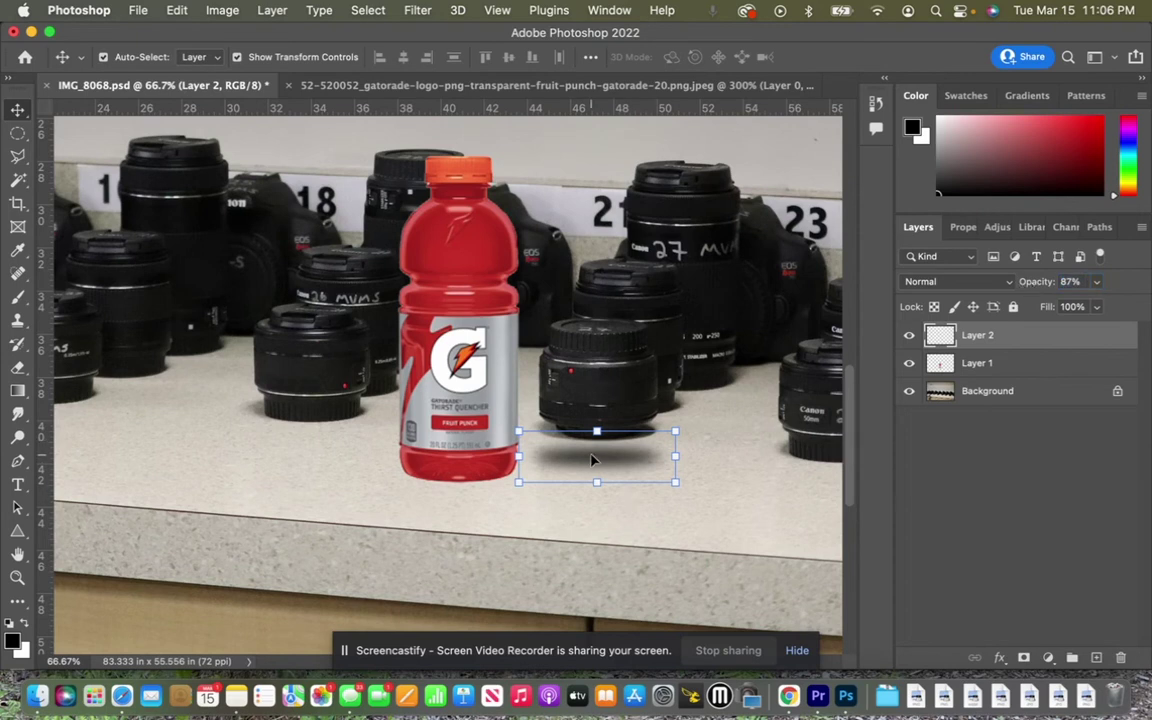
pyautogui.moveTo(592, 463); pyautogui.dragTo(454, 478)
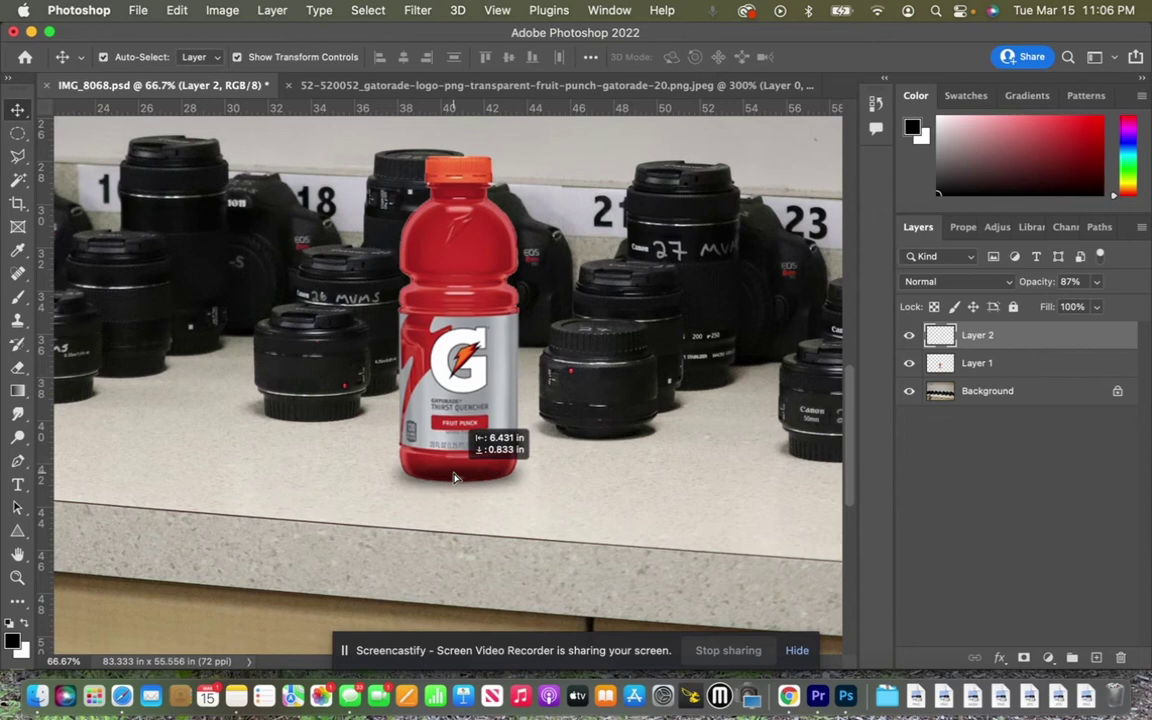
pyautogui.moveTo(454, 478); pyautogui.dragTo(455, 478)
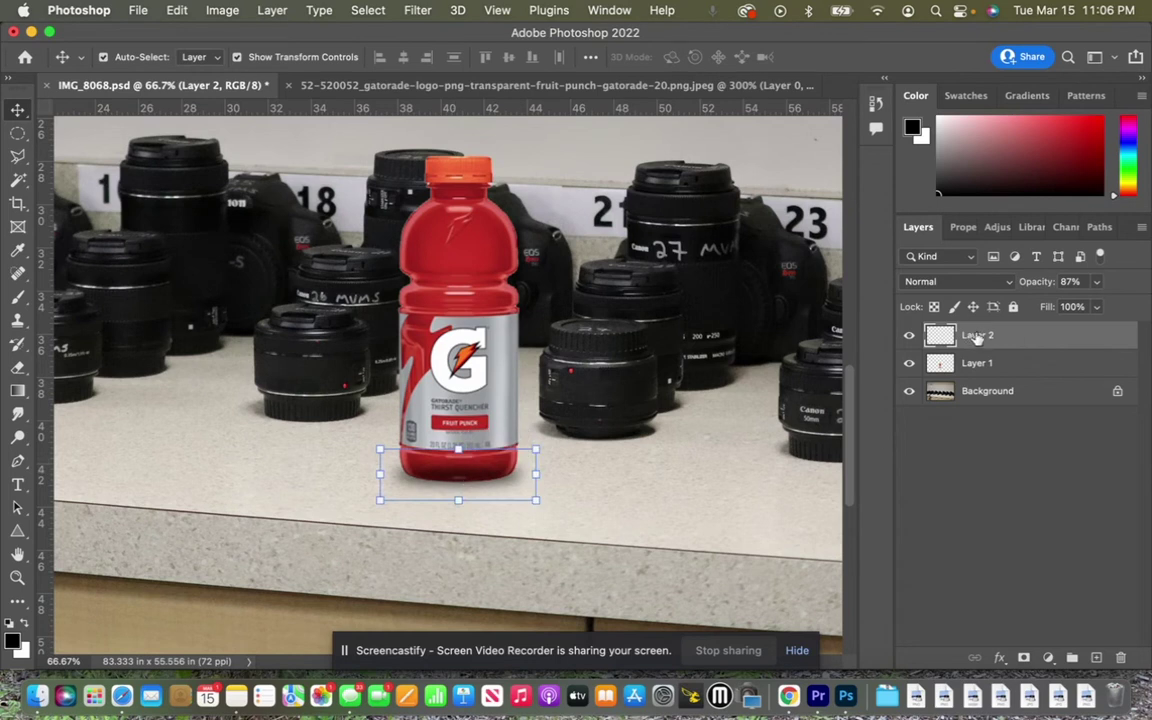
# Step: Rename Layer 2 to Shadow and Layer 1 to Gatorade
pyautogui.doubleClick(975, 336)
pyautogui.write('G')
pyautogui.write('hadow')
pyautogui.press('Return')
pyautogui.click(977, 366)
pyautogui.doubleClick(976, 365)
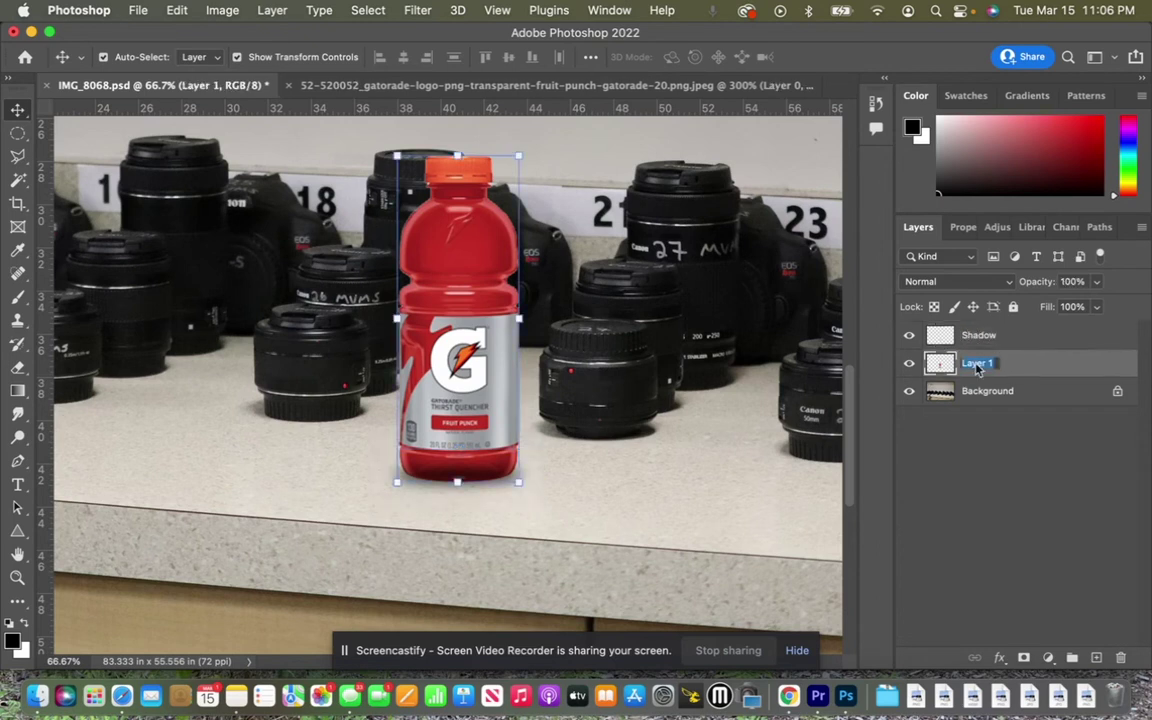
pyautogui.write('Gatorda')
pyautogui.press('BackSpace')
pyautogui.press('BackSpace')
pyautogui.write('ade')
pyautogui.press('Return')
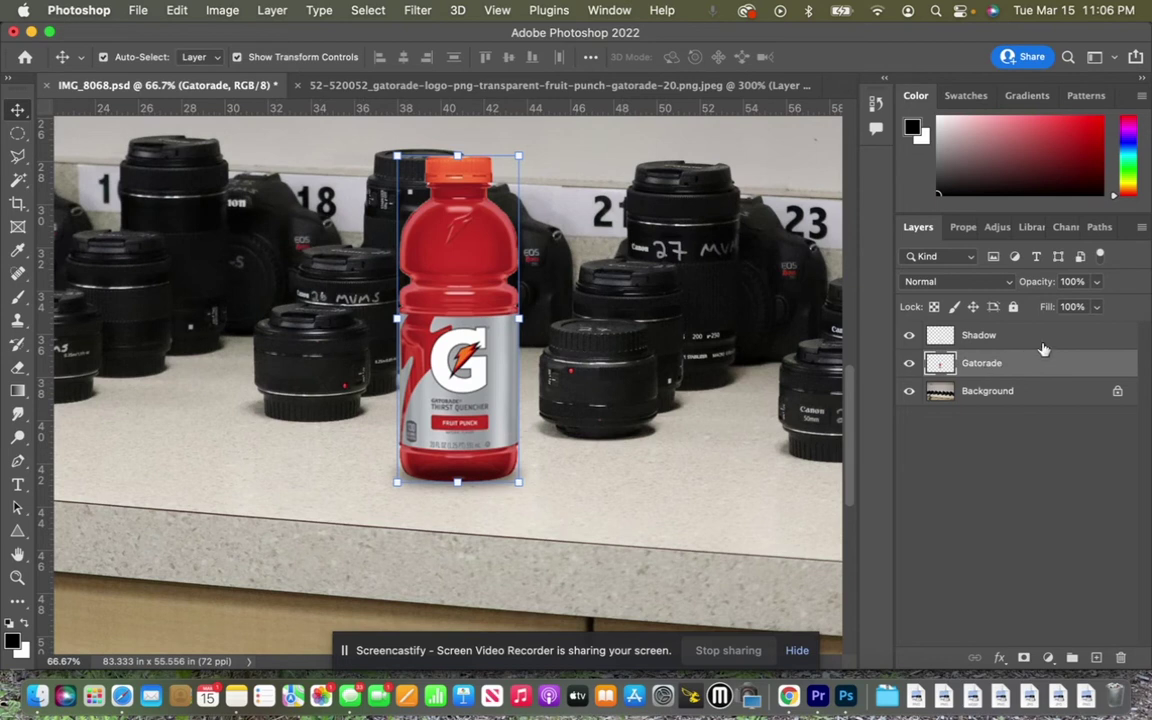
# Step: Stack the Gatorade layer above Shadow and nudge the shadow slightly left
pyautogui.moveTo(1012, 366); pyautogui.dragTo(1015, 330)
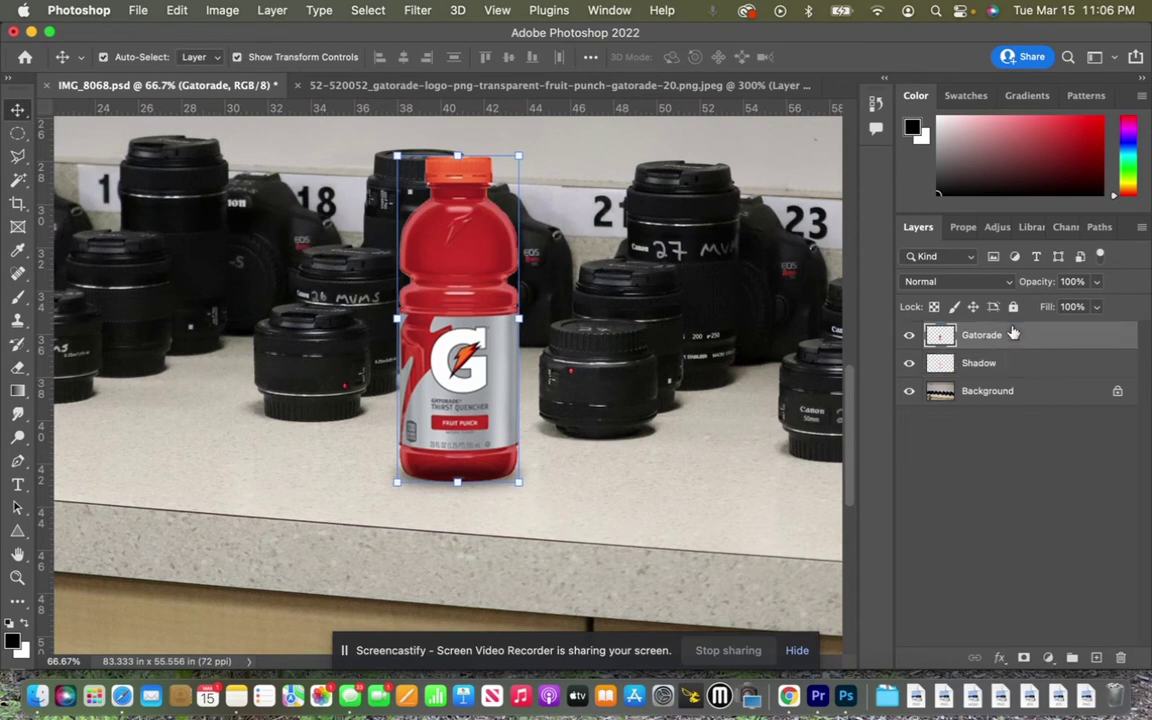
pyautogui.click(567, 521)
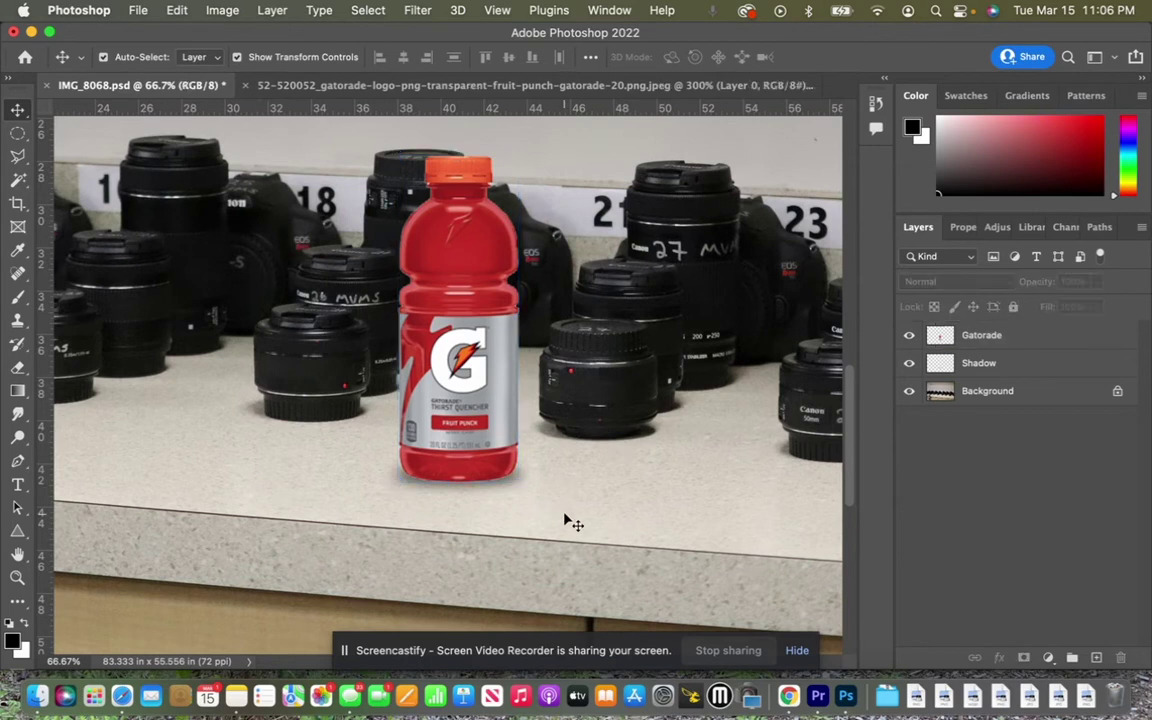
pyautogui.click(412, 482)
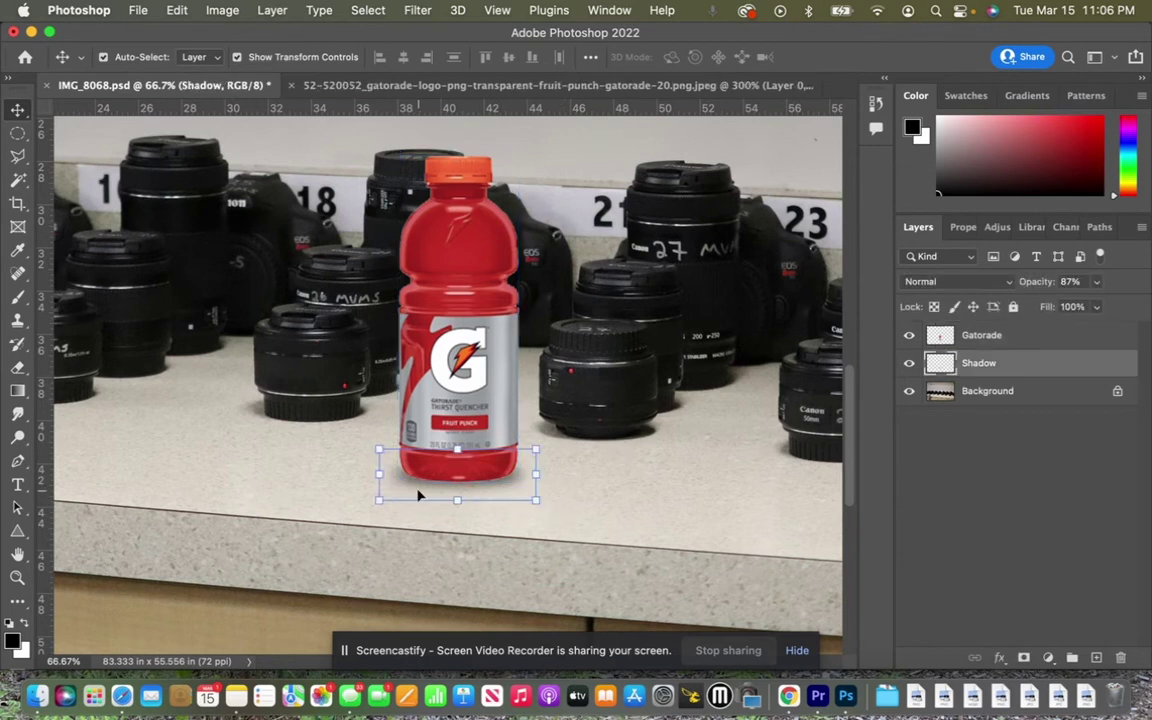
pyautogui.press('Left')
pyautogui.press('Left')
pyautogui.press('Left')
pyautogui.click(706, 541)
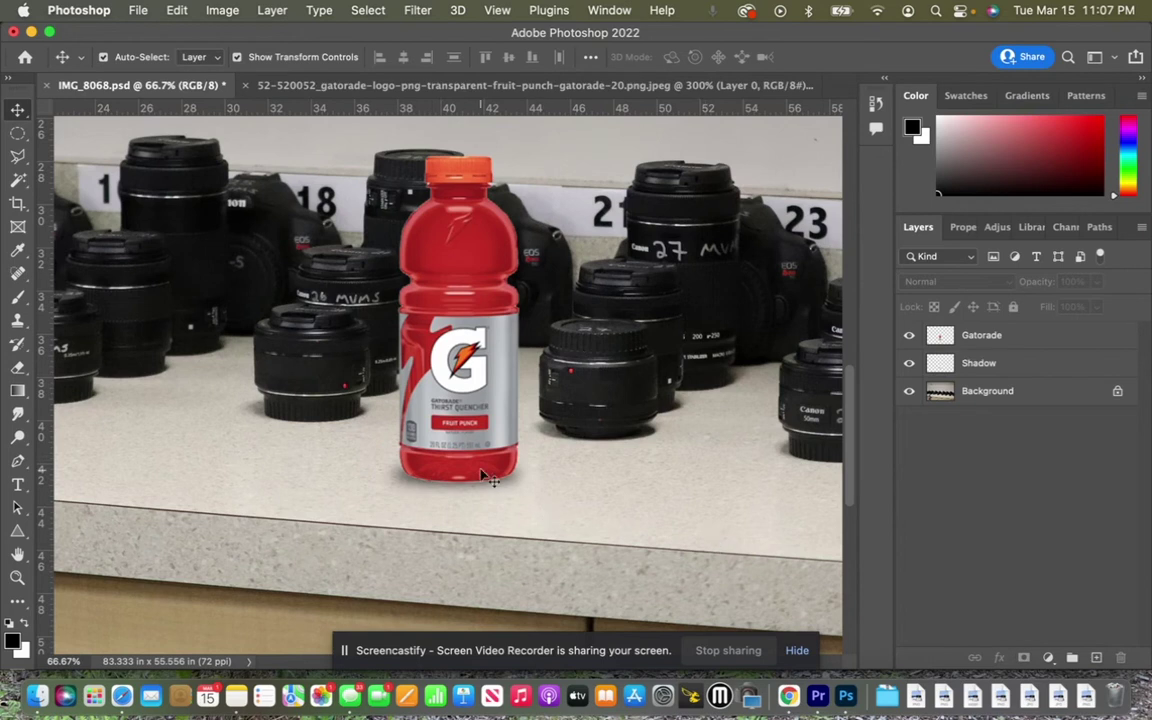
# Step: On a new layer, paint a black oval just below the bottle
pyautogui.click(1094, 657)
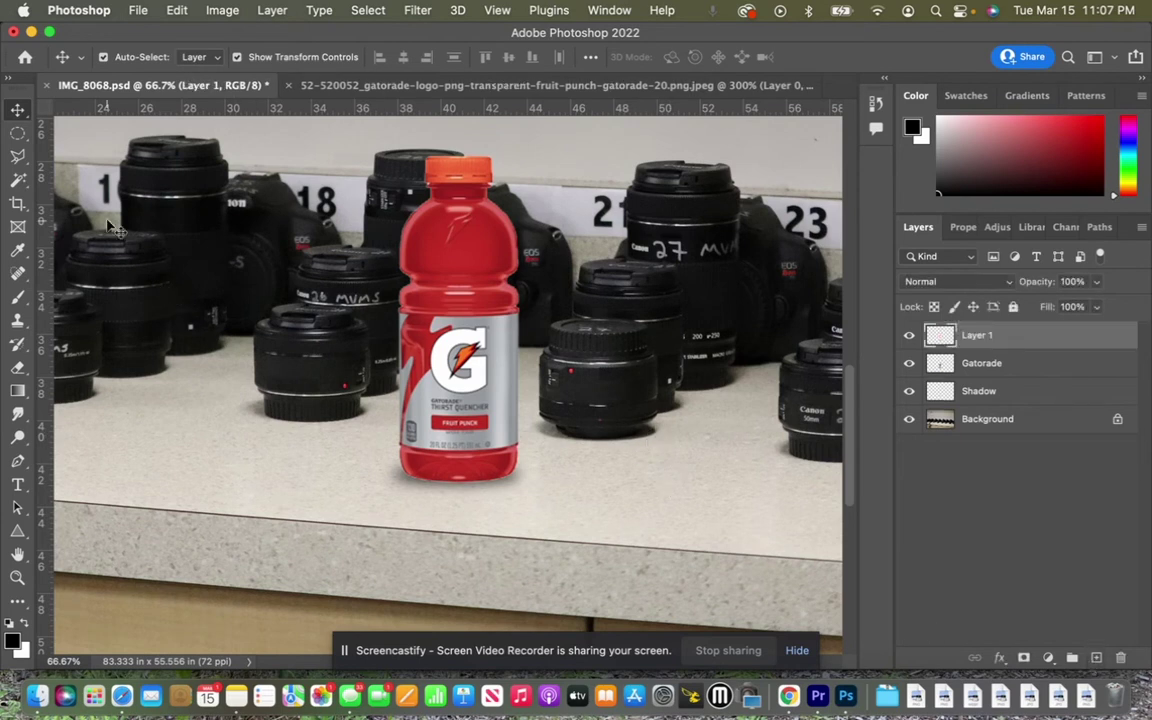
pyautogui.hotkey('shift', 'm')
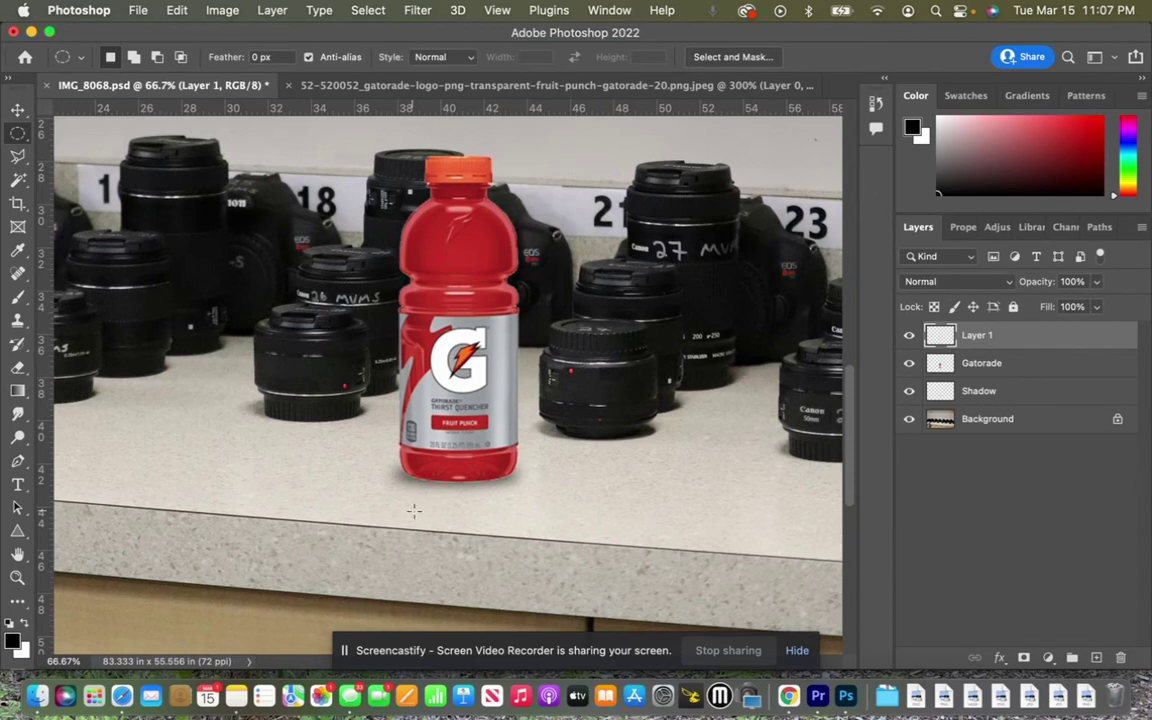
pyautogui.moveTo(431, 508); pyautogui.dragTo(530, 484)
pyautogui.press('b')
pyautogui.click(432, 509)
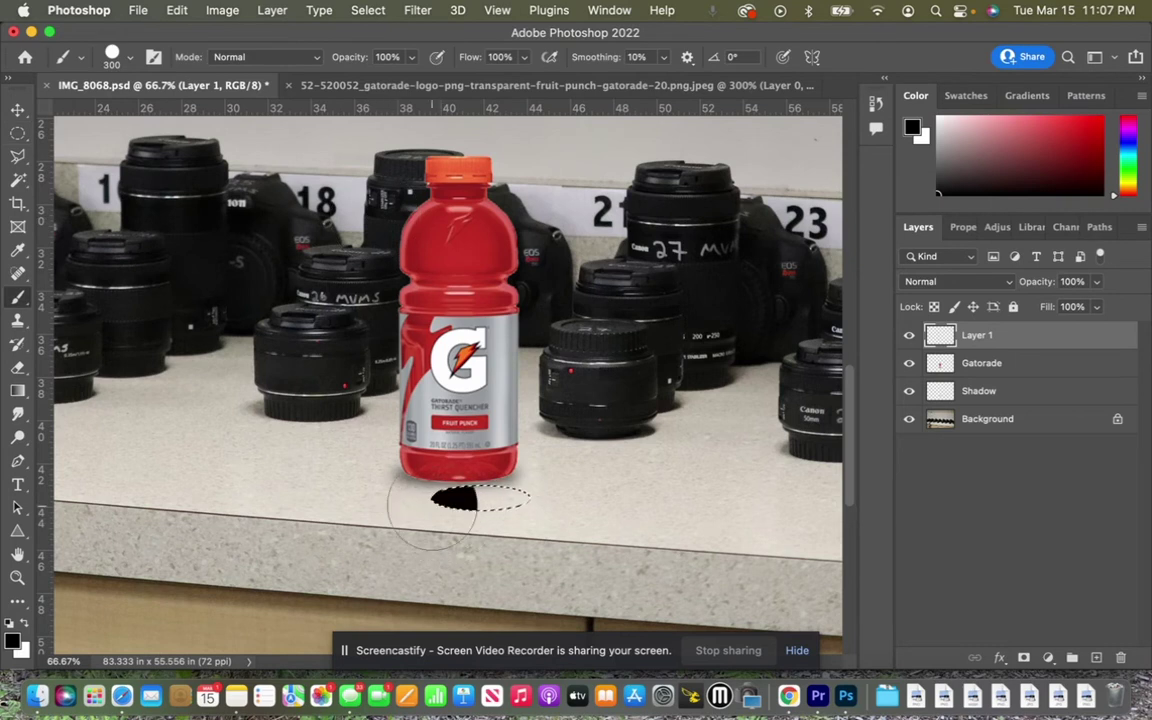
pyautogui.moveTo(432, 509); pyautogui.dragTo(520, 498)
pyautogui.press('v')
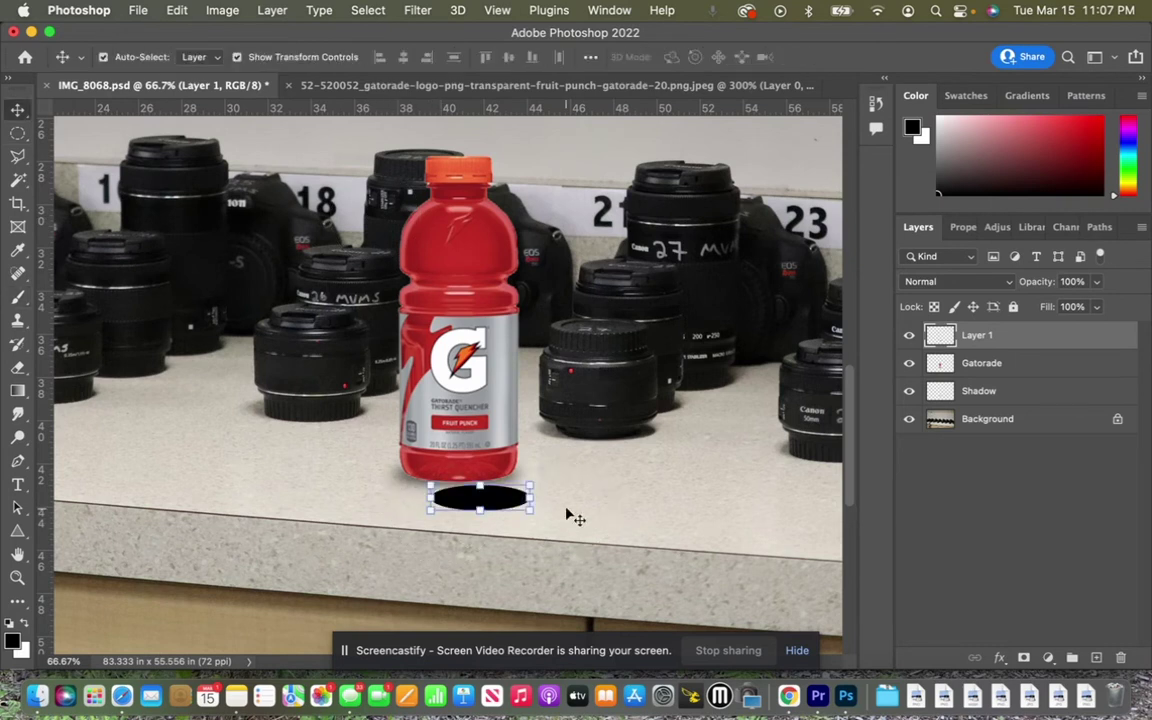
# Step: Soften the new oval with a 21.9-pixel Gaussian Blur
pyautogui.click(416, 11)
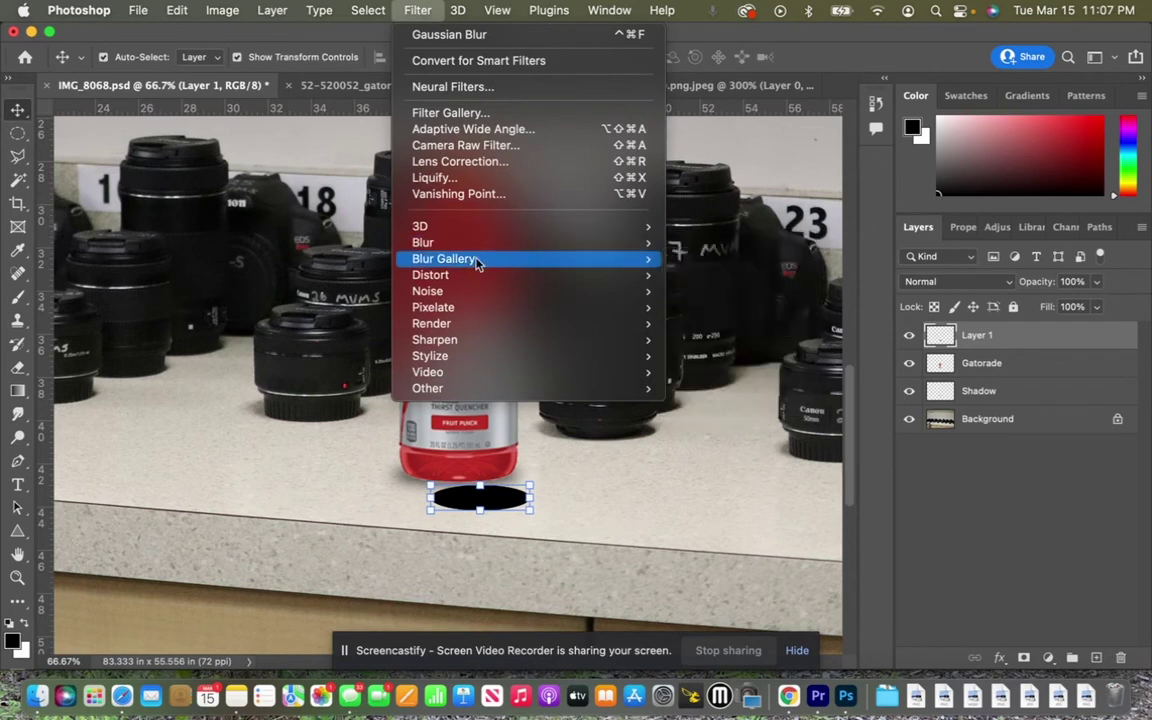
pyautogui.moveTo(496, 242)
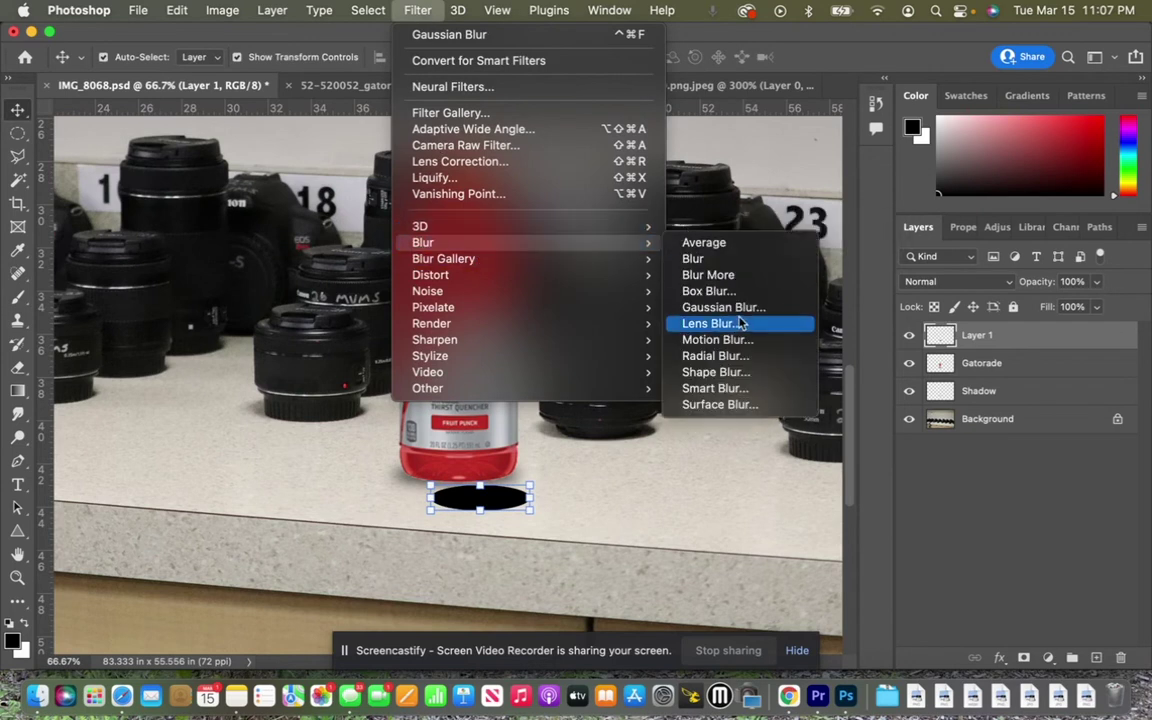
pyautogui.click(705, 307)
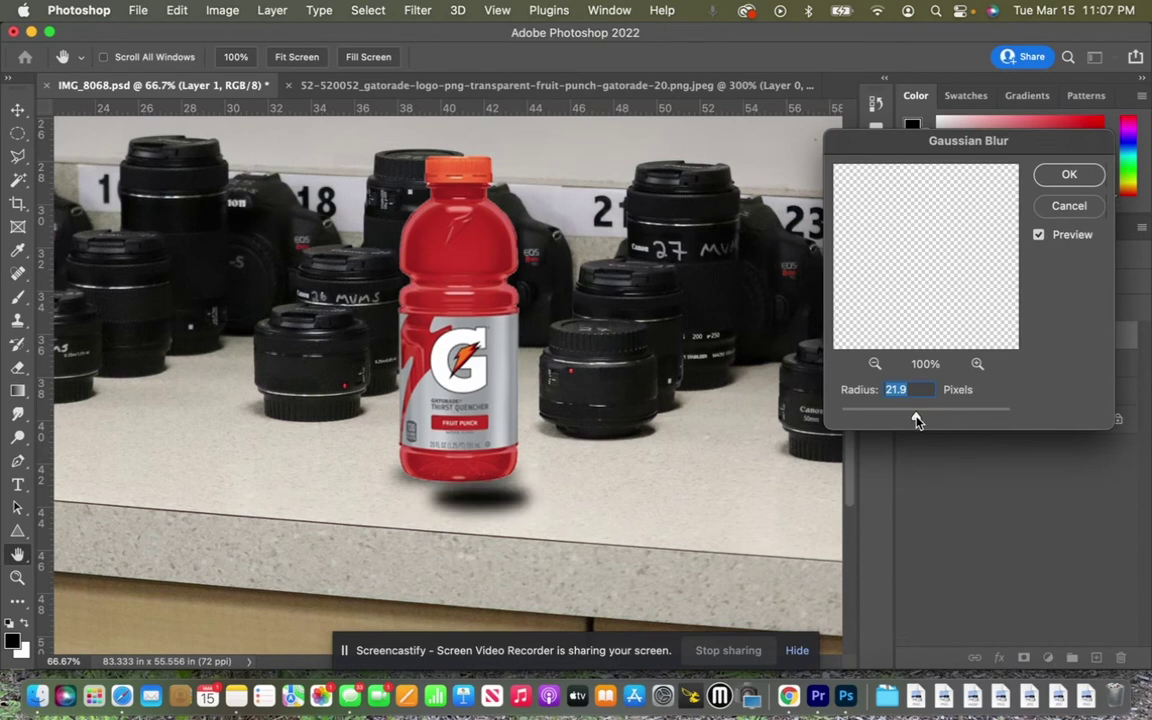
pyautogui.click(1068, 175)
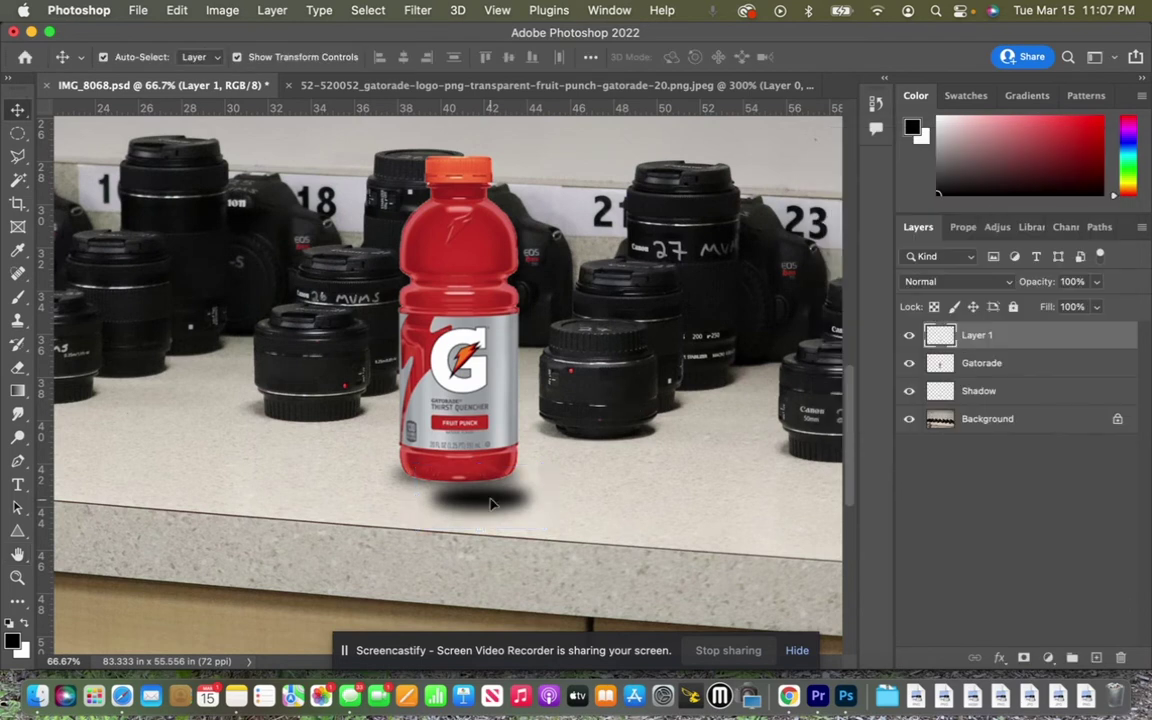
# Step: Move the blurred oval up under the bottle and rename it Shadow Darker
pyautogui.moveTo(490, 502); pyautogui.dragTo(494, 487)
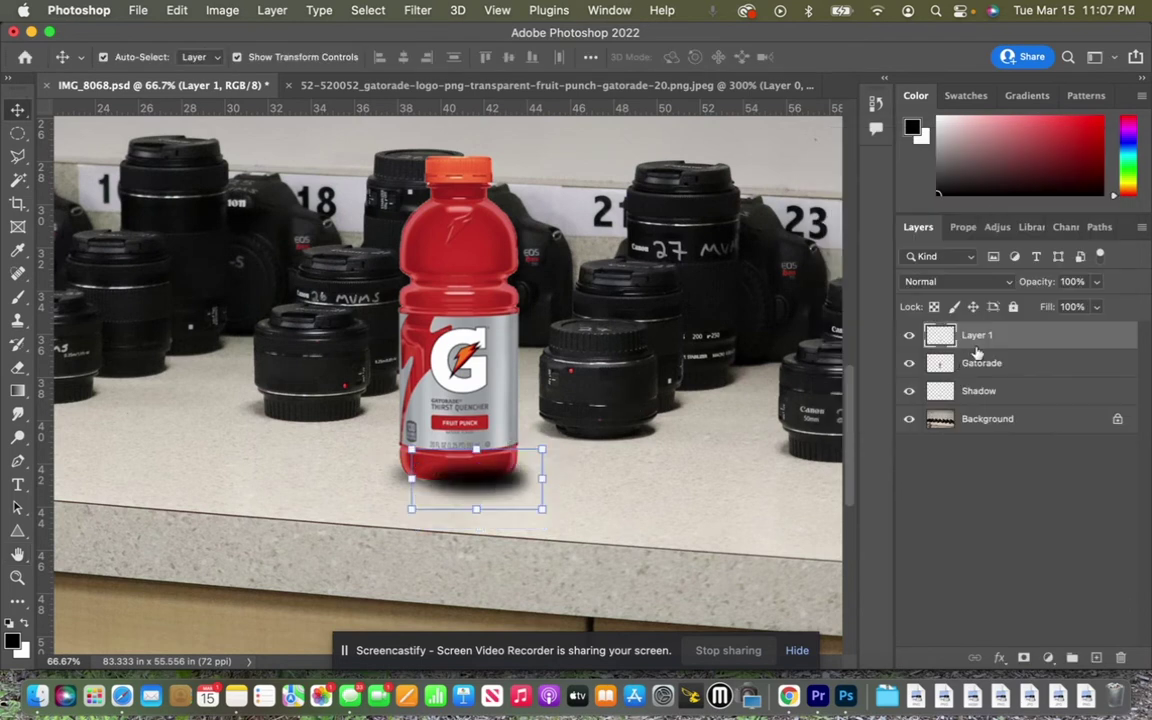
pyautogui.doubleClick(975, 336)
pyautogui.write('Shadow Darker')
pyautogui.press('Return')
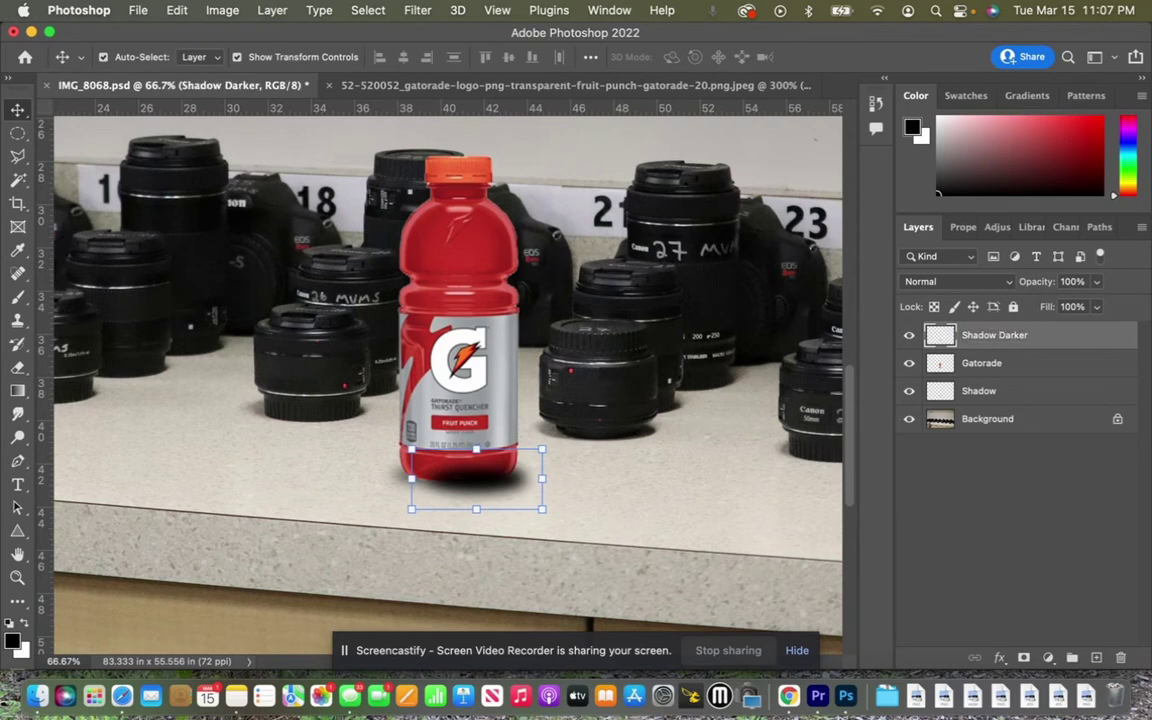
# Step: Send Shadow Darker below the Gatorade layer and nudge it up two pixels
pyautogui.press('super+bracketleft')
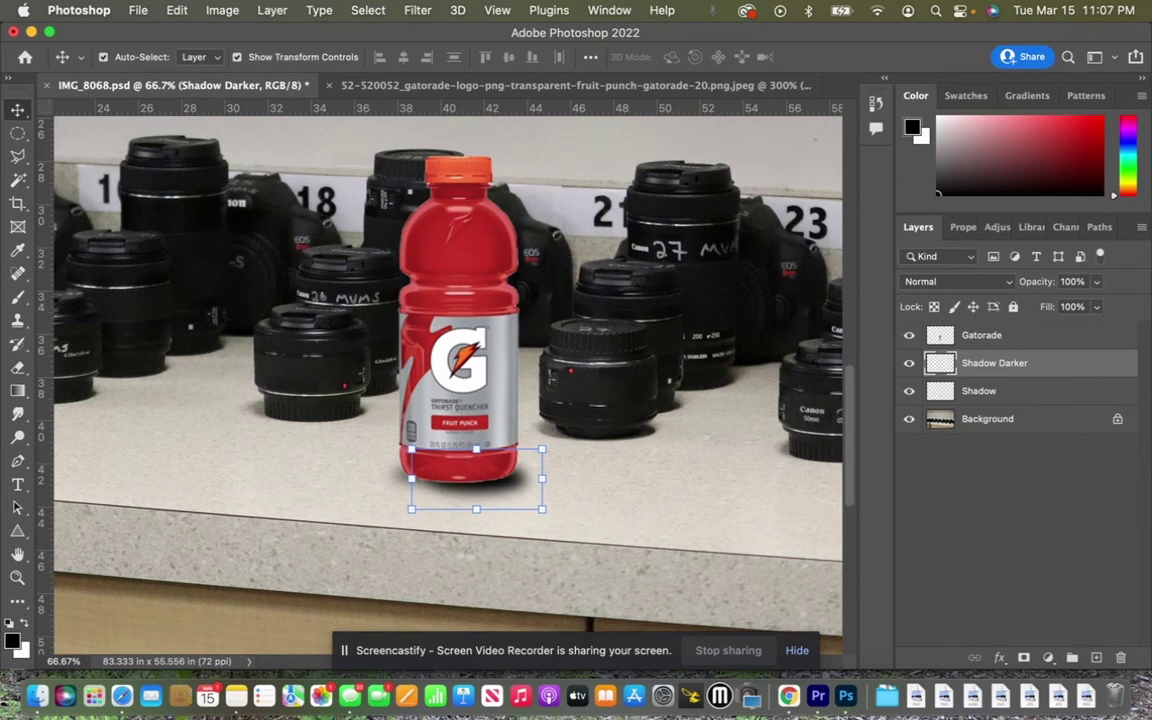
pyautogui.press('Up')
pyautogui.press('Up')
pyautogui.press('Up')
pyautogui.press('Up')
pyautogui.press('Up')
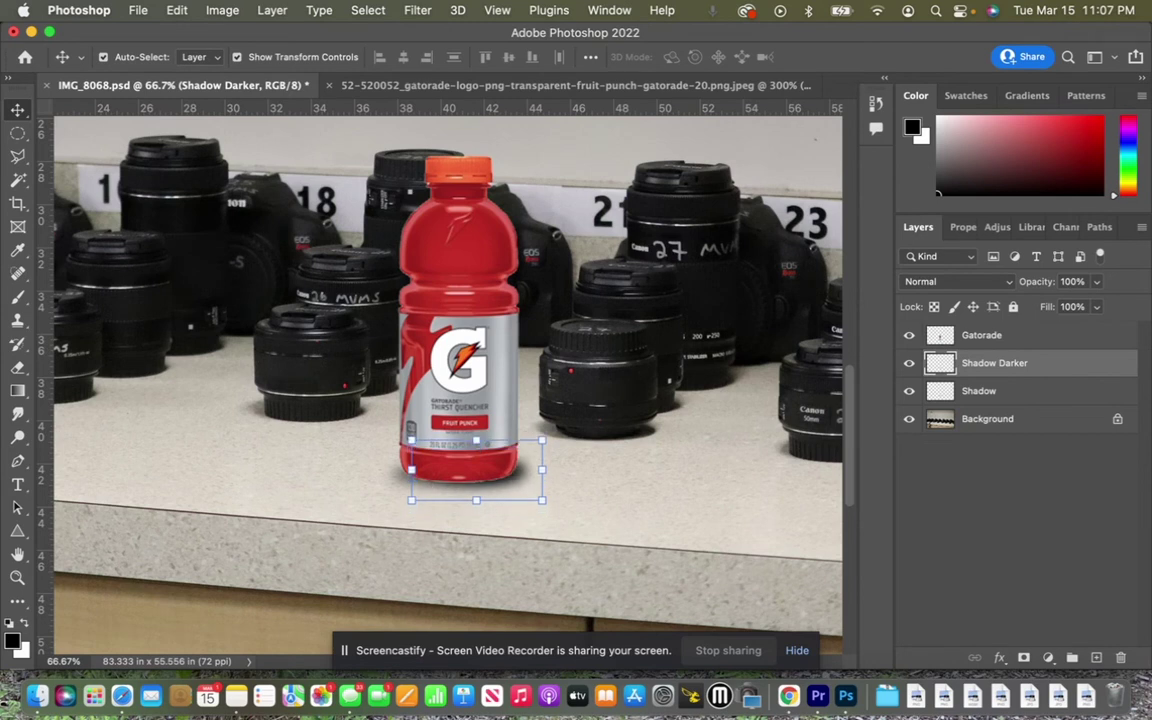
pyautogui.press('Up')
pyautogui.press('Up')
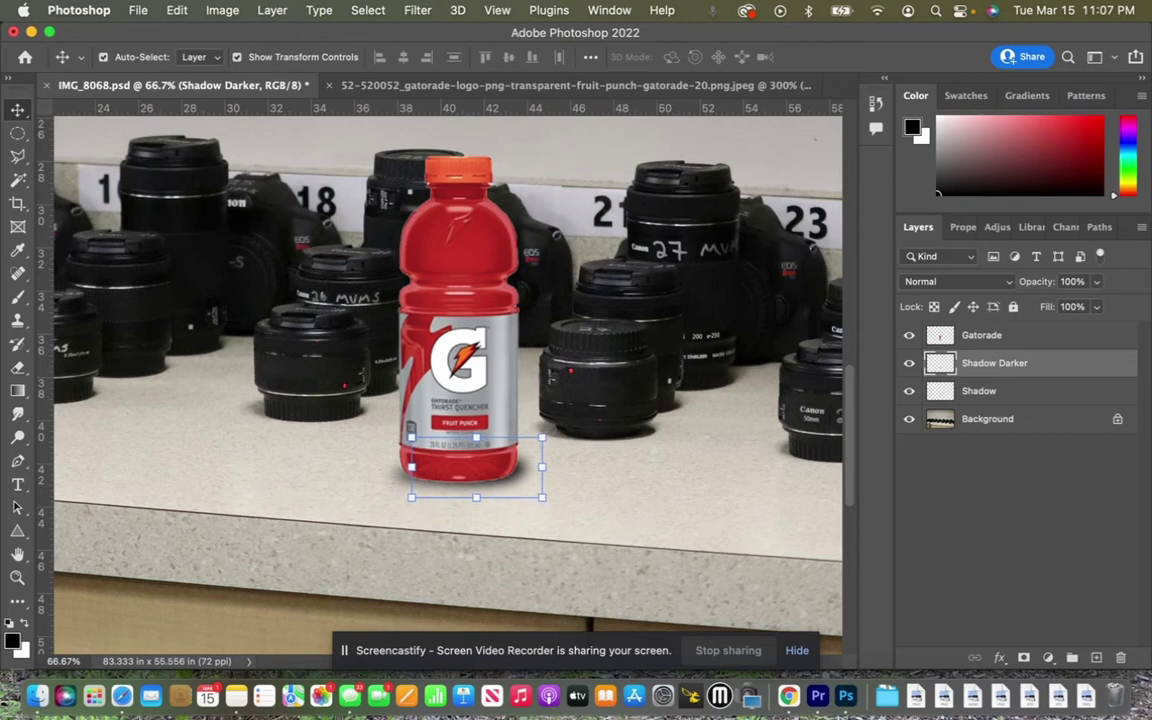
pyautogui.click(718, 490)
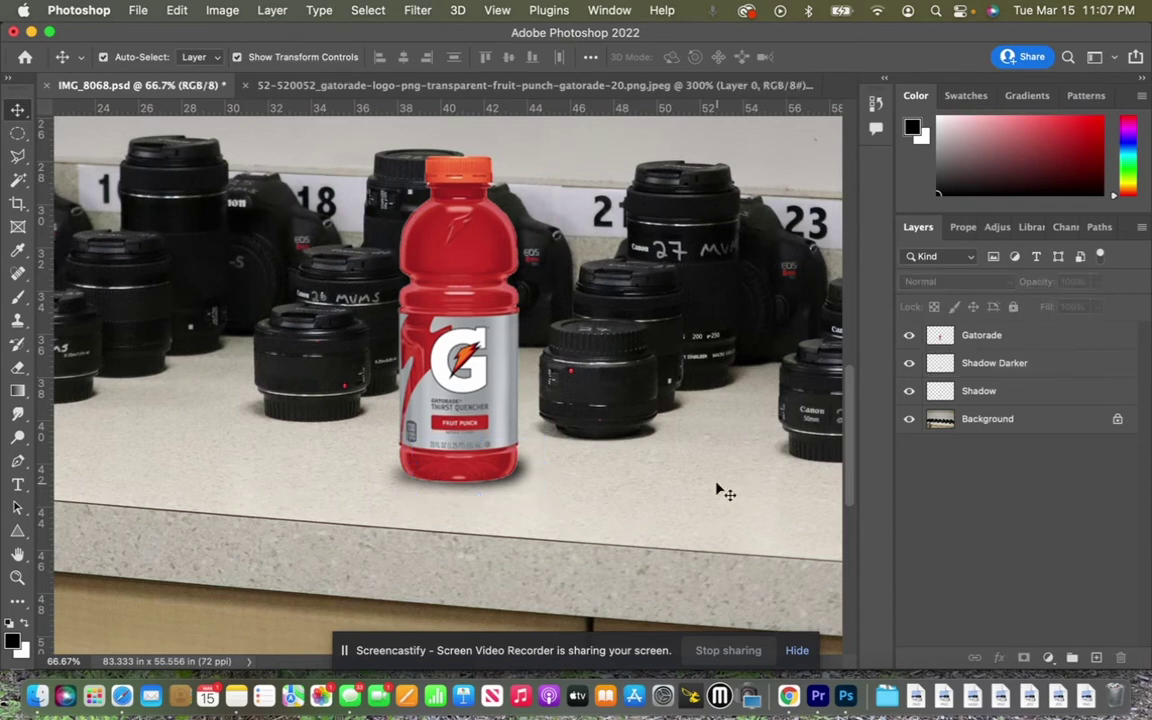
# Step: Zoom to fit and group the Gatorade, Shadow Darker and Shadow layers together
pyautogui.press('super+0')
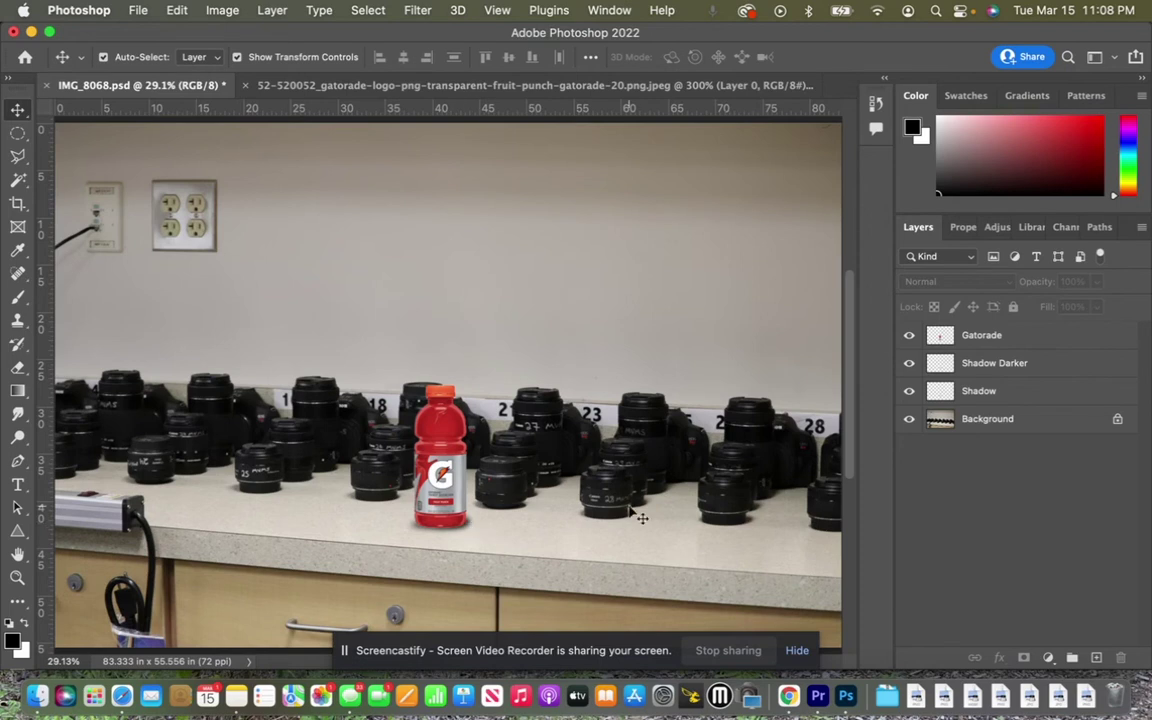
pyautogui.click(1010, 401)
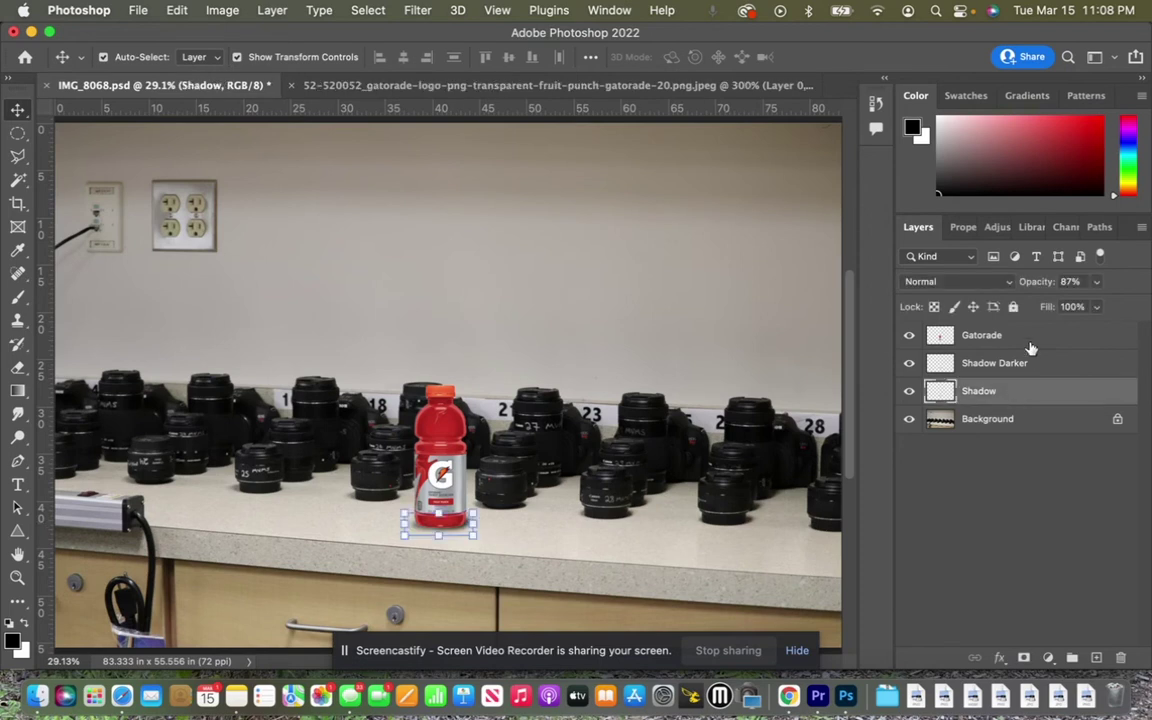
pyautogui.keyDown('shift'); pyautogui.click(1030, 340); pyautogui.keyUp('shift')
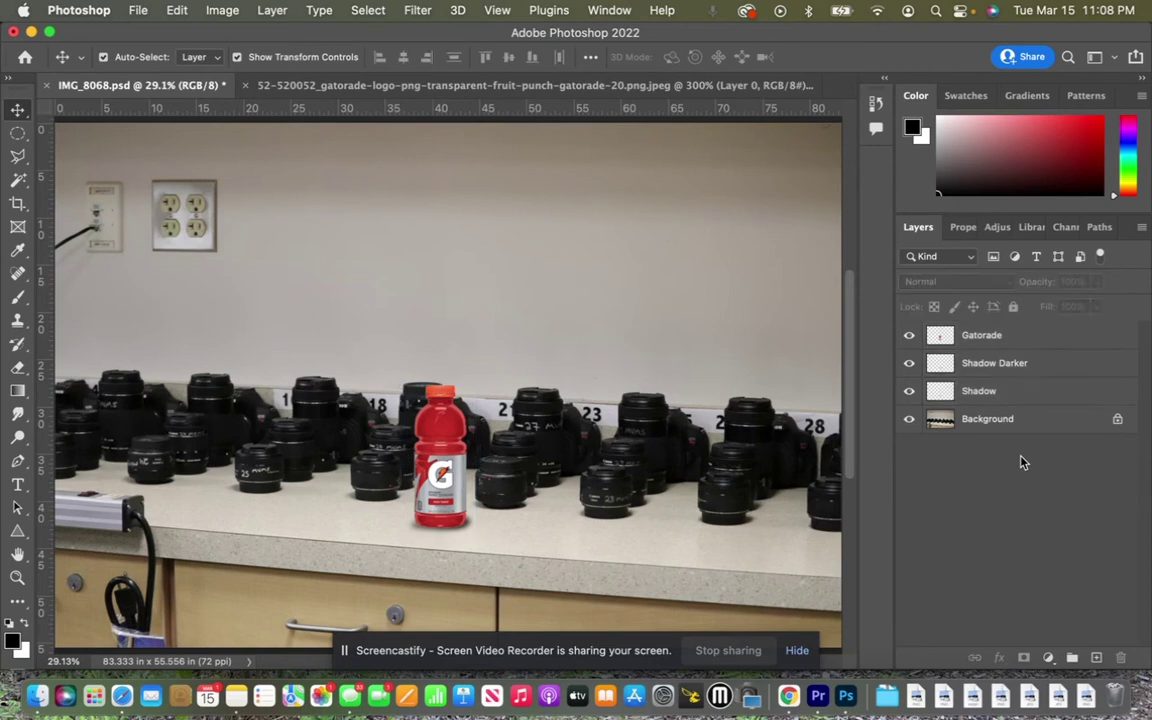
pyautogui.click(1018, 337)
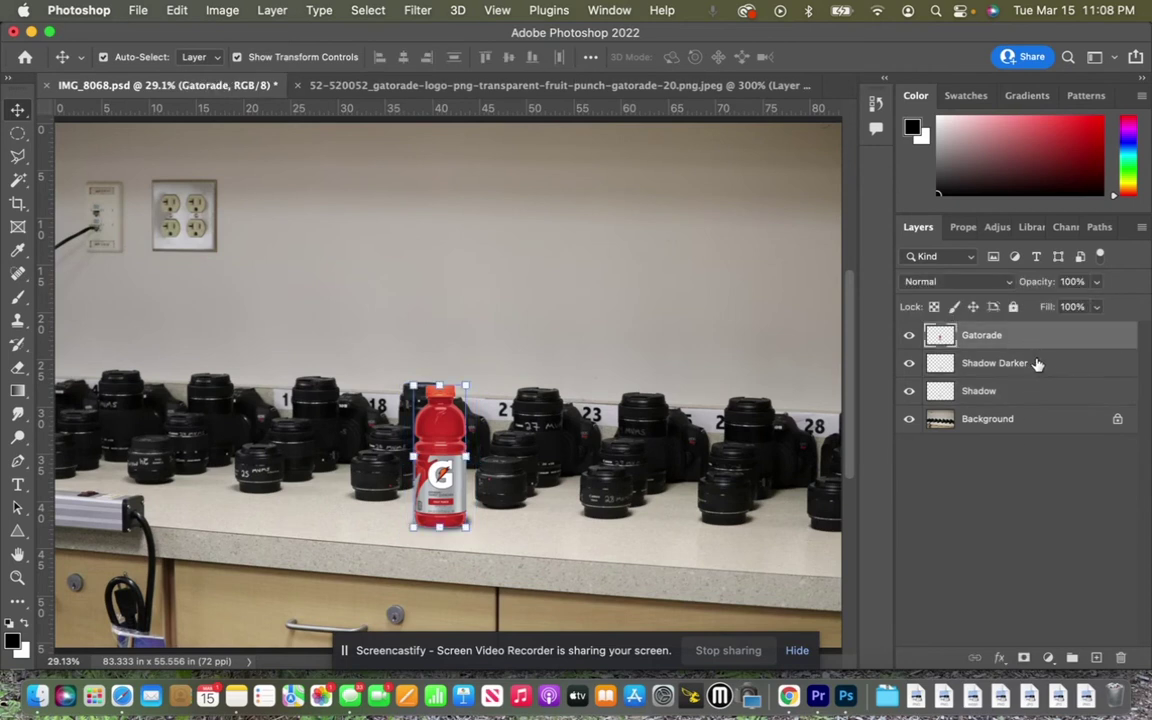
pyautogui.keyDown('shift'); pyautogui.click(1040, 404); pyautogui.keyUp('shift')
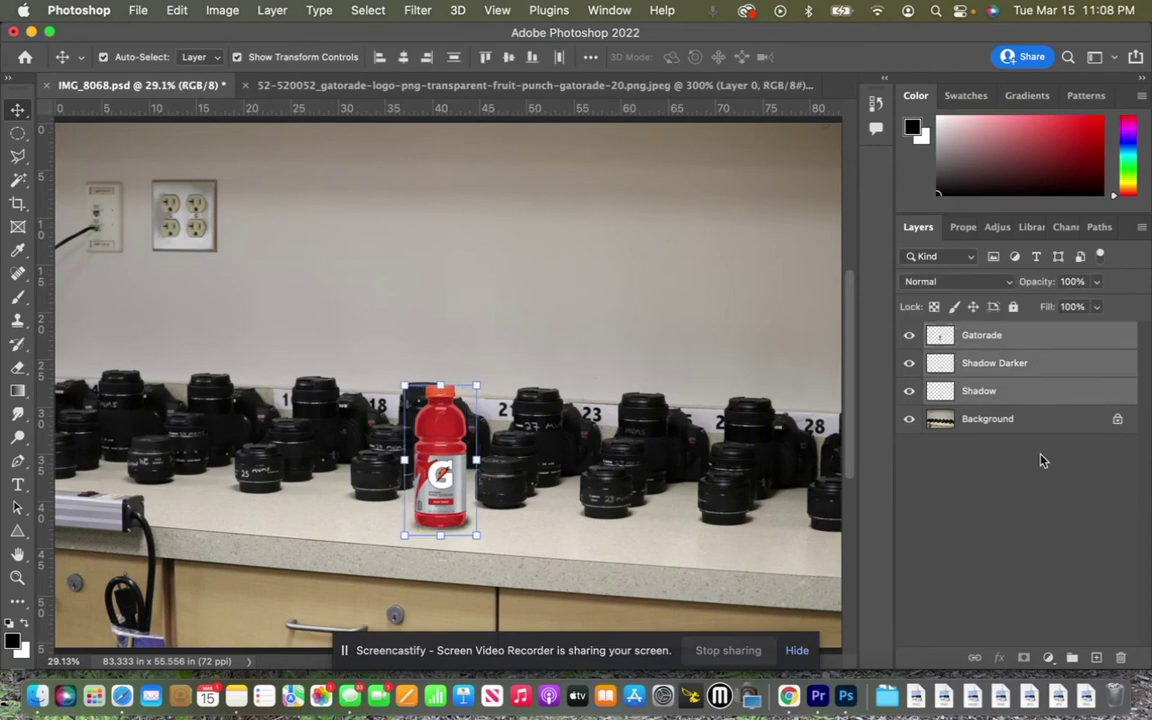
pyautogui.click(1041, 463)
pyautogui.click(1026, 393)
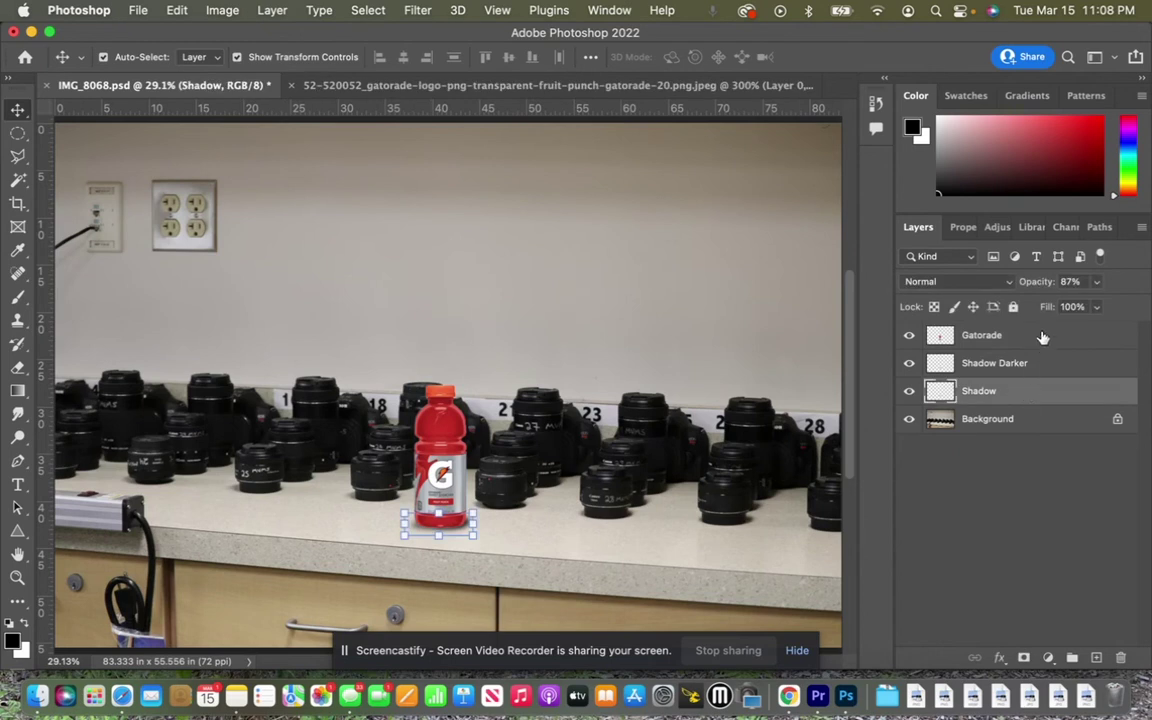
pyautogui.keyDown('shift'); pyautogui.click(1042, 336); pyautogui.keyUp('shift')
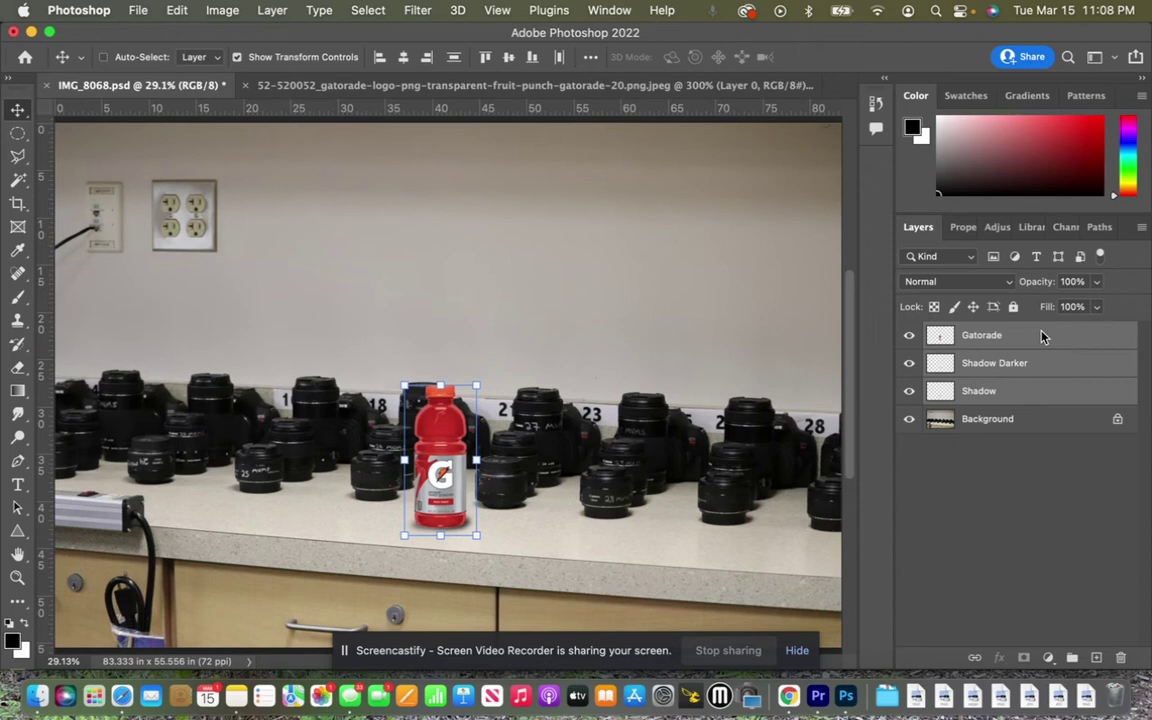
pyautogui.press('super+g')
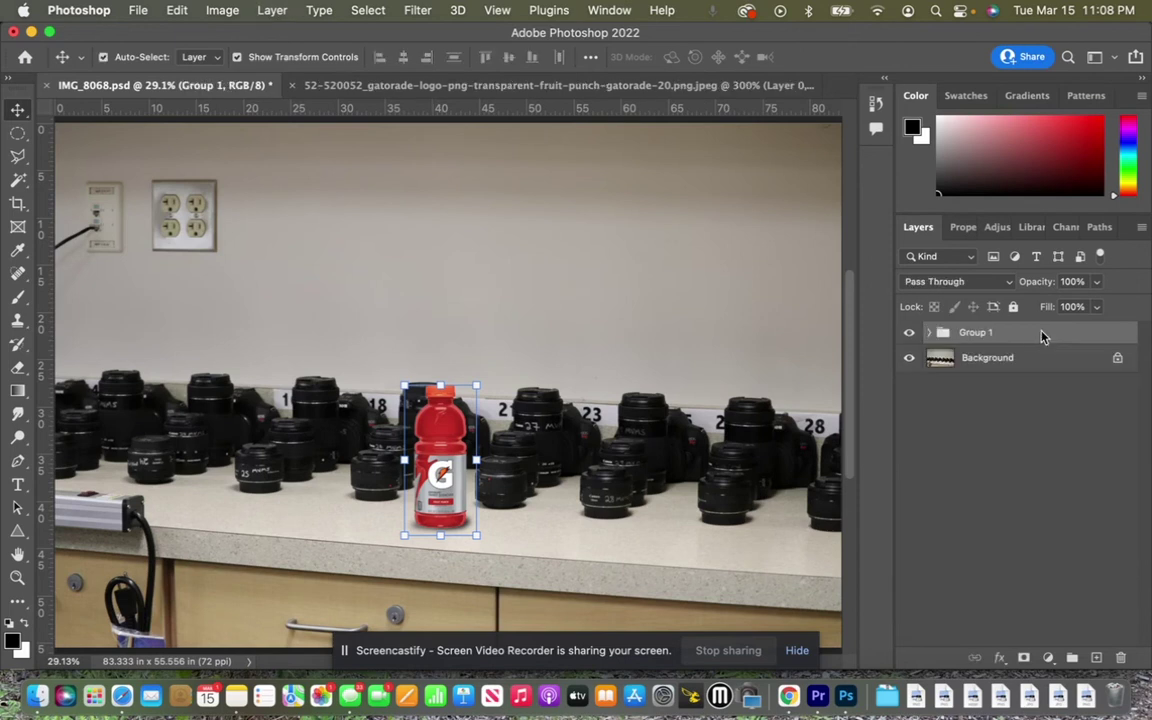
# Step: Rename the new group from Group 1 to Gatorade
pyautogui.doubleClick(970, 332)
pyautogui.write('Gatorade')
pyautogui.press('Return')
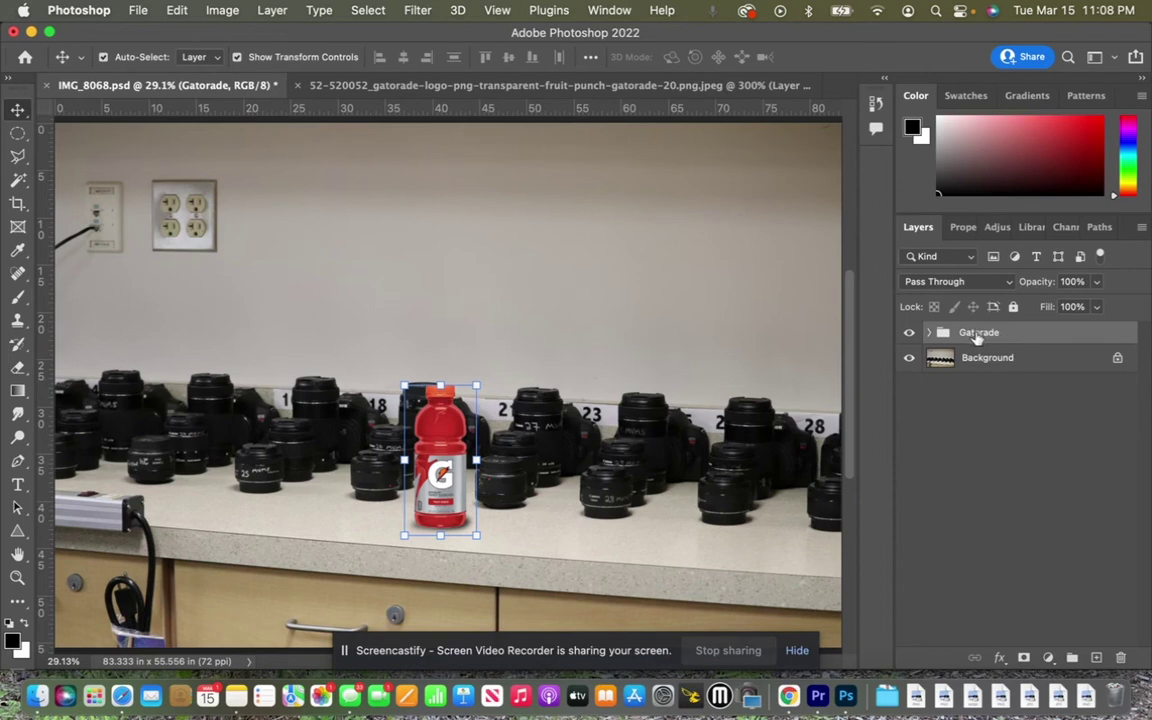
# Step: Duplicate the Gatorade group as Gatorade copy
pyautogui.rightClick(1035, 341)
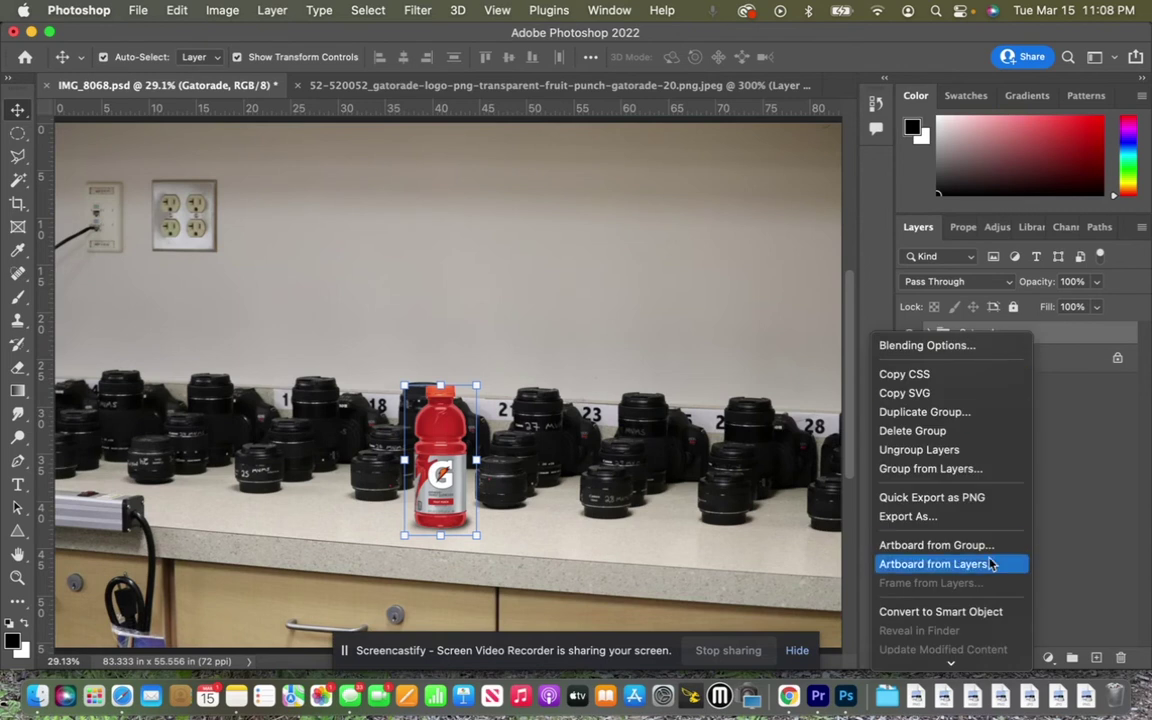
pyautogui.click(956, 420)
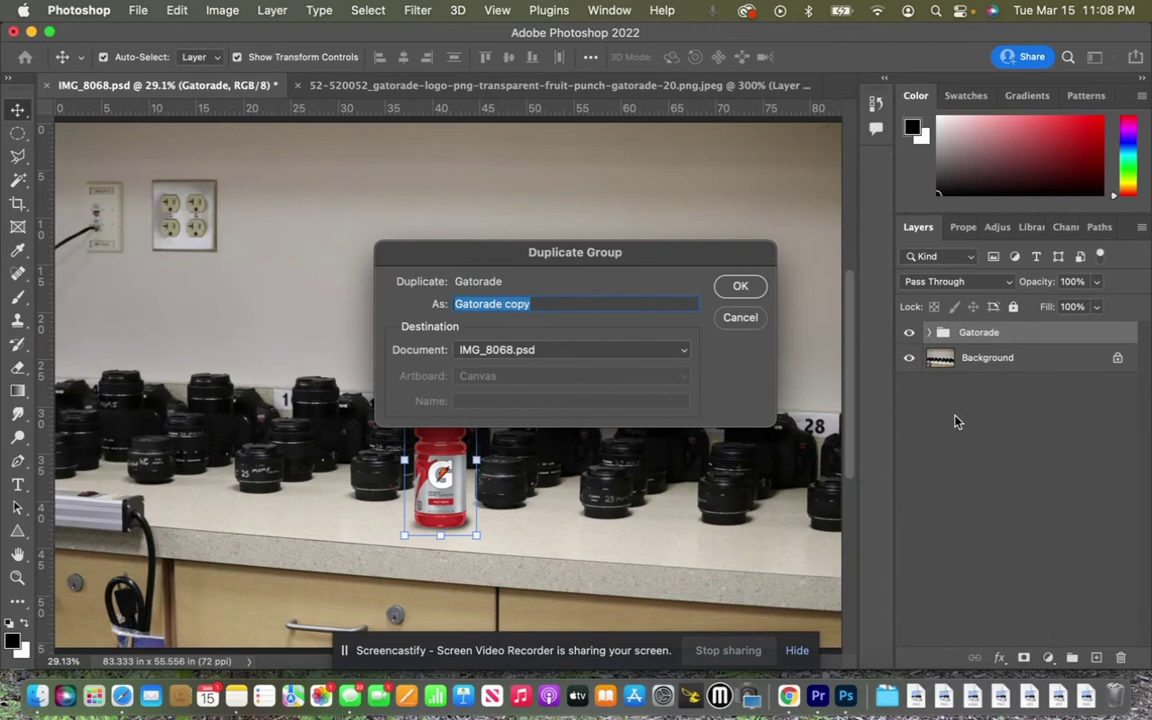
pyautogui.press('Return')
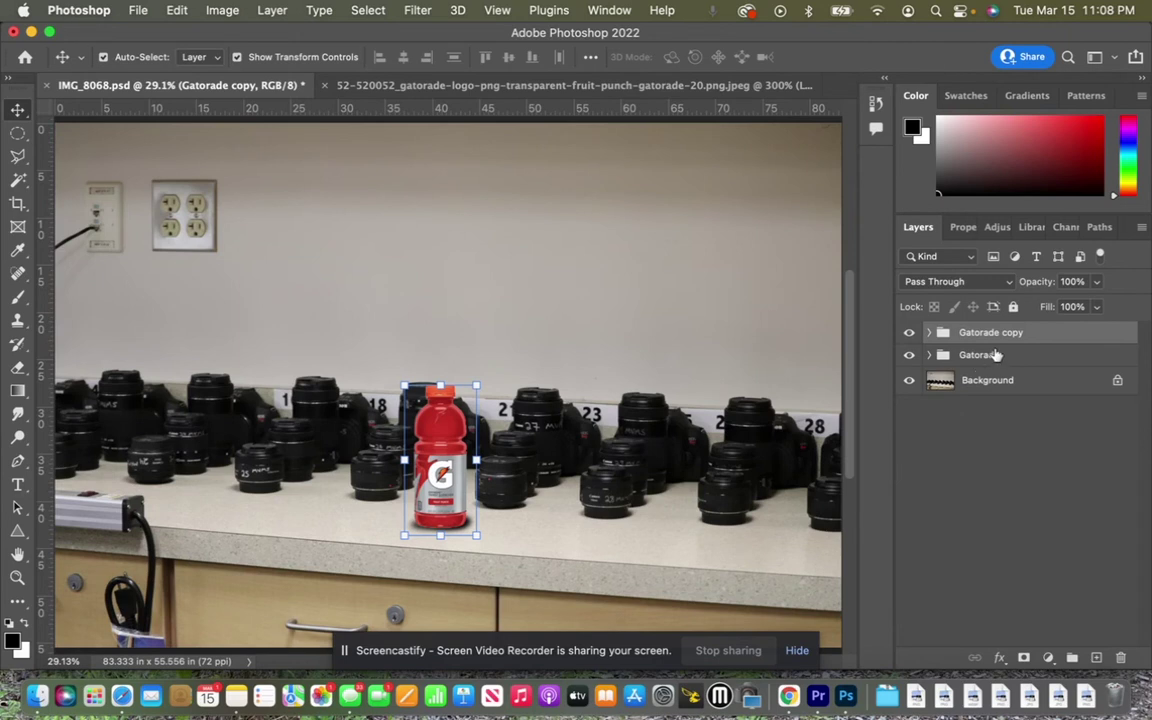
# Step: Merge the Gatorade copy group into a single layer
pyautogui.rightClick(1052, 333)
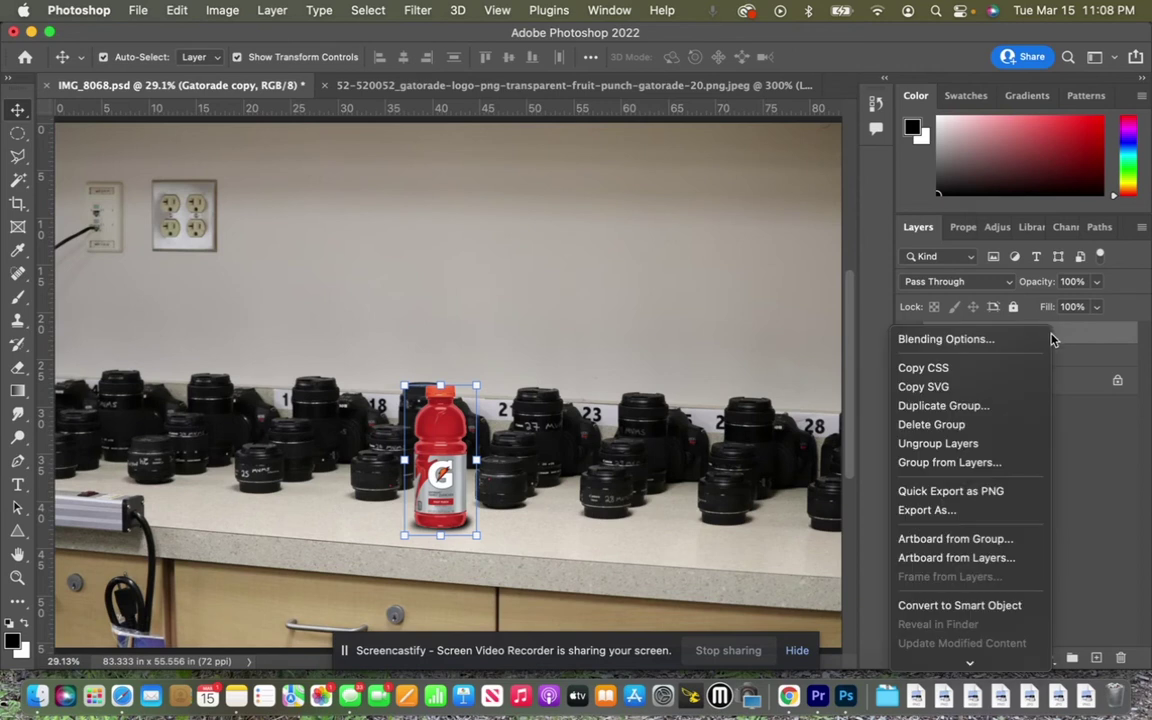
pyautogui.scroll(-5, 998, 510)
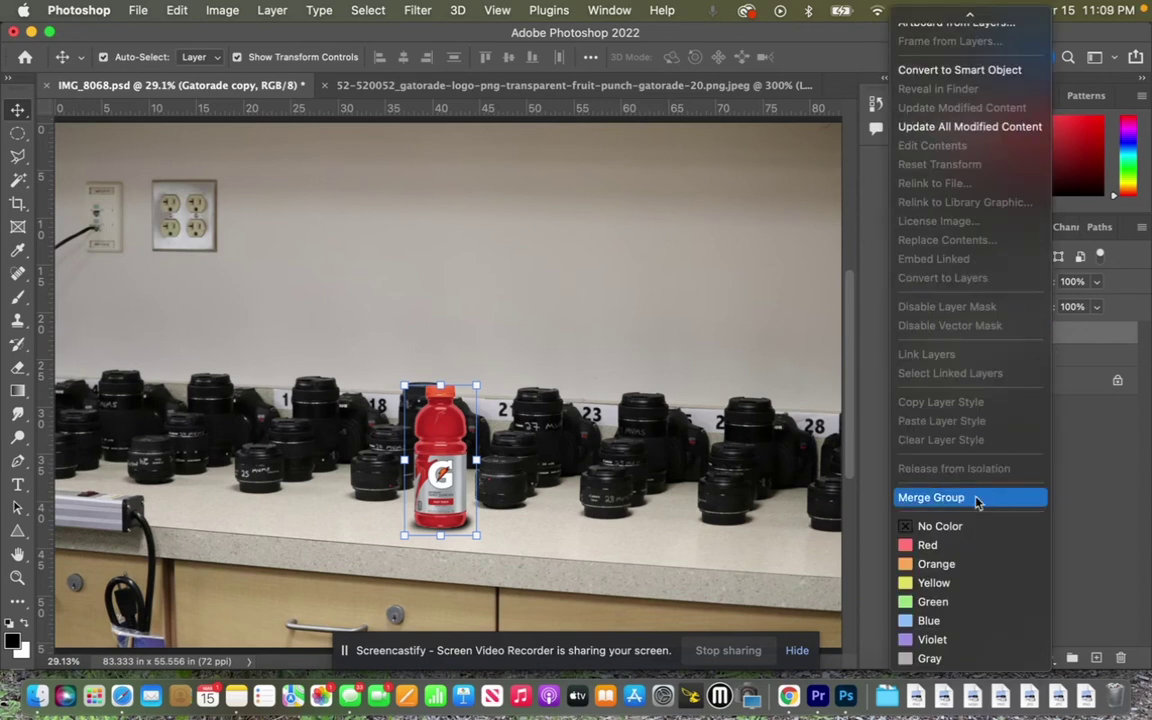
pyautogui.click(978, 500)
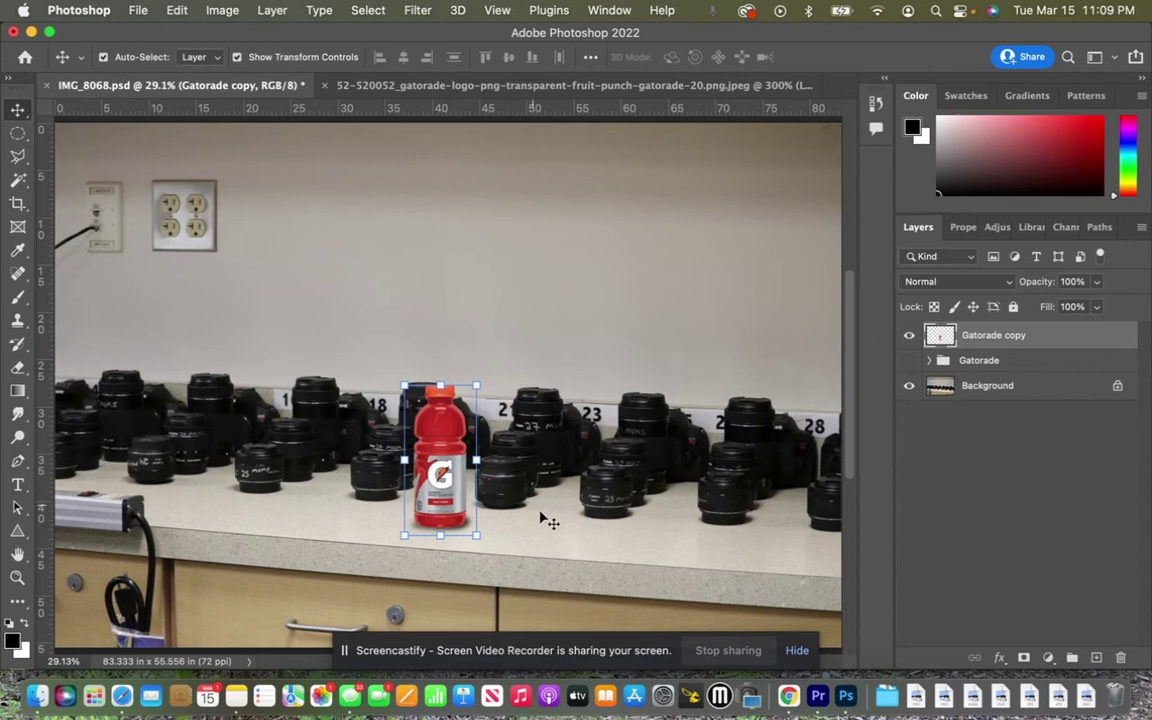
# Step: Slide the merged Gatorade copy bottle right along the counter, then hide it
pyautogui.click(560, 540)
pyautogui.moveTo(437, 483); pyautogui.dragTo(522, 433)
pyautogui.click(908, 335)
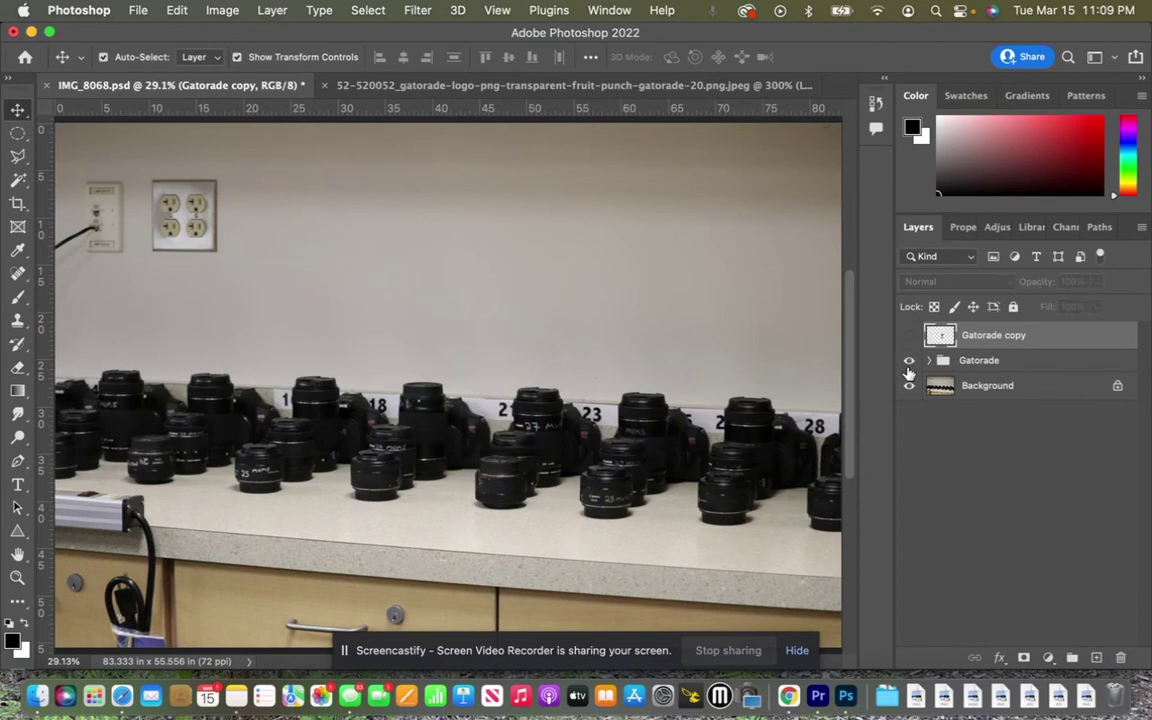
# Step: Show and expand the Gatorade group, moving the bottle and Shadow Darker layers
pyautogui.click(908, 360)
pyautogui.click(971, 362)
pyautogui.click(928, 362)
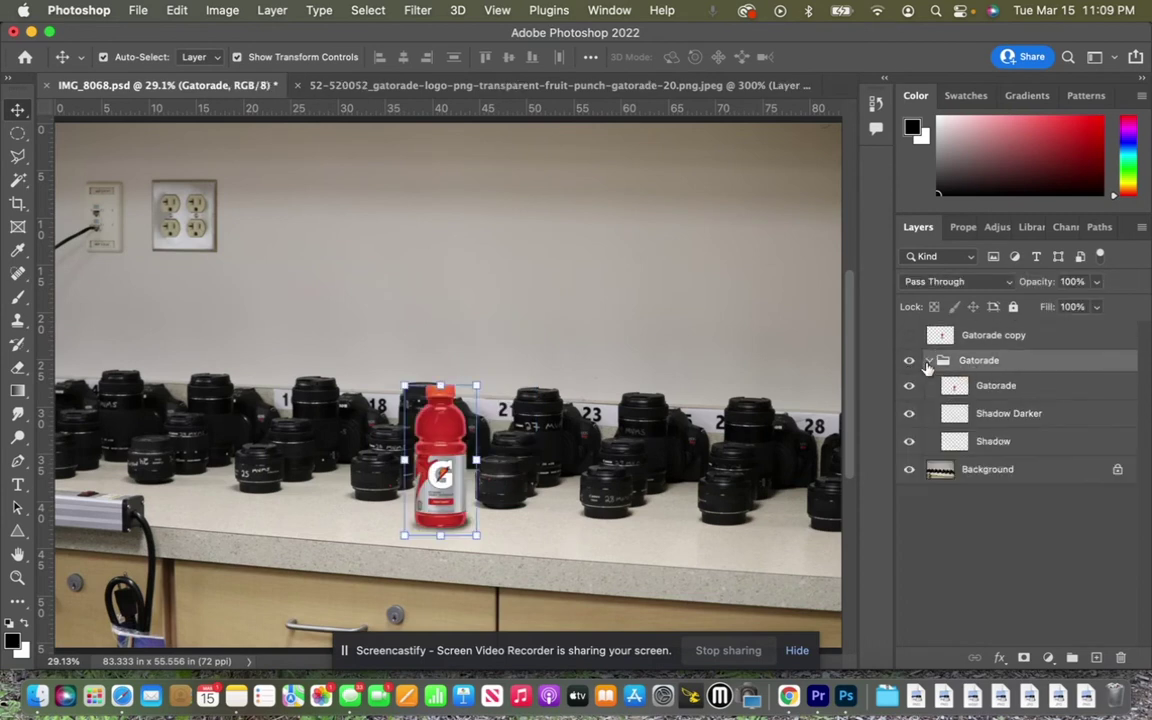
pyautogui.moveTo(452, 453); pyautogui.dragTo(489, 403)
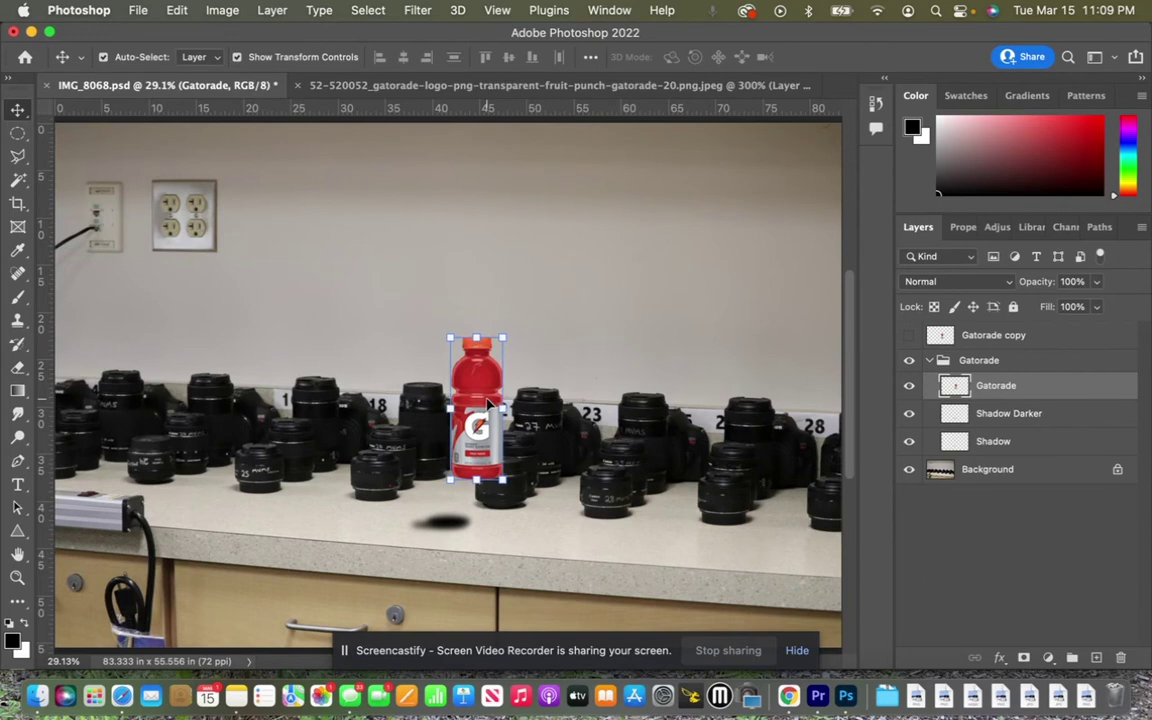
pyautogui.click(1012, 413)
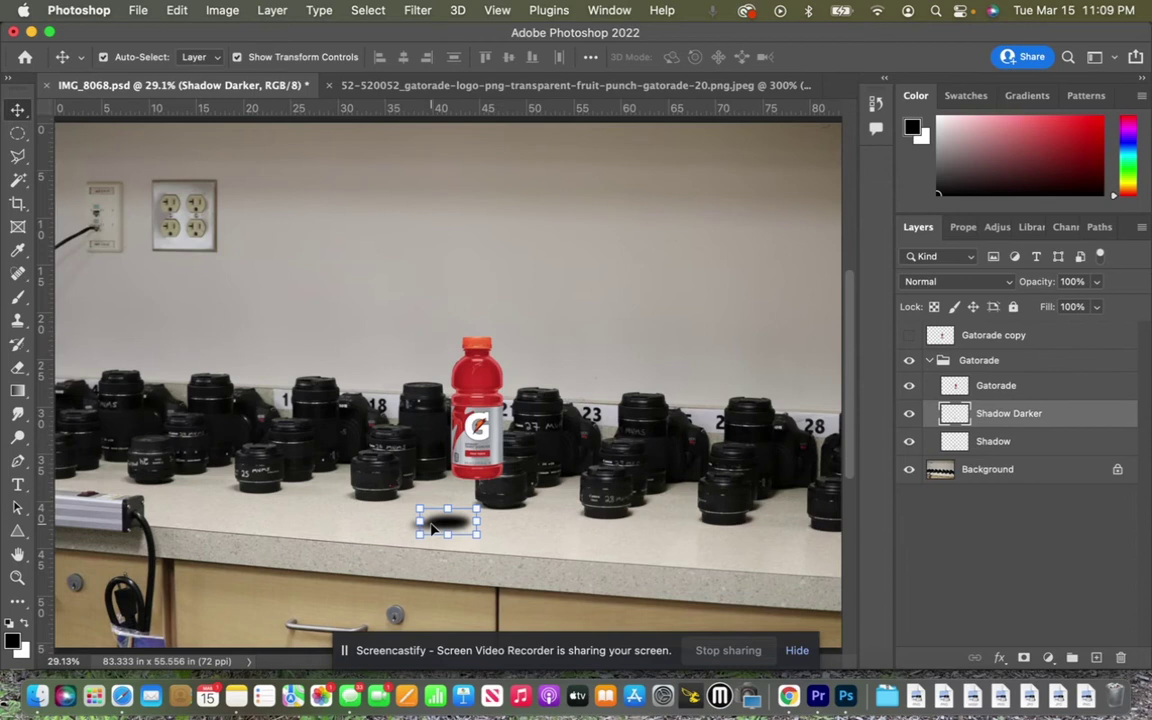
pyautogui.moveTo(445, 525); pyautogui.dragTo(493, 530)
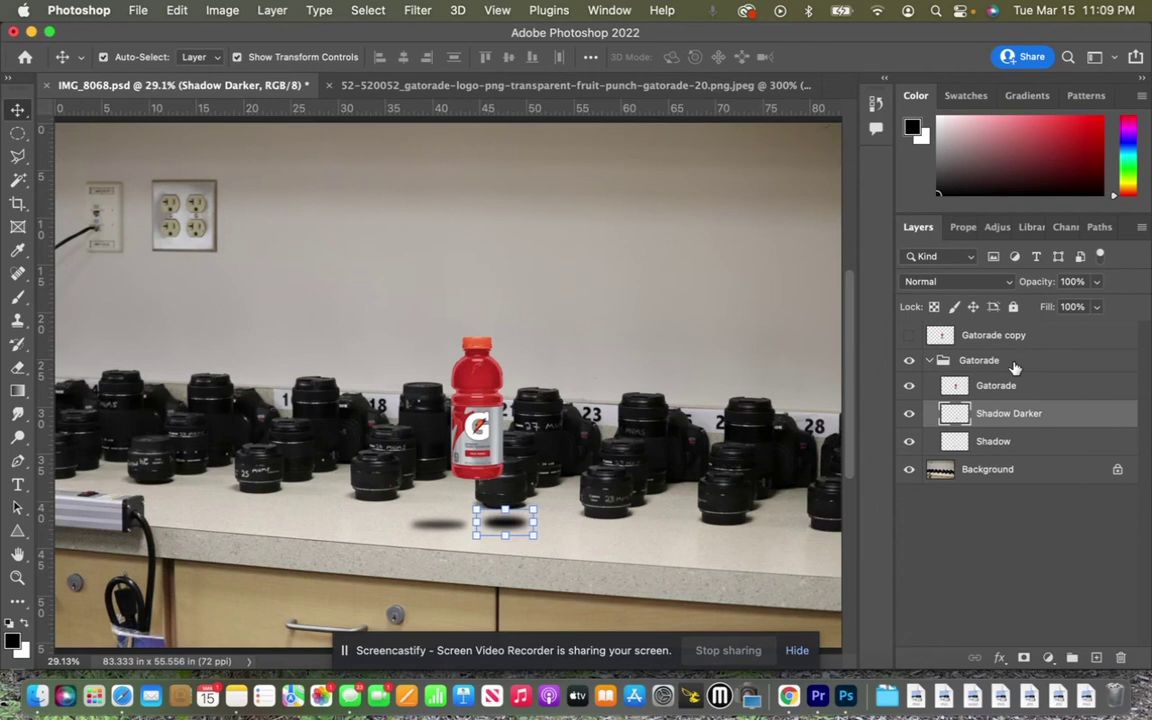
# Step: Undo the bottle move, drag all three group layers up onto the wall, and hide the group
pyautogui.click(1010, 386)
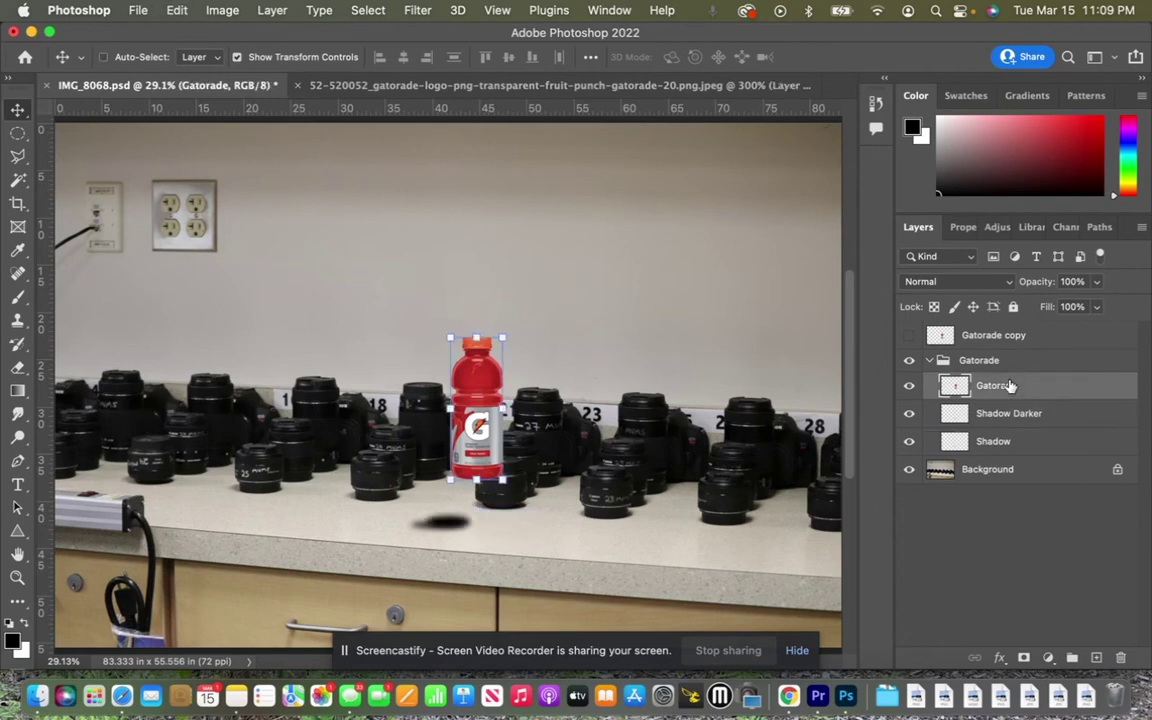
pyautogui.press('super+z')
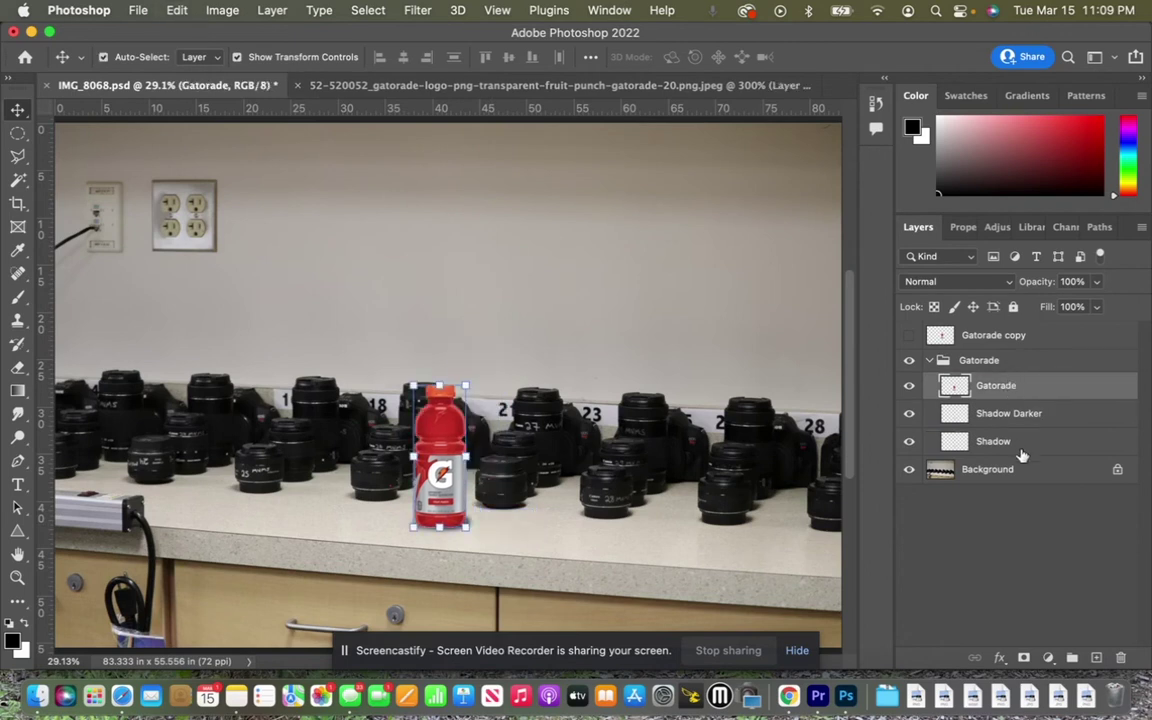
pyautogui.keyDown('shift'); pyautogui.click(1021, 452); pyautogui.keyUp('shift')
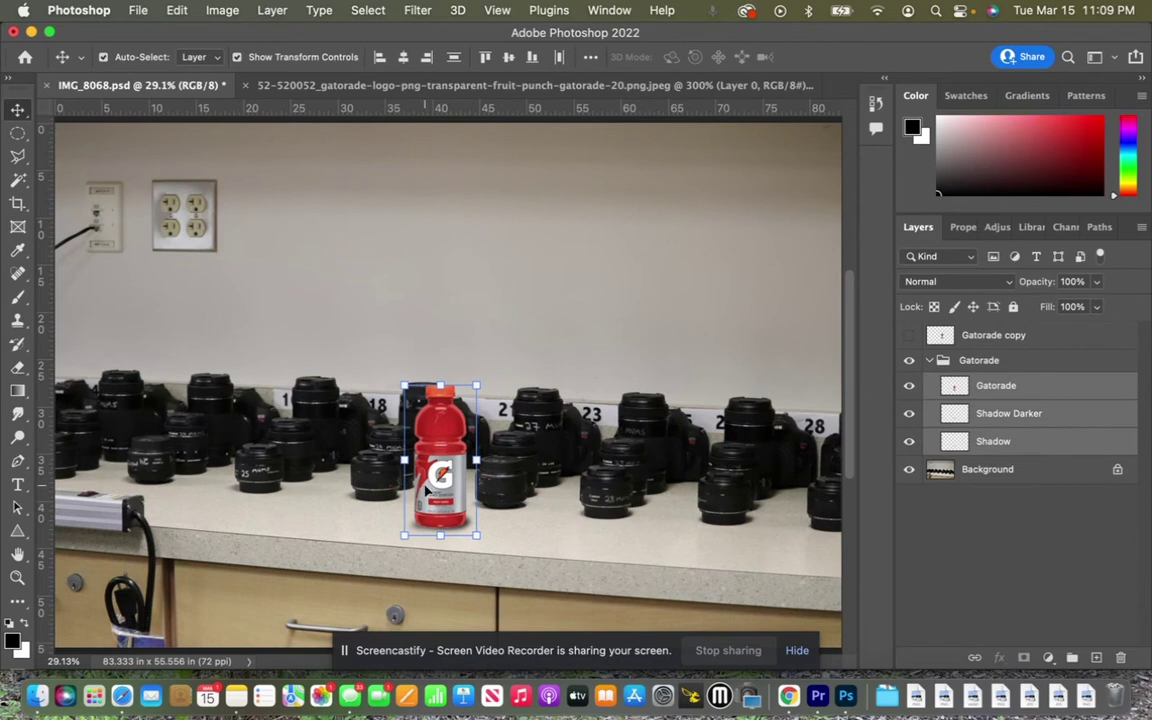
pyautogui.moveTo(427, 490); pyautogui.dragTo(484, 293)
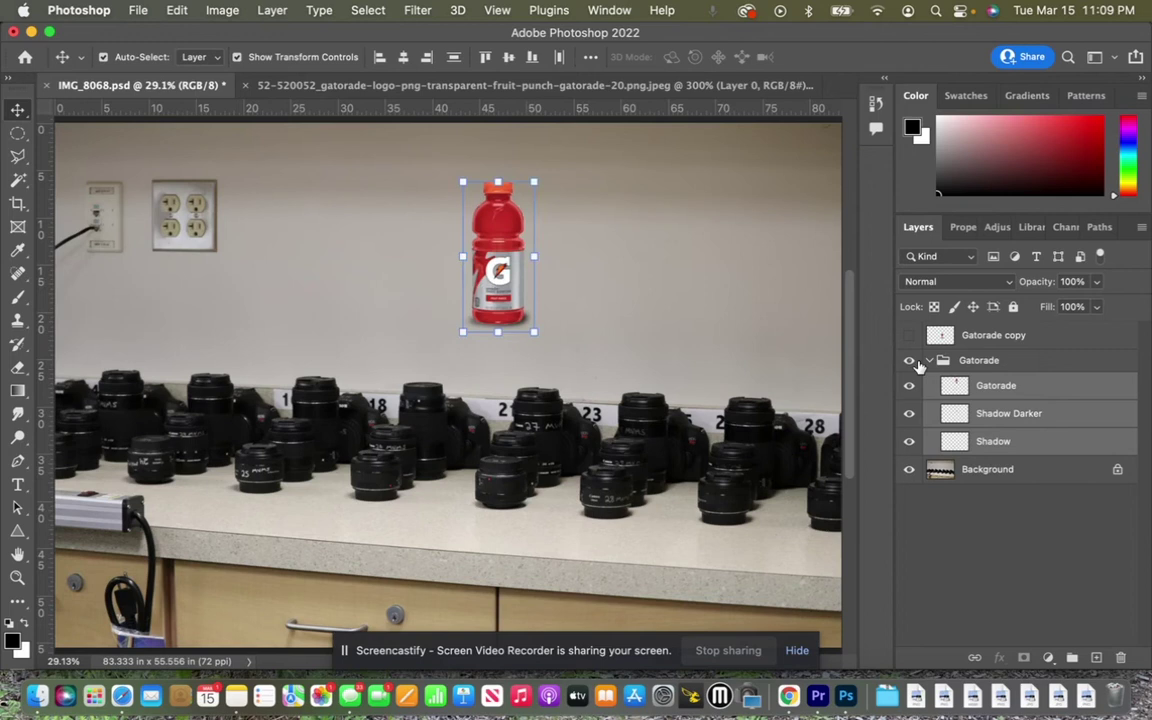
pyautogui.click(910, 361)
# Step: Show the Gatorade copy bottle and slide it left among the lenses
pyautogui.click(908, 336)
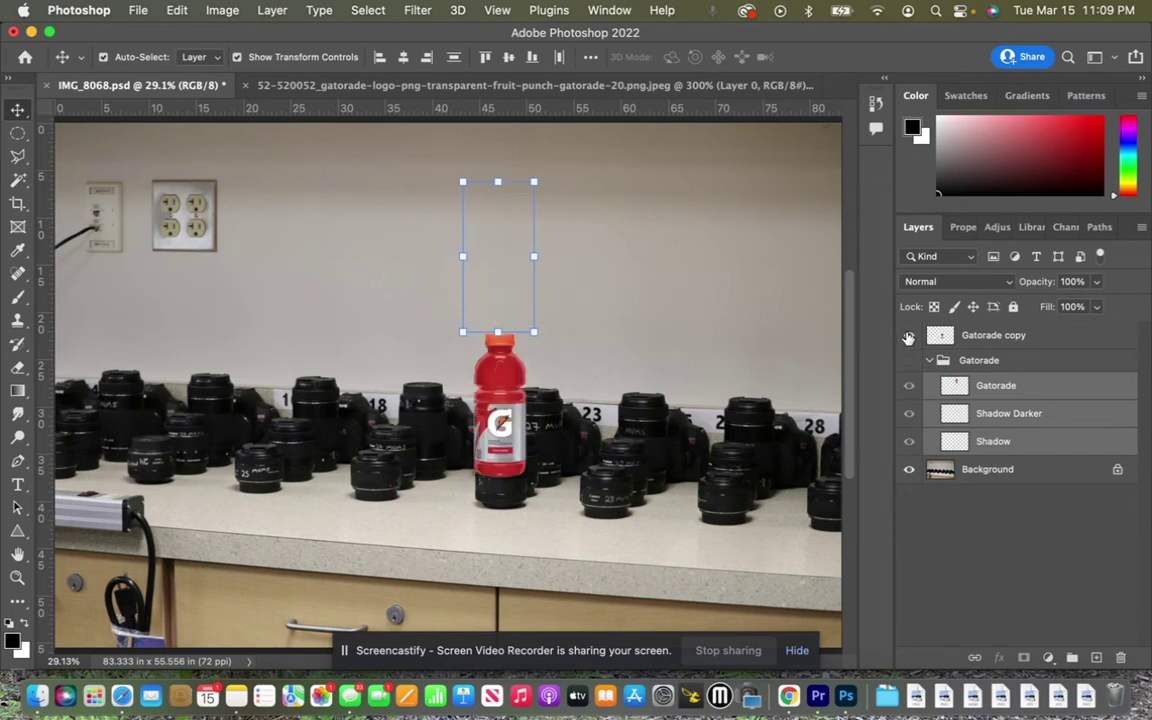
pyautogui.click(663, 386)
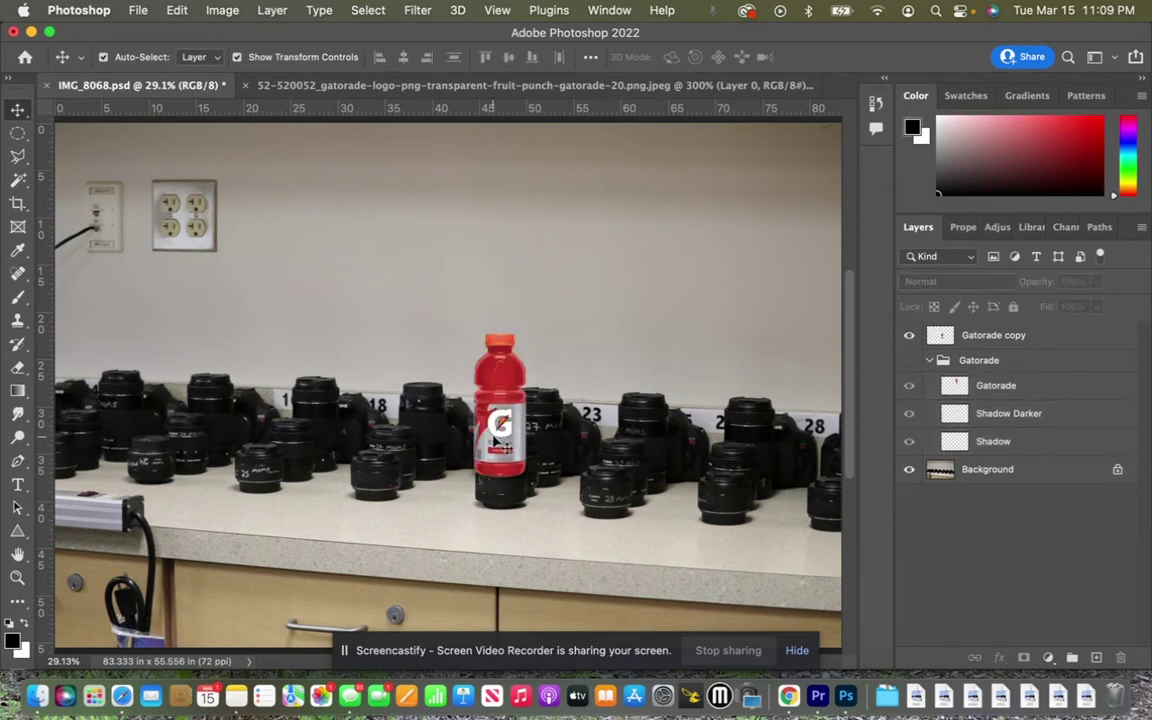
pyautogui.moveTo(495, 441); pyautogui.dragTo(537, 449)
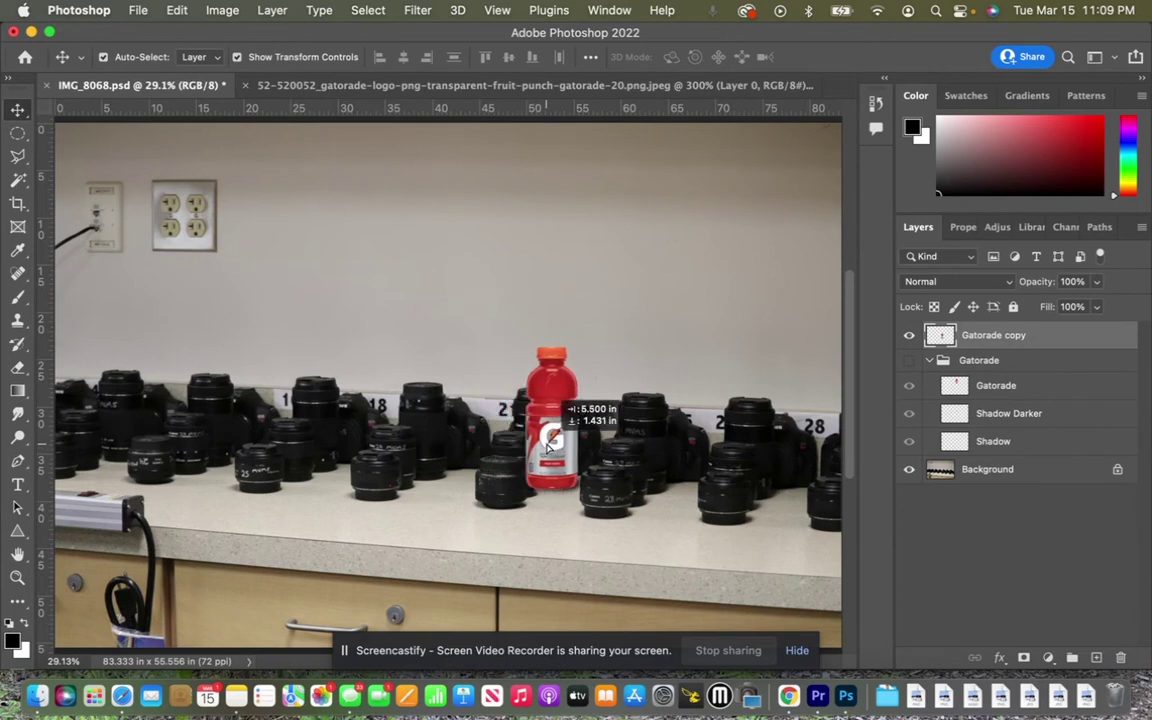
pyautogui.moveTo(548, 447); pyautogui.dragTo(474, 447)
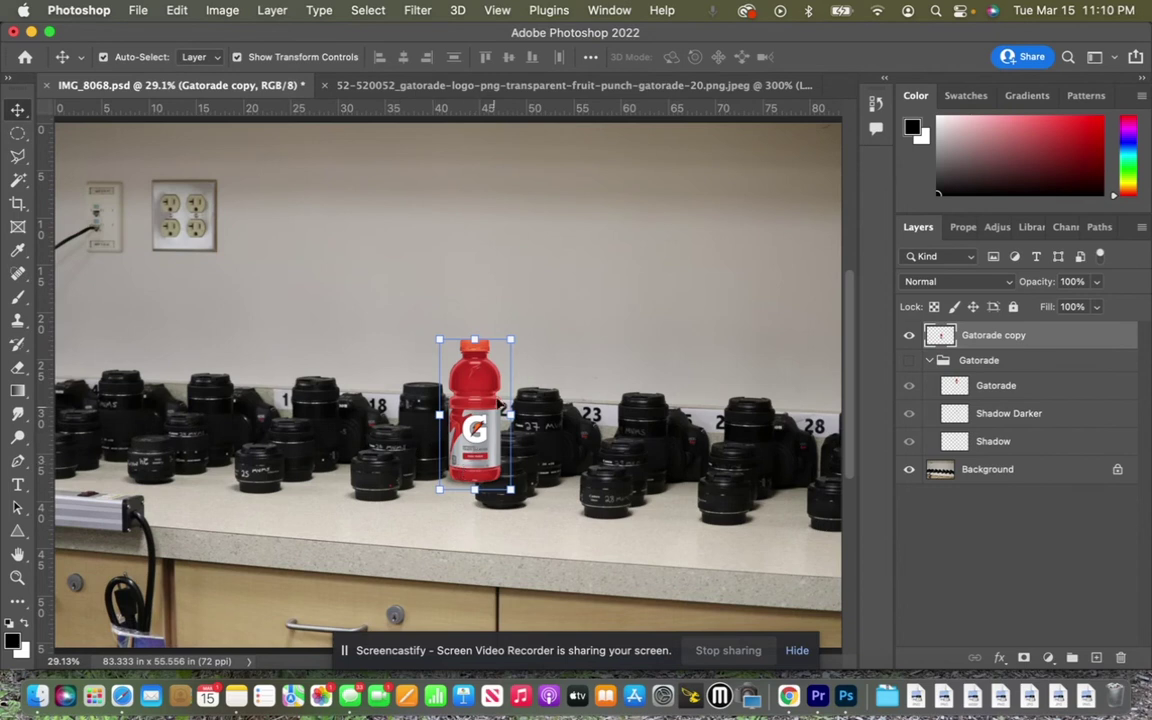
# Step: Scale the Gatorade copy bottle down to about 94%
pyautogui.click(514, 334)
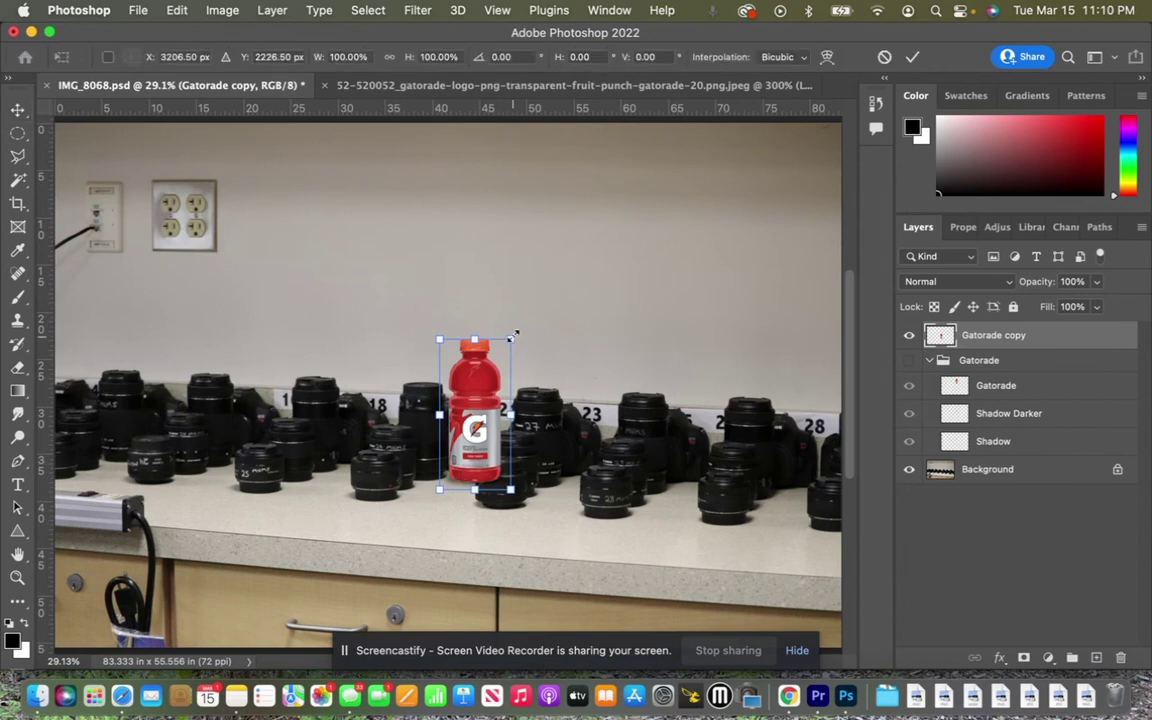
pyautogui.moveTo(513, 340); pyautogui.dragTo(508, 347)
pyautogui.press('Return')
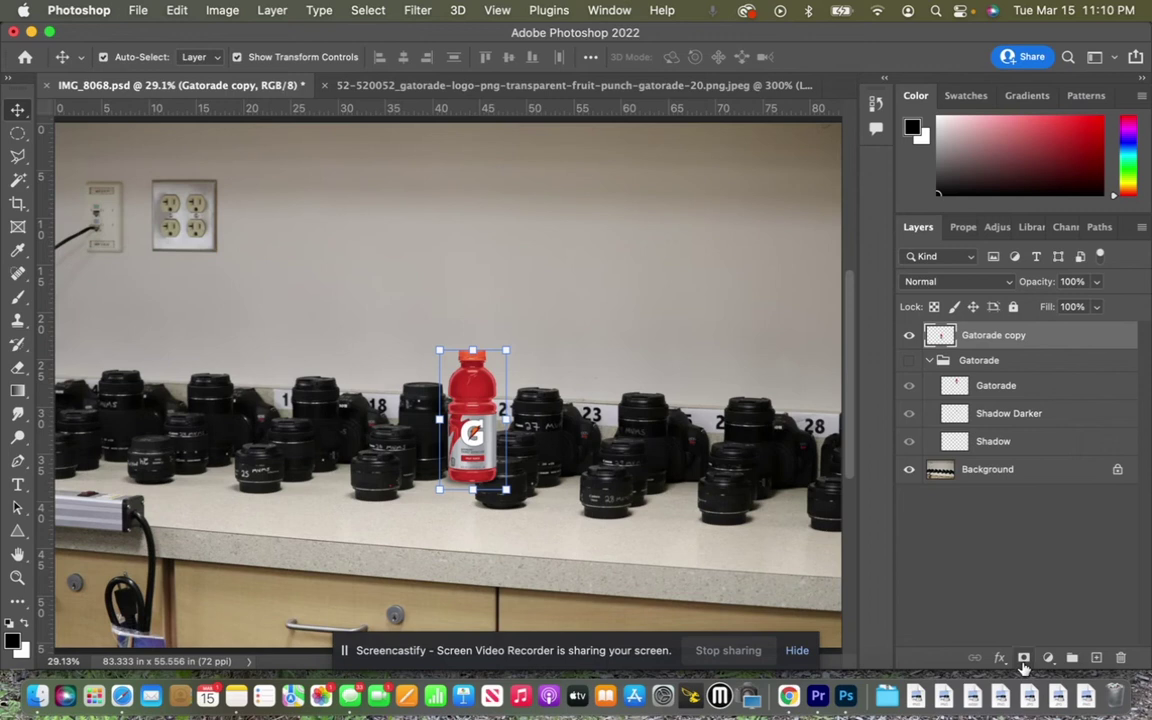
# Step: Add a layer mask to the Gatorade copy layer and delete the extra vector mask
pyautogui.click(1024, 658)
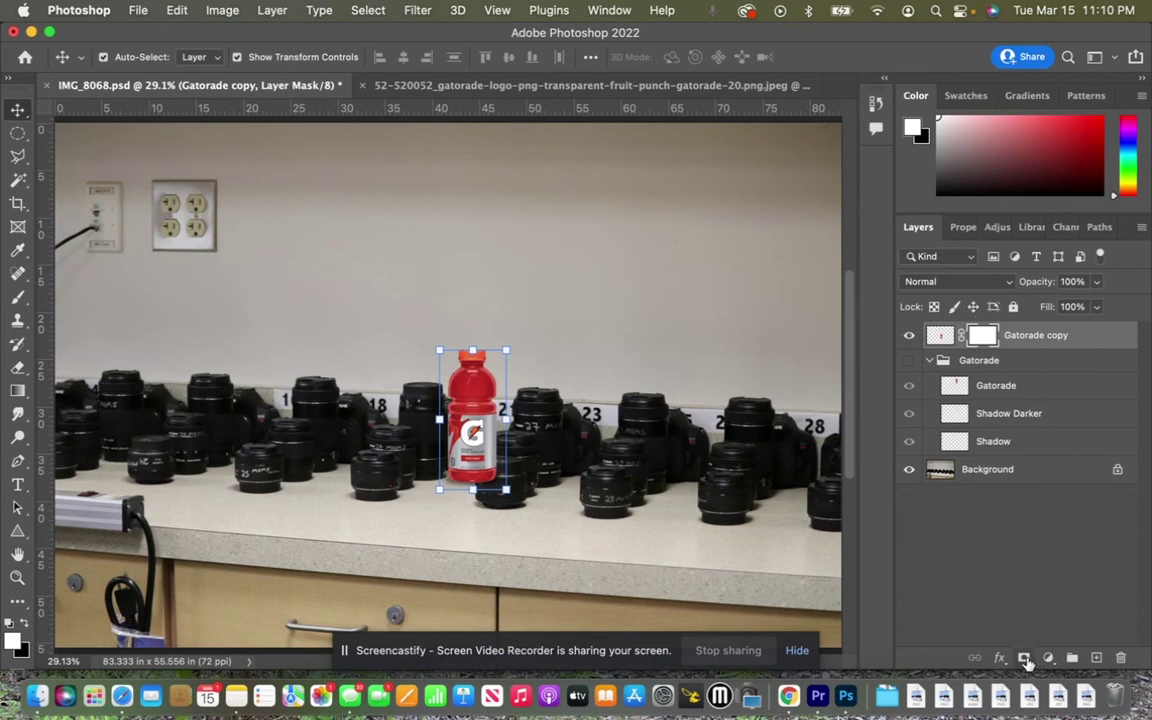
pyautogui.click(1024, 658)
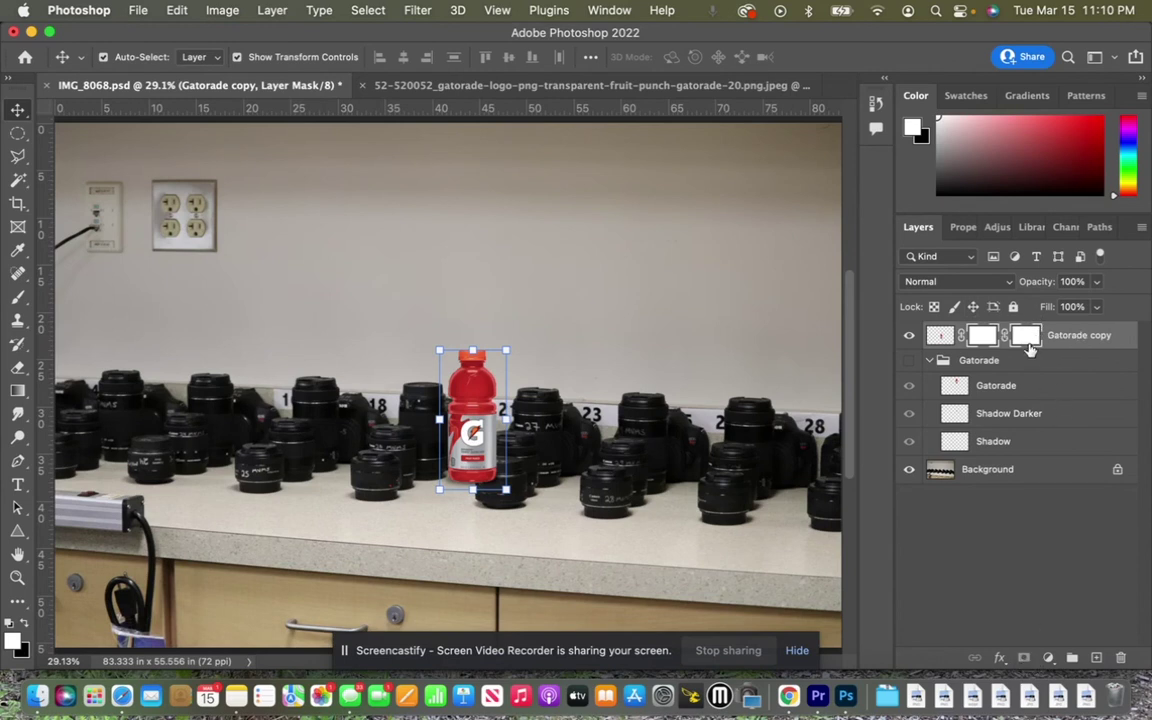
pyautogui.moveTo(1030, 340); pyautogui.dragTo(1121, 658)
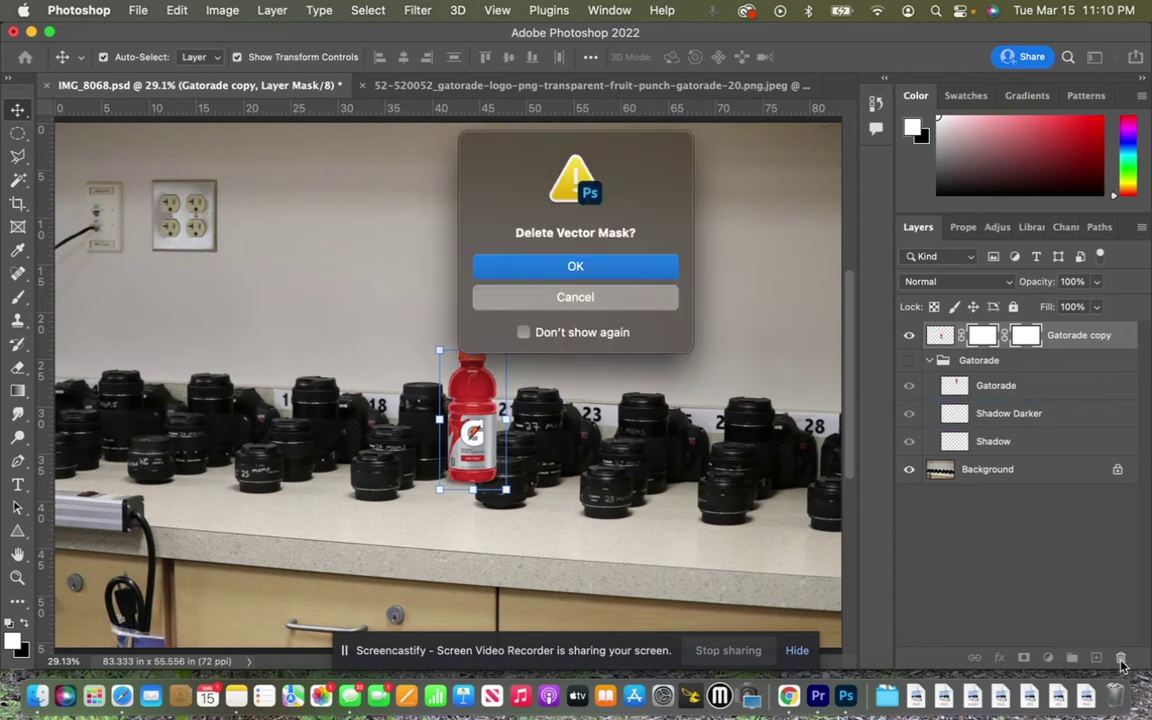
pyautogui.press('Return')
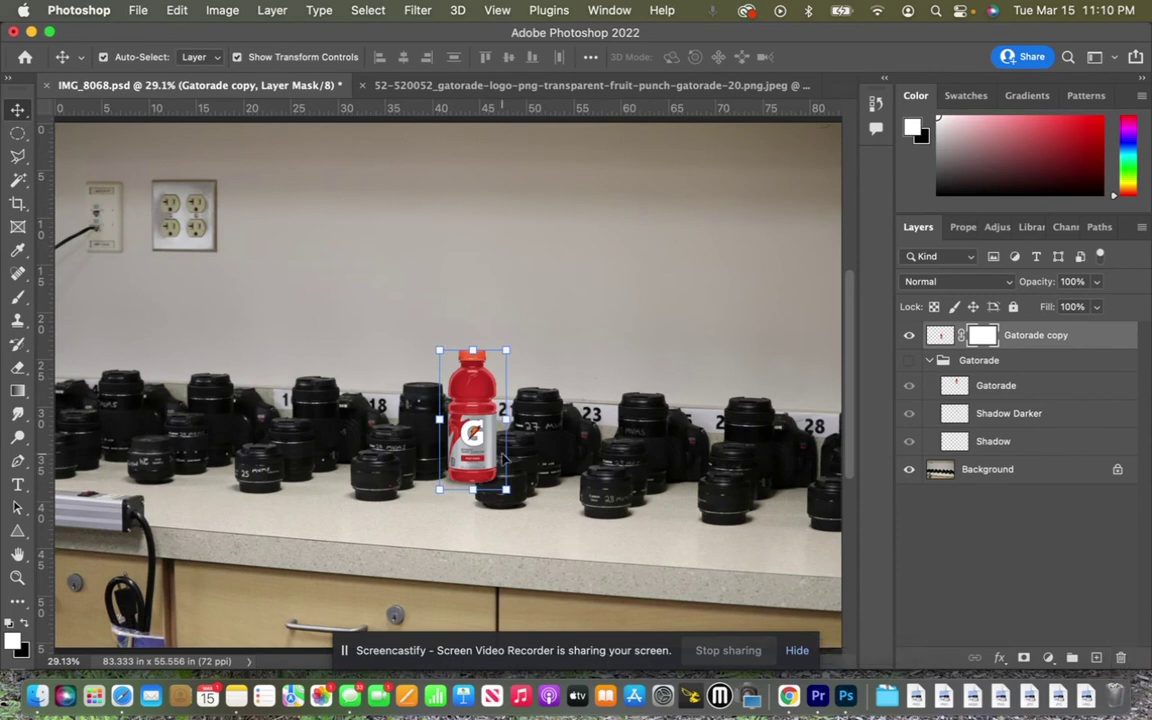
pyautogui.press('b')
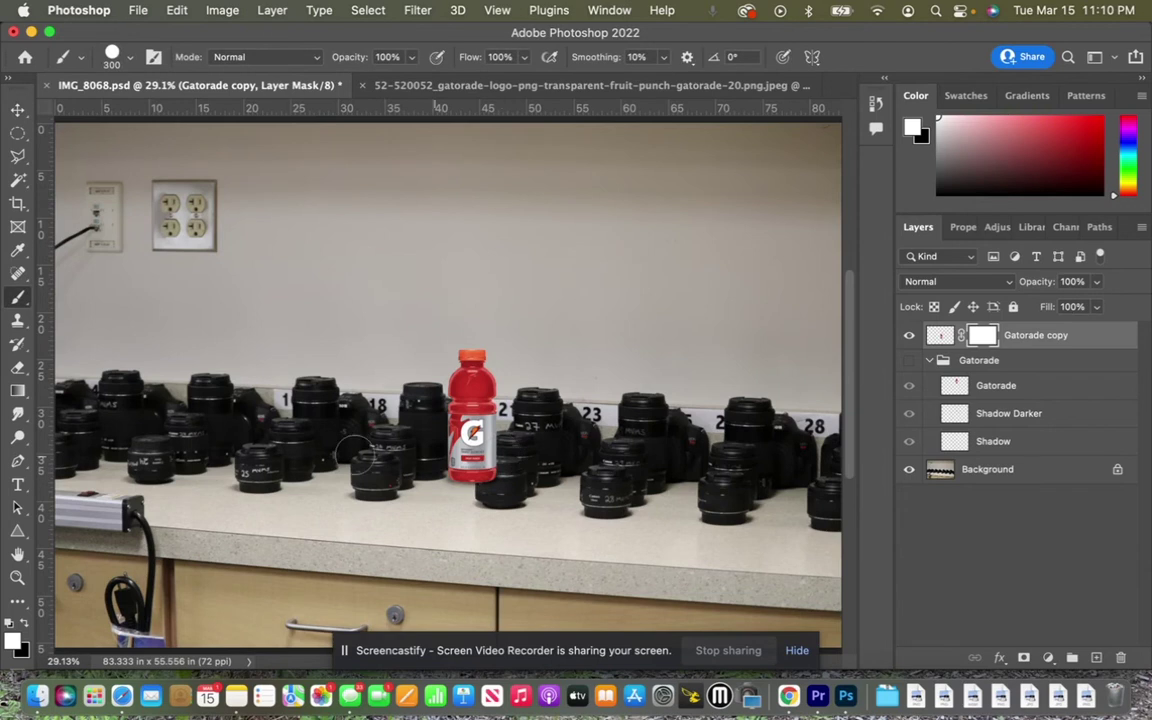
# Step: Paint black into the Gatorade copy mask to hide the bottle behind the front lens
pyautogui.click(23, 622)
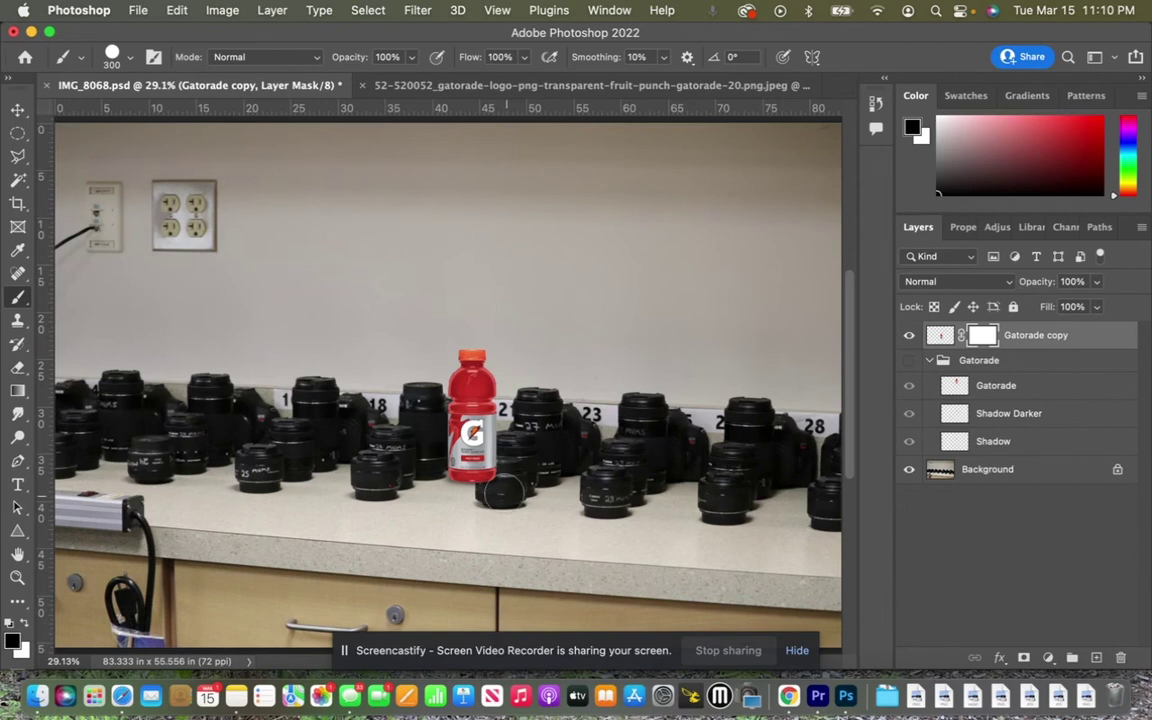
pyautogui.moveTo(500, 490)
pyautogui.mouseDown()
pyautogui.moveTo(446, 440)
pyautogui.moveTo(497, 487)
pyautogui.mouseUp()
pyautogui.press('super+equal')
pyautogui.press('super+equal')
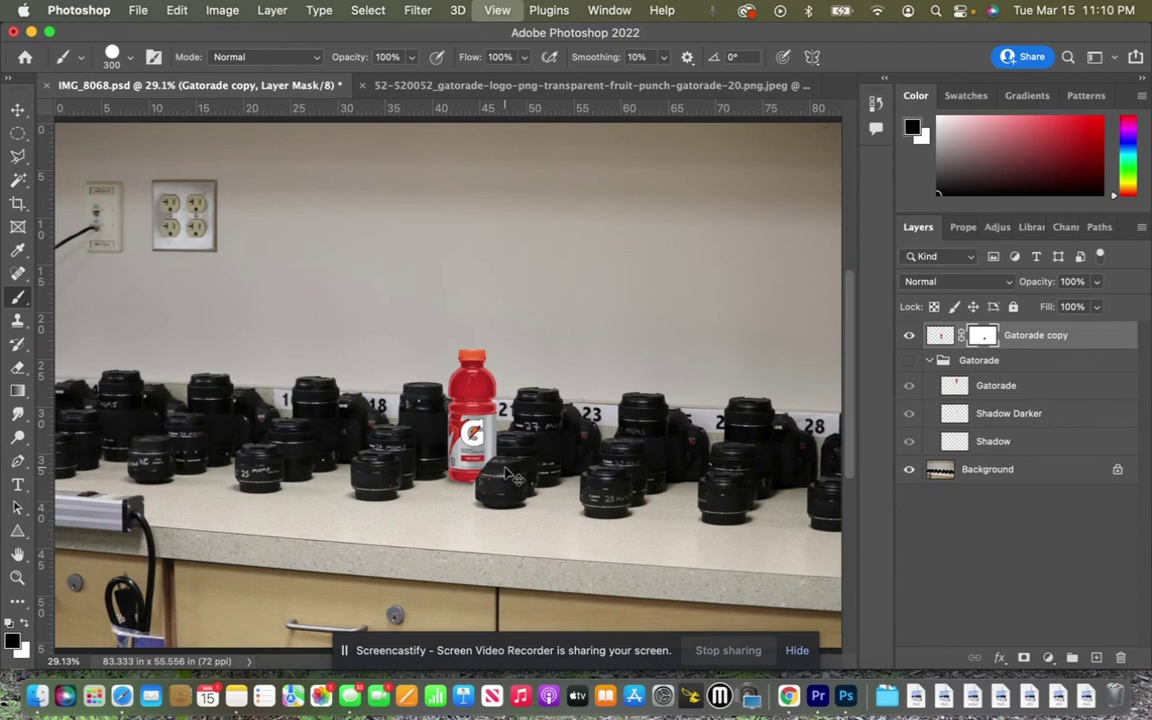
pyautogui.press('super+equal')
pyautogui.press('super+equal')
pyautogui.scroll(-10, 518, 485)
pyautogui.hscroll(4, 518, 485)
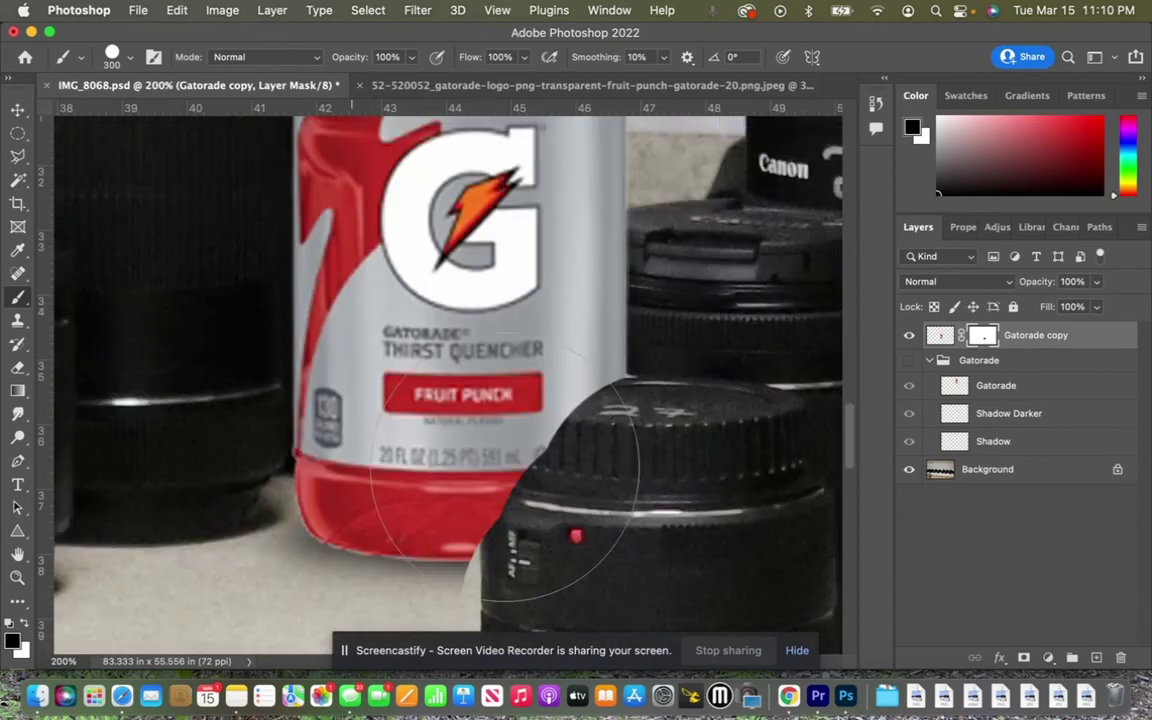
pyautogui.moveTo(505, 470)
pyautogui.mouseDown()
pyautogui.moveTo(656, 390)
pyautogui.moveTo(694, 424)
pyautogui.moveTo(591, 424)
pyautogui.moveTo(593, 455)
pyautogui.moveTo(630, 424)
pyautogui.moveTo(604, 437)
pyautogui.moveTo(594, 414)
pyautogui.mouseUp()
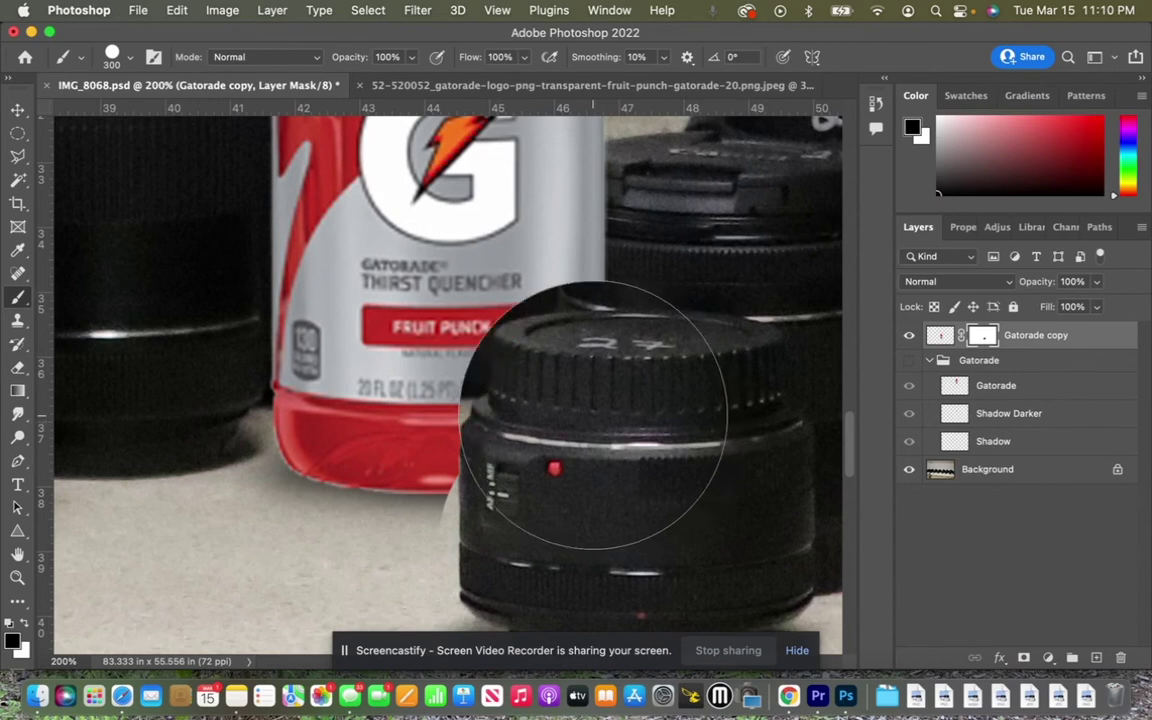
pyautogui.scroll(1, 617, 347)
pyautogui.moveTo(617, 347)
pyautogui.mouseDown()
pyautogui.moveTo(694, 309)
pyautogui.moveTo(746, 231)
pyautogui.moveTo(692, 260)
pyautogui.moveTo(690, 250)
pyautogui.moveTo(686, 290)
pyautogui.moveTo(597, 481)
pyautogui.moveTo(605, 512)
pyautogui.moveTo(604, 398)
pyautogui.moveTo(712, 226)
pyautogui.moveTo(691, 252)
pyautogui.moveTo(685, 375)
pyautogui.moveTo(620, 372)
pyautogui.mouseUp()
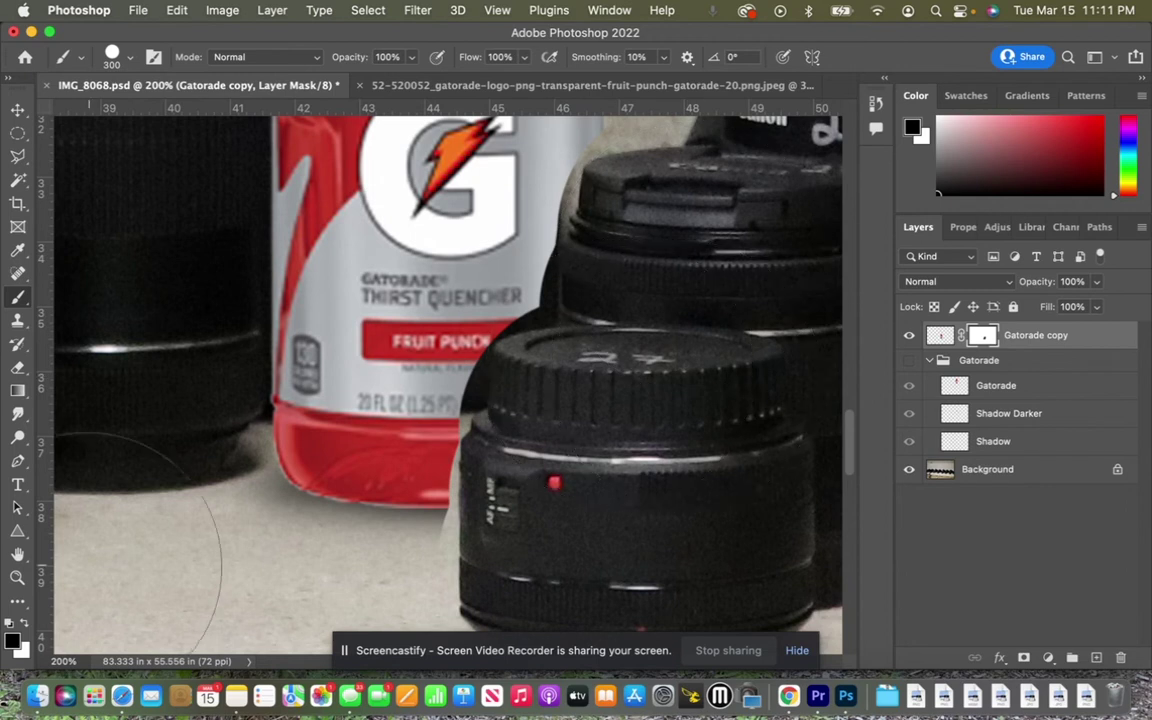
# Step: With white and an 80 px brush, restore the bottle's edge around its red base
pyautogui.click(24, 626)
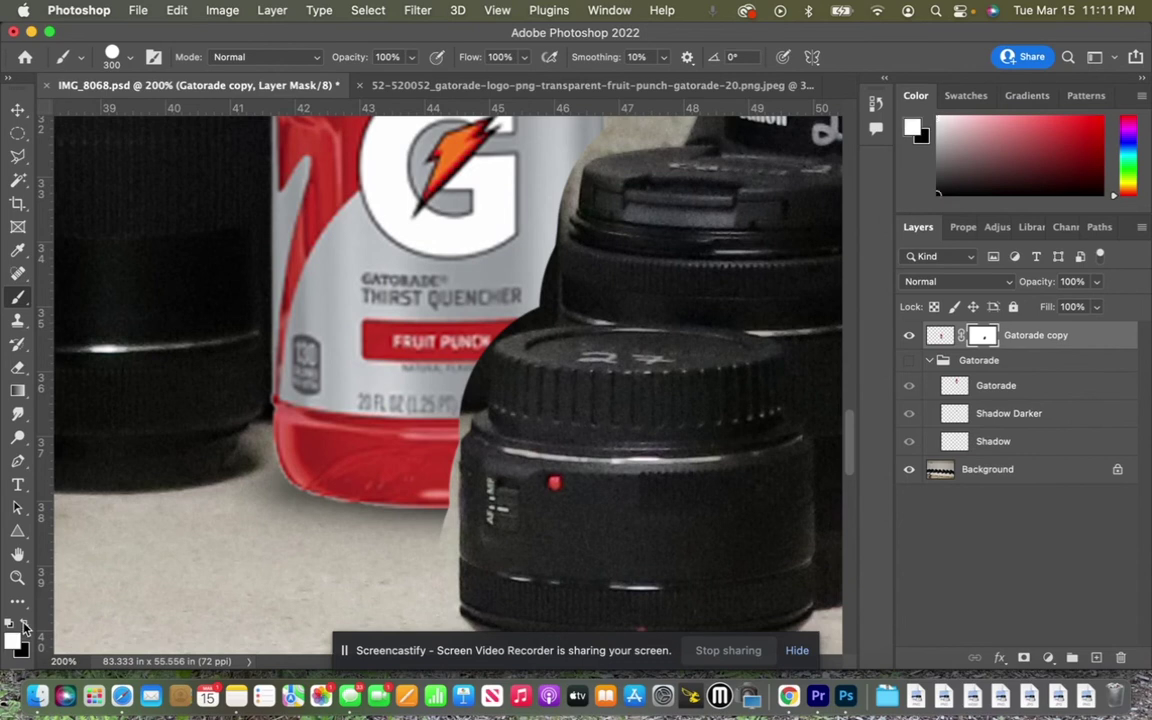
pyautogui.click(24, 626)
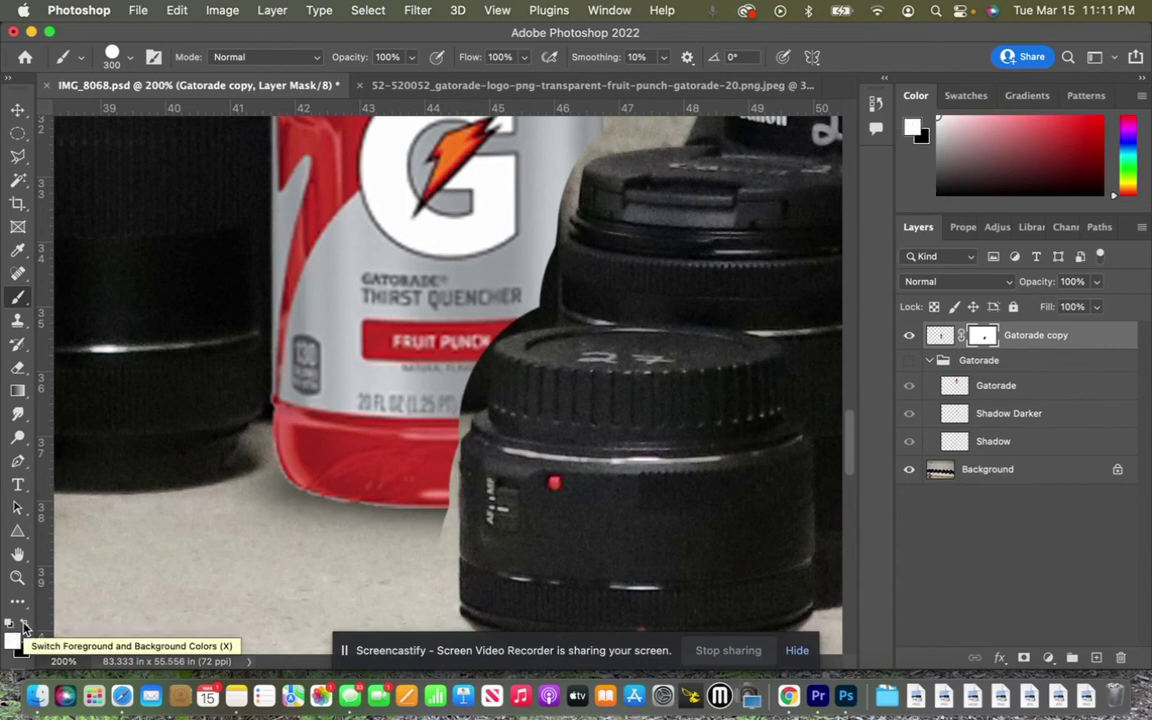
pyautogui.click(24, 626)
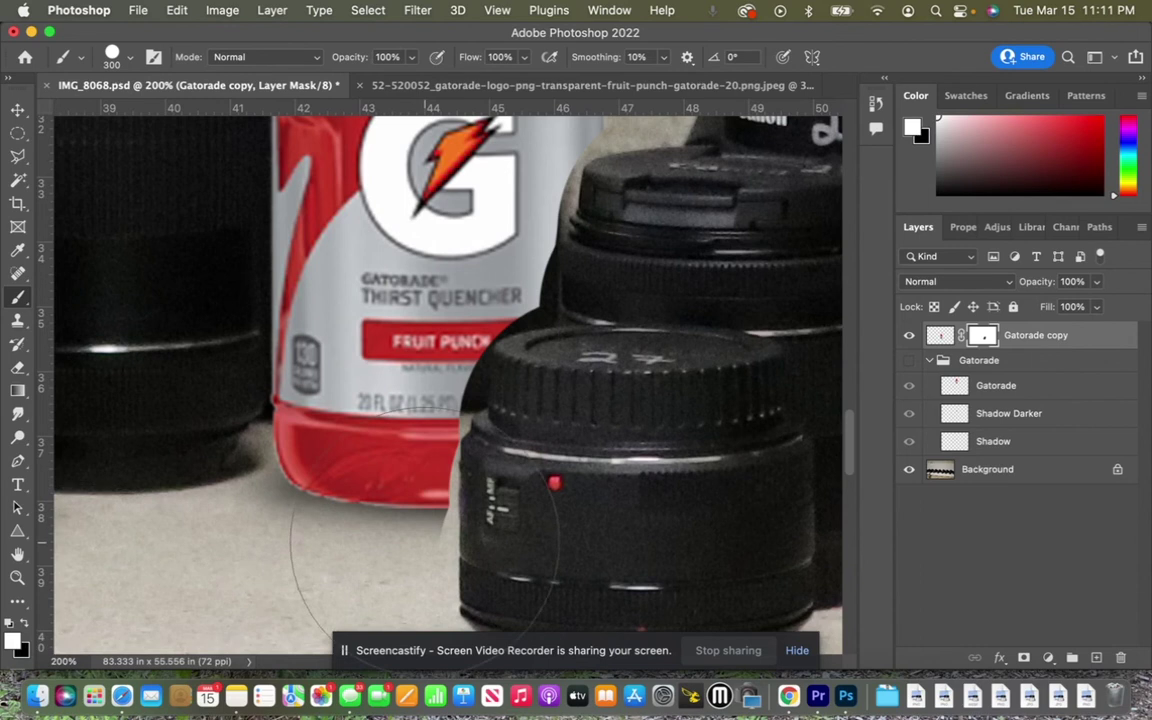
pyautogui.press('[')
pyautogui.press('[')
pyautogui.press('[')
pyautogui.press('[')
pyautogui.press('[')
pyautogui.press('[')
pyautogui.press('[')
pyautogui.press('[')
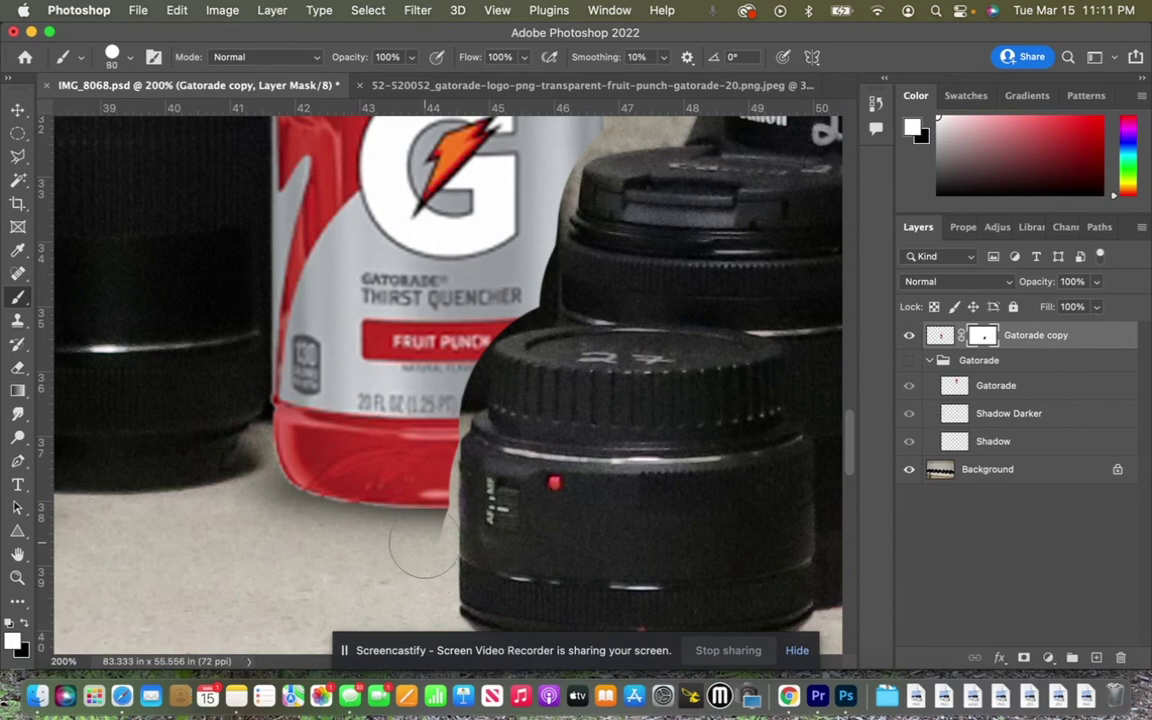
pyautogui.moveTo(424, 548)
pyautogui.mouseDown()
pyautogui.moveTo(388, 492)
pyautogui.moveTo(376, 502)
pyautogui.moveTo(419, 530)
pyautogui.moveTo(378, 496)
pyautogui.moveTo(380, 450)
pyautogui.mouseUp()
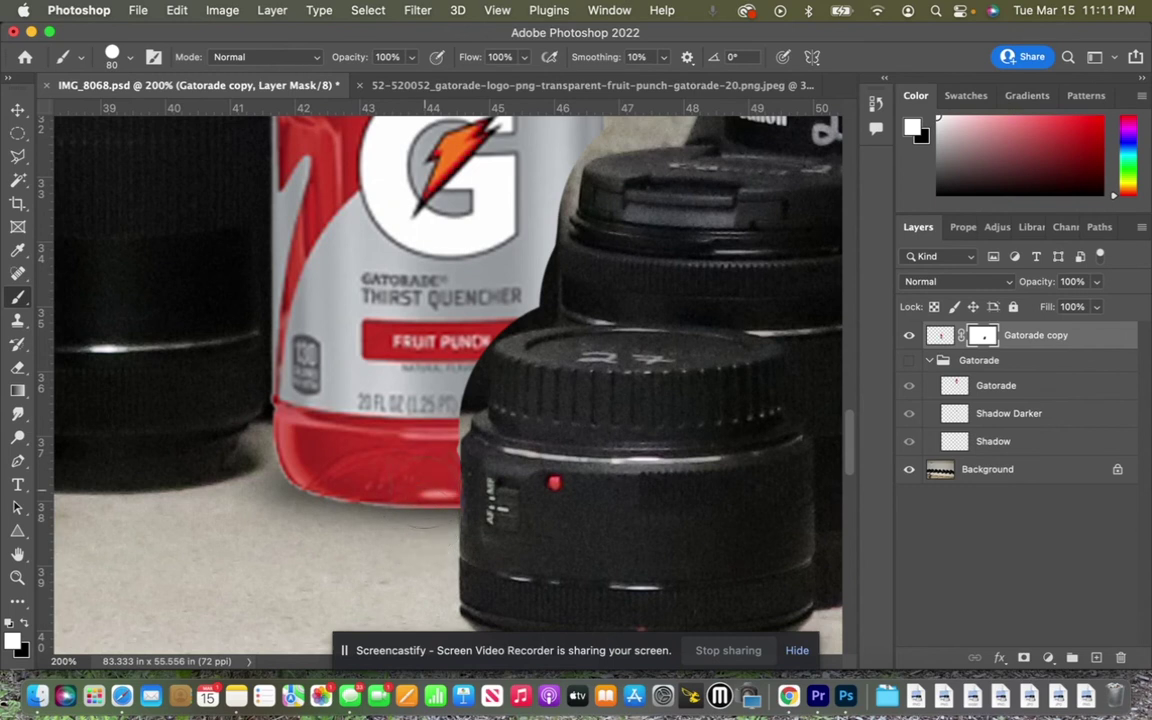
# Step: Zoom in and, with 45 then 25 px brushes, paint the label back along the lens cap edge
pyautogui.press('super+equal')
pyautogui.press('super+equal')
pyautogui.press('super+equal')
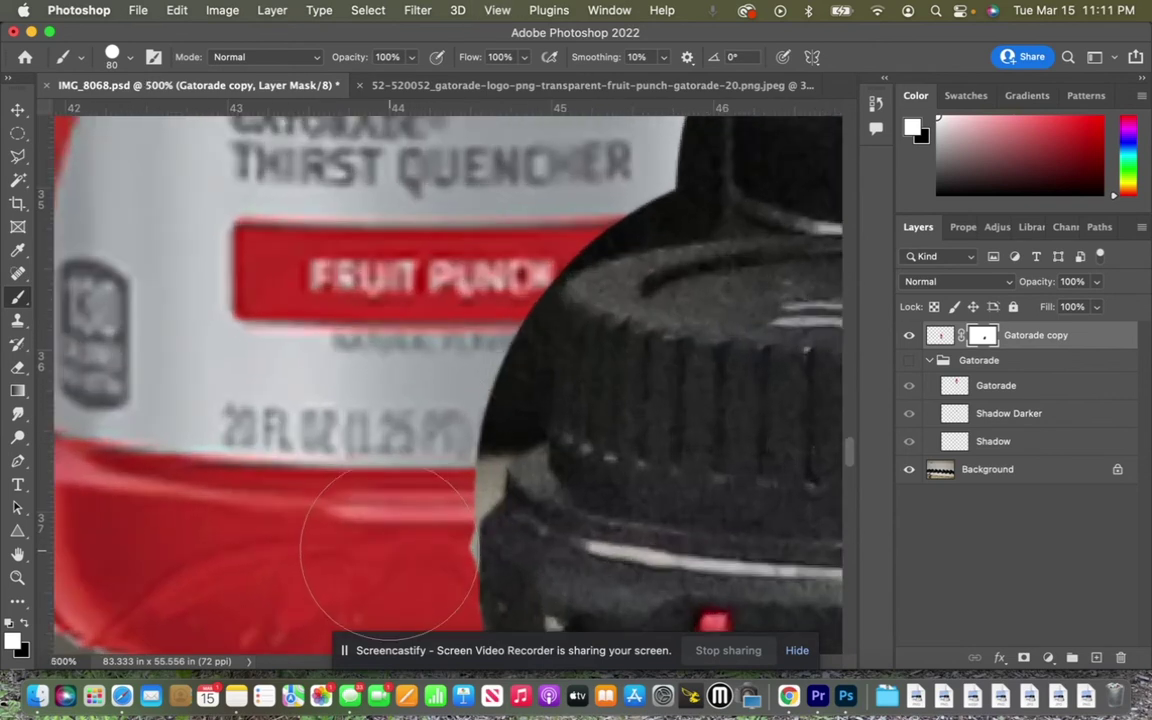
pyautogui.press('[')
pyautogui.press('[')
pyautogui.press('[')
pyautogui.press('[')
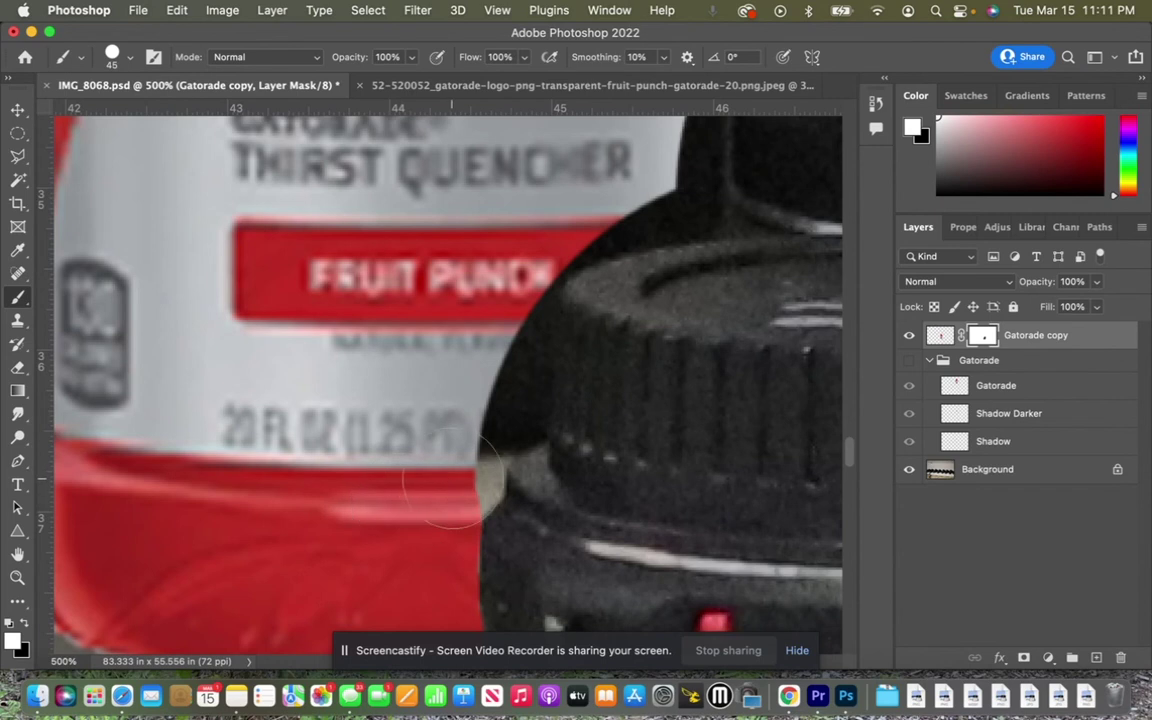
pyautogui.moveTo(436, 472); pyautogui.dragTo(452, 480)
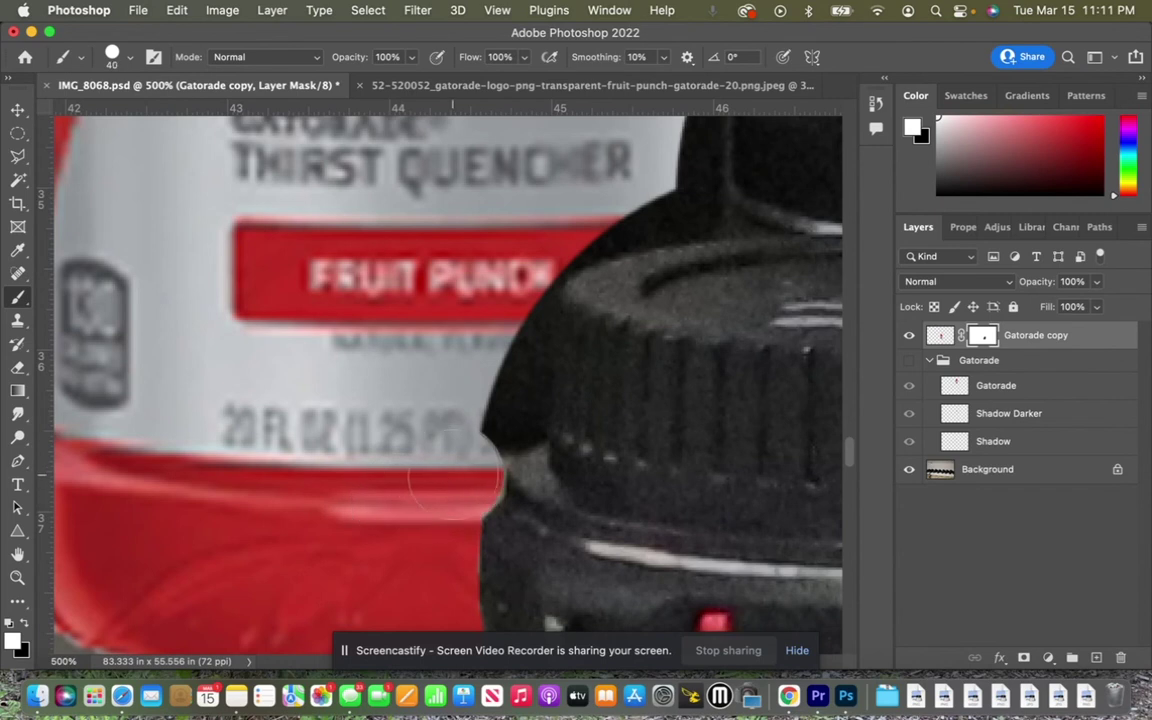
pyautogui.press('[')
pyautogui.press('[')
pyautogui.moveTo(478, 478)
pyautogui.mouseDown()
pyautogui.moveTo(494, 432)
pyautogui.moveTo(518, 427)
pyautogui.mouseUp()
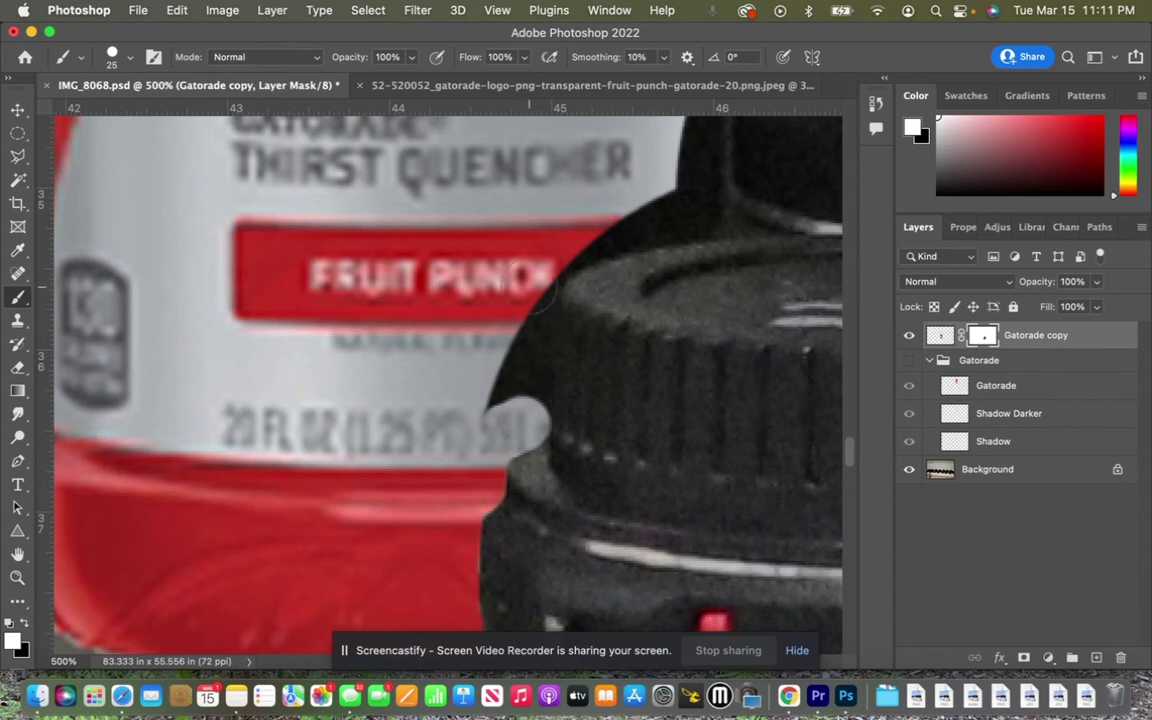
pyautogui.moveTo(545, 291); pyautogui.dragTo(505, 400)
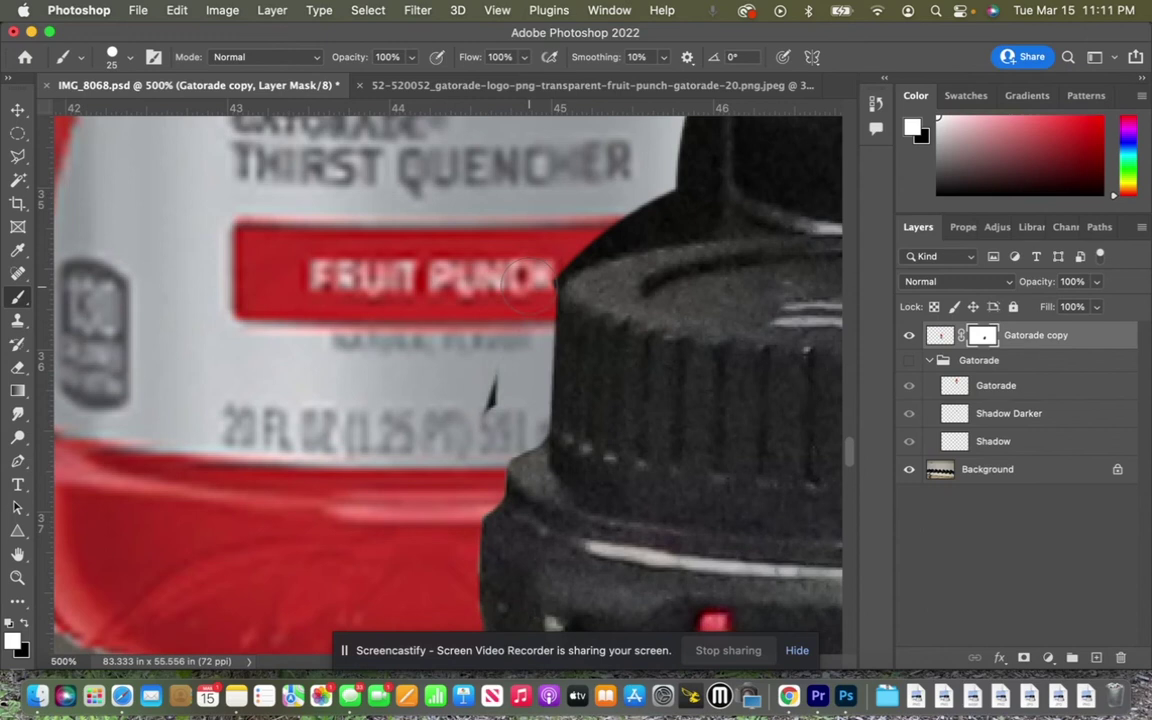
pyautogui.moveTo(490, 380); pyautogui.dragTo(492, 408)
# Step: Reveal the red label along the cap's side and bottom corner
pyautogui.scroll(3, 535, 305)
pyautogui.hscroll(4, 535, 305)
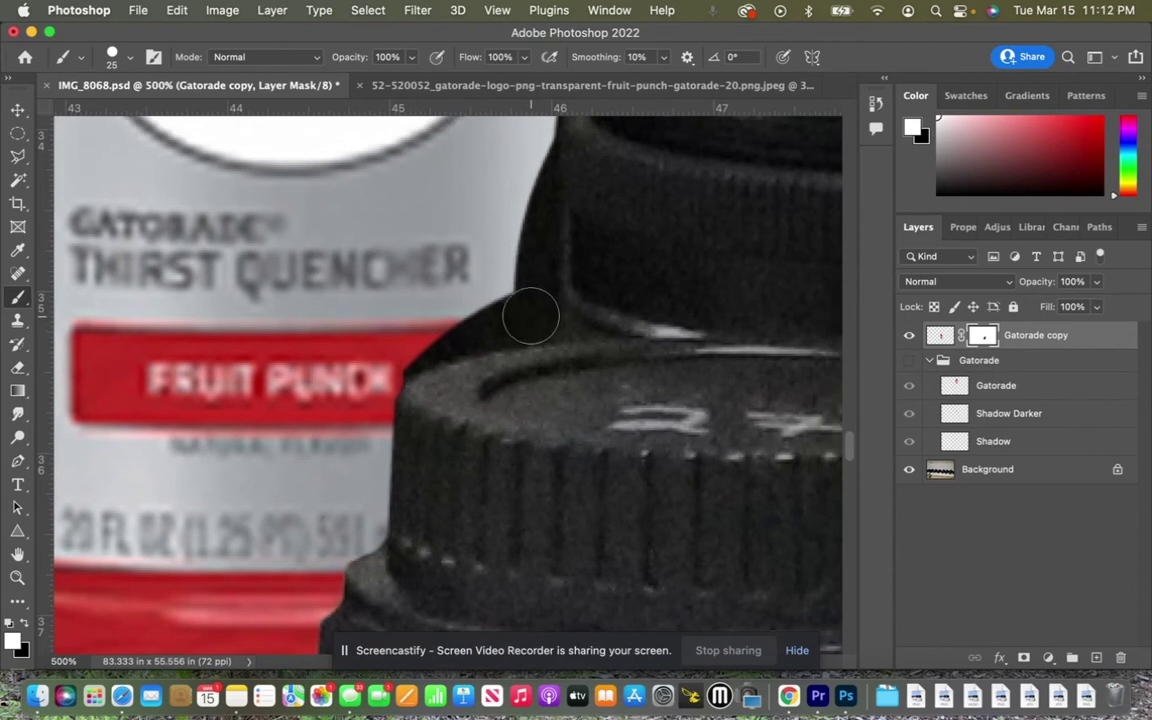
pyautogui.click(531, 316)
pyautogui.scroll(4, 531, 316)
pyautogui.hscroll(-1, 531, 316)
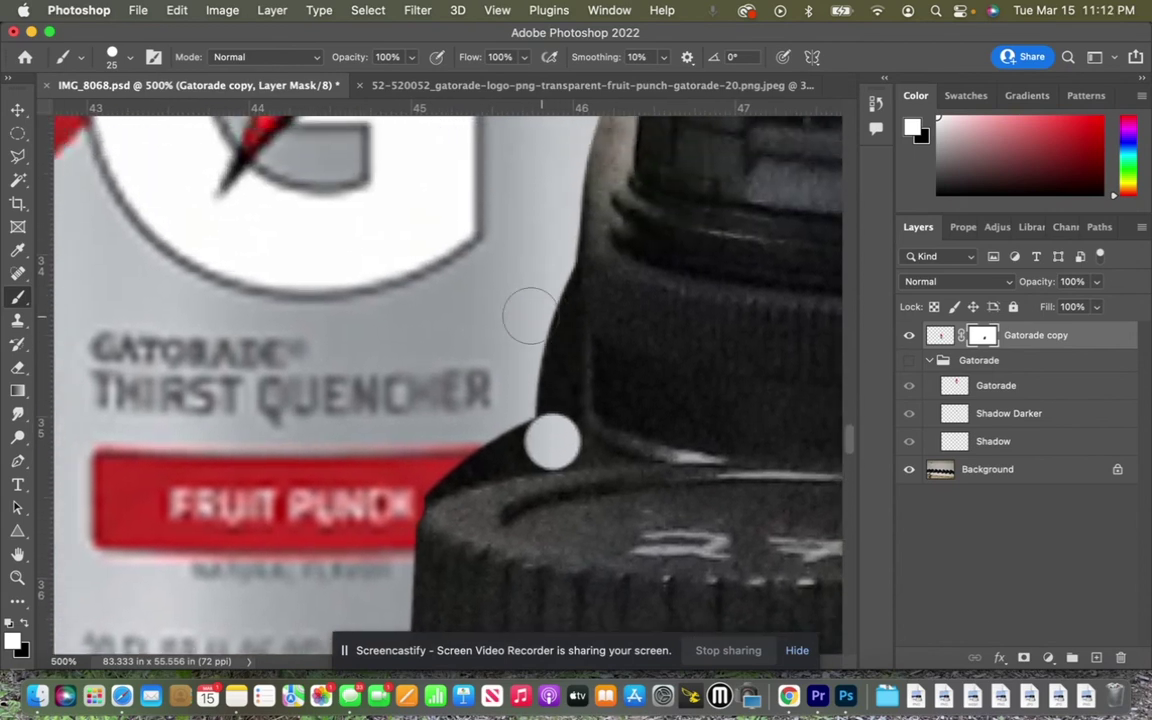
pyautogui.scroll(3, 531, 316)
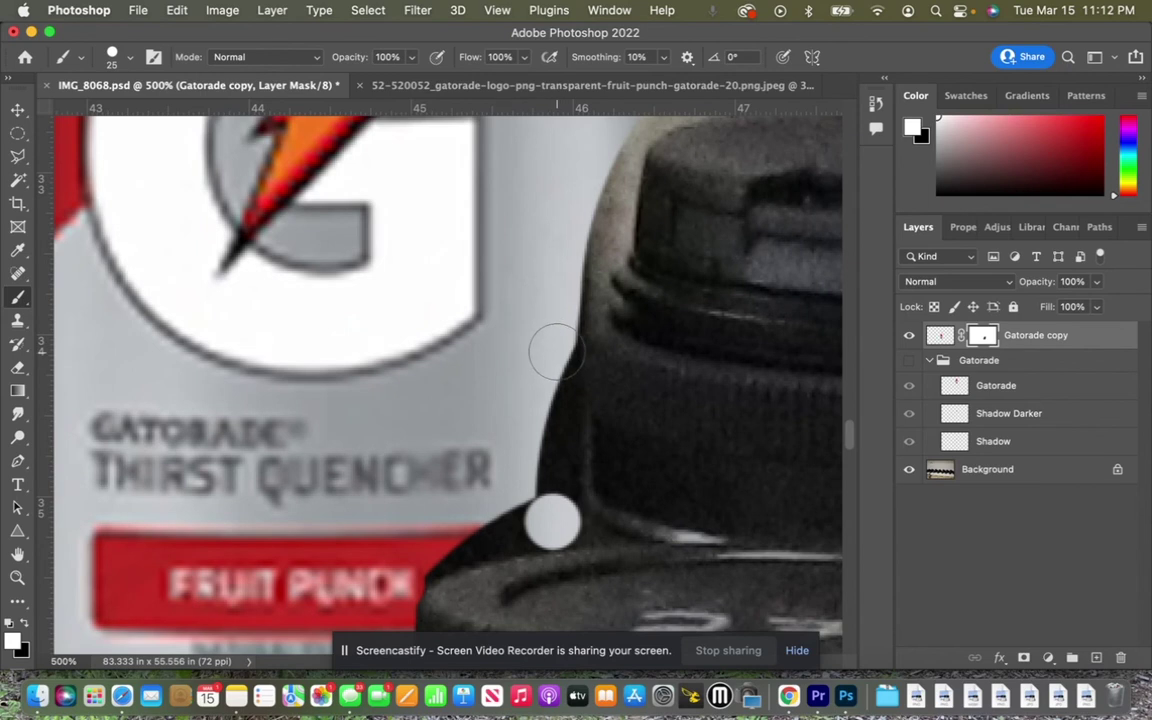
pyautogui.keyDown('shift'); pyautogui.click(551, 353); pyautogui.keyUp('shift')
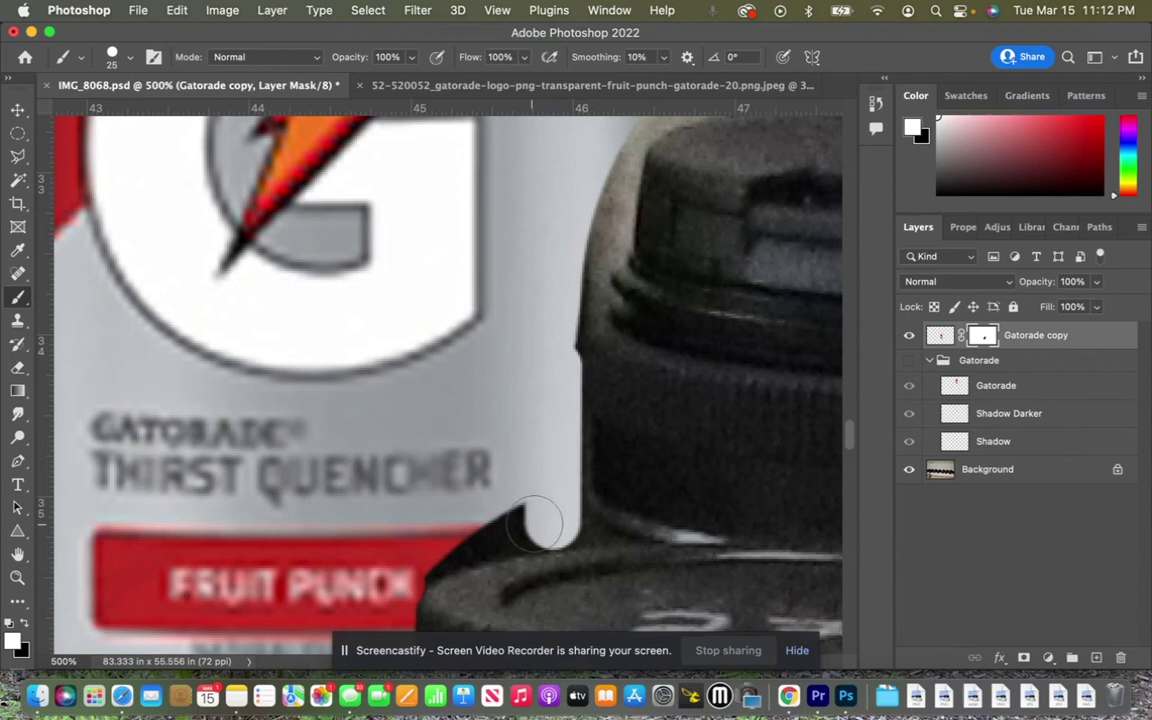
pyautogui.click(522, 526)
pyautogui.moveTo(522, 526); pyautogui.dragTo(433, 538)
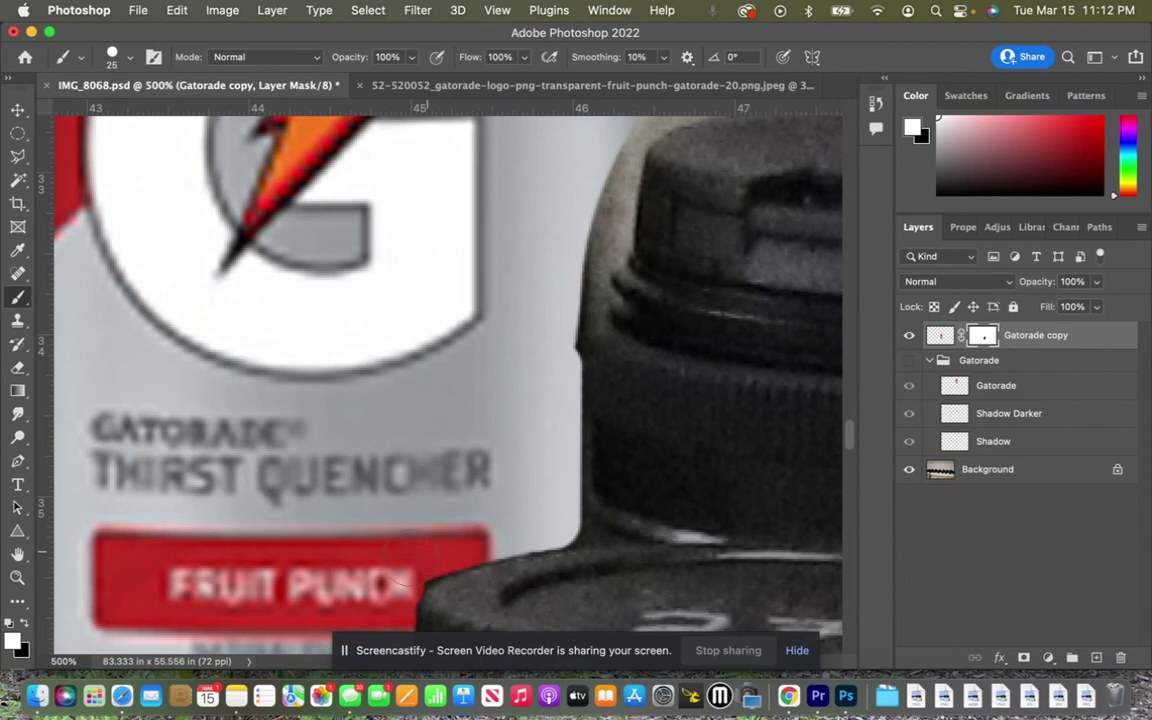
pyautogui.scroll(5, 578, 380)
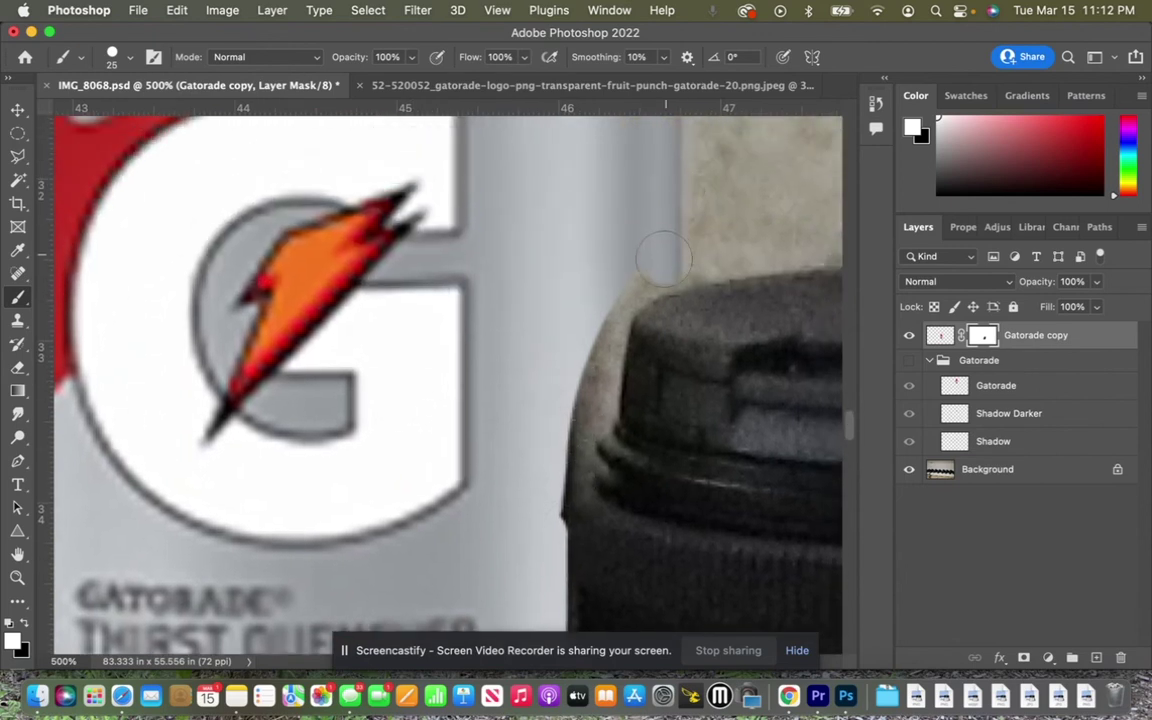
# Step: Paint white over the beige fringe by the rear lens, repairing the cap's notch with black
pyautogui.moveTo(661, 262)
pyautogui.mouseDown()
pyautogui.moveTo(643, 262)
pyautogui.moveTo(596, 311)
pyautogui.moveTo(543, 502)
pyautogui.moveTo(593, 369)
pyautogui.mouseUp()
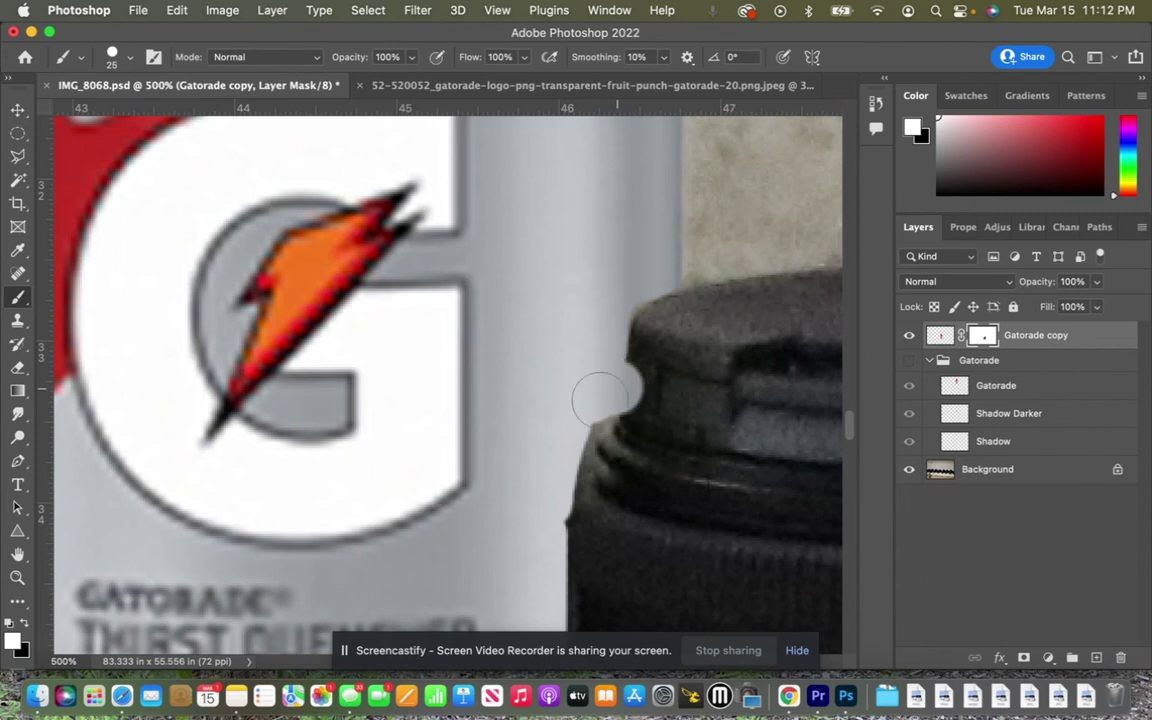
pyautogui.click(612, 389)
pyautogui.click(23, 623)
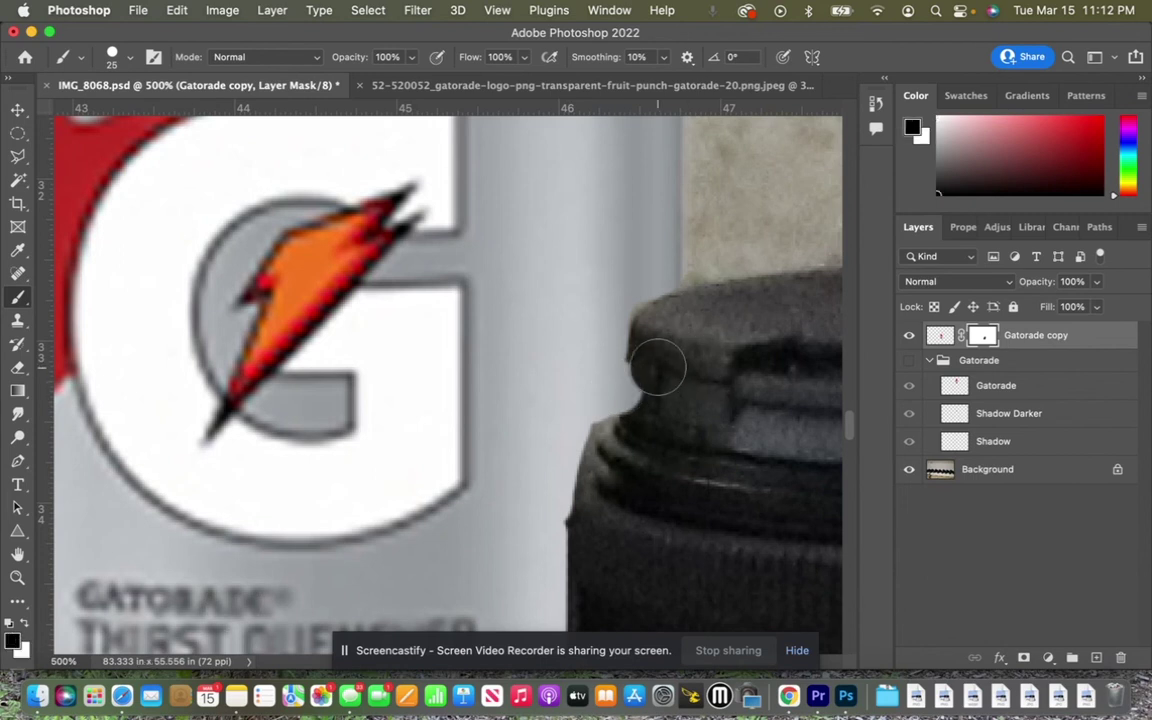
pyautogui.moveTo(658, 364); pyautogui.dragTo(657, 405)
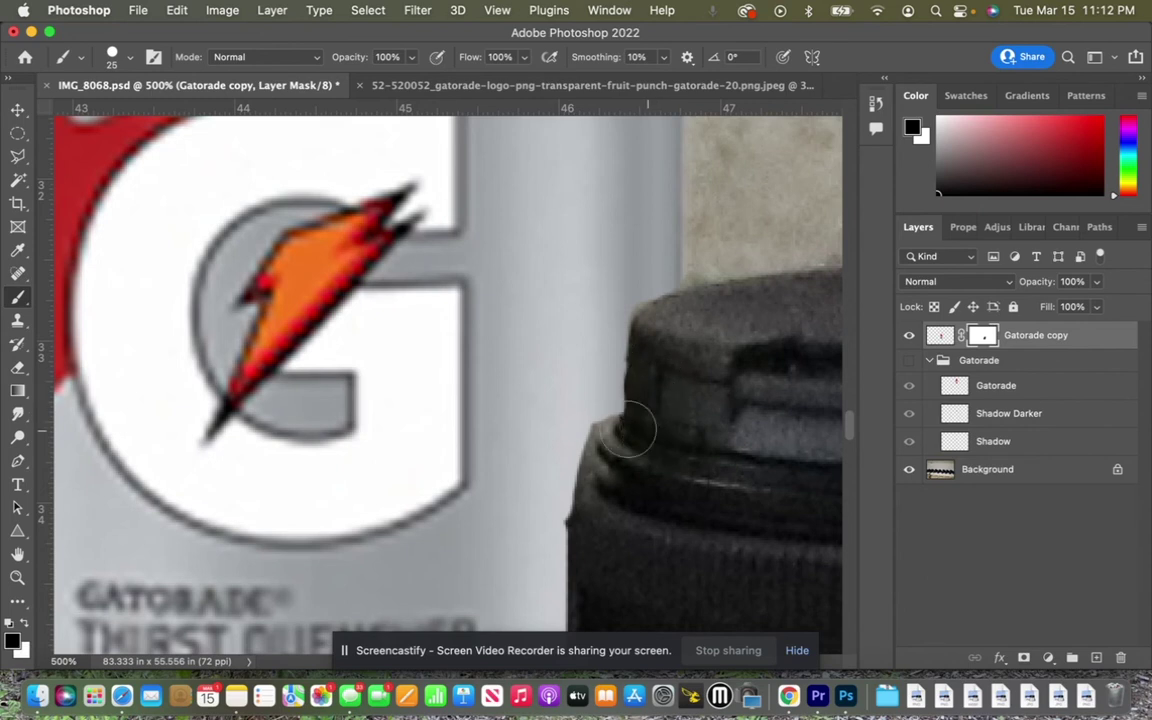
pyautogui.press('x')
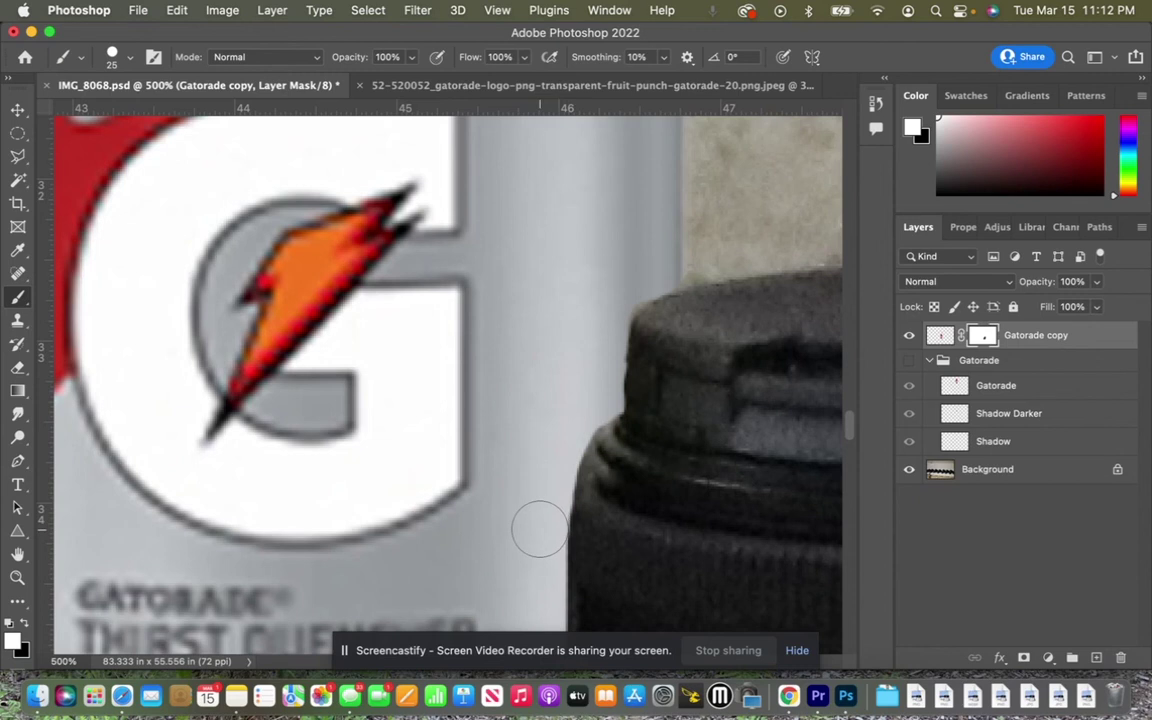
pyautogui.press('super+minus')
pyautogui.press('super+minus')
pyautogui.press('super+minus')
pyautogui.press('super+minus')
pyautogui.press('super+minus')
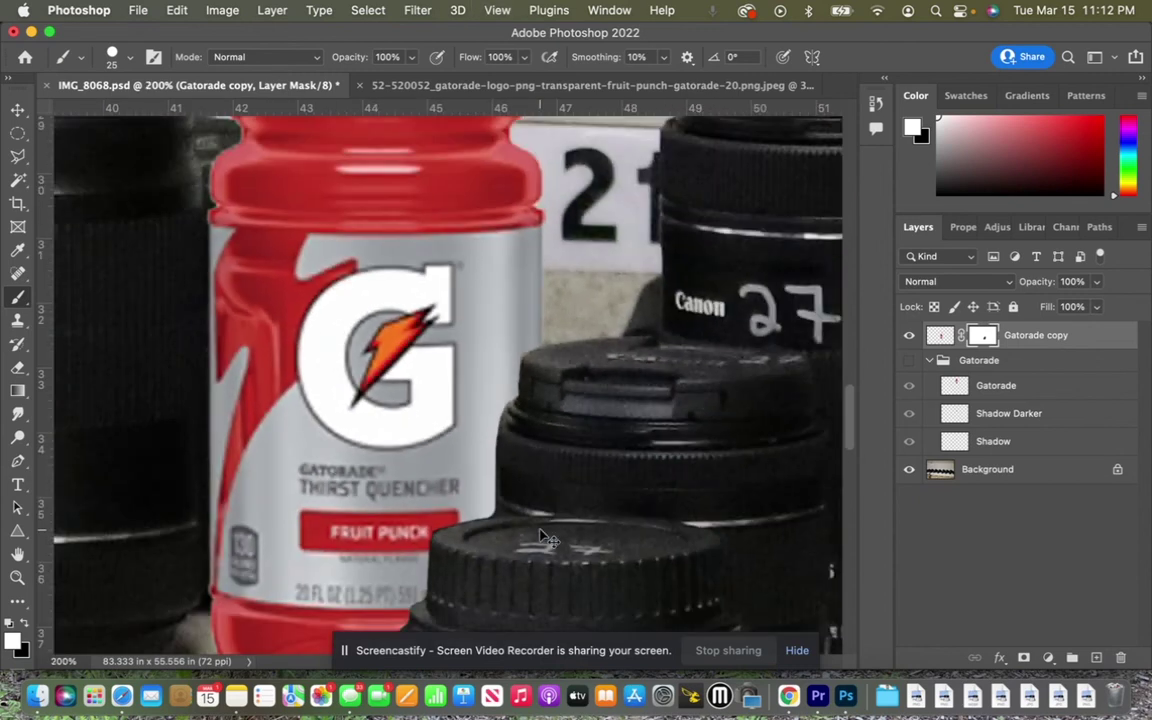
pyautogui.press('super+minus')
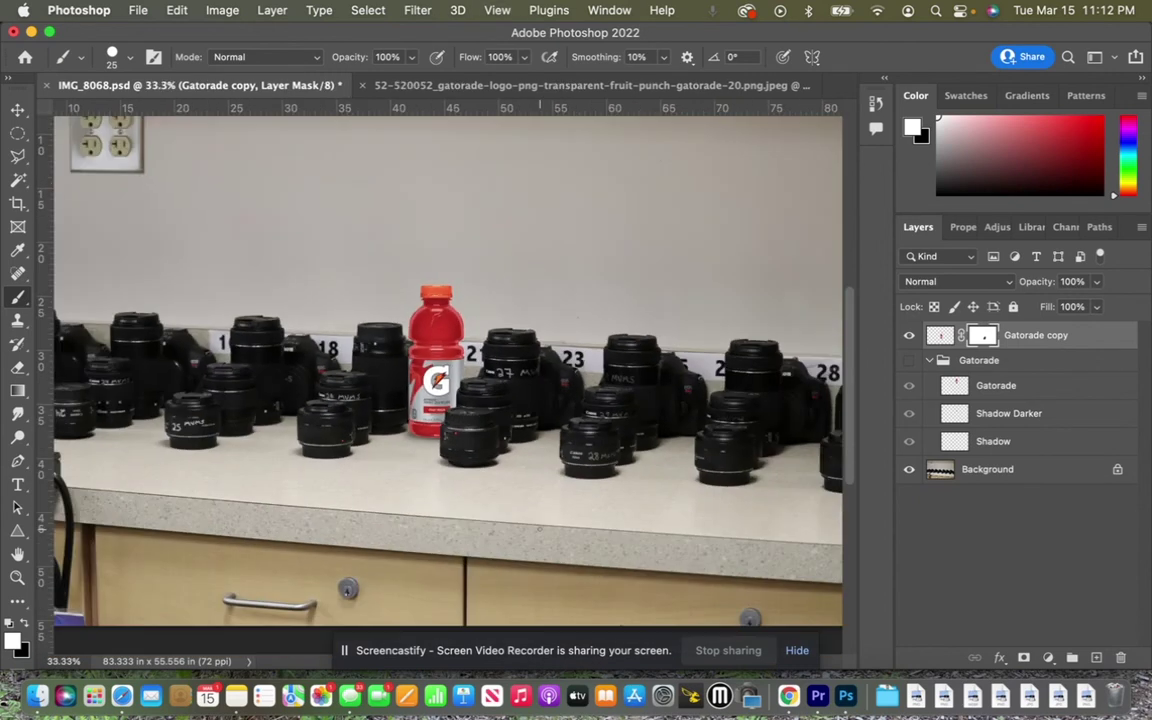
pyautogui.click(910, 470)
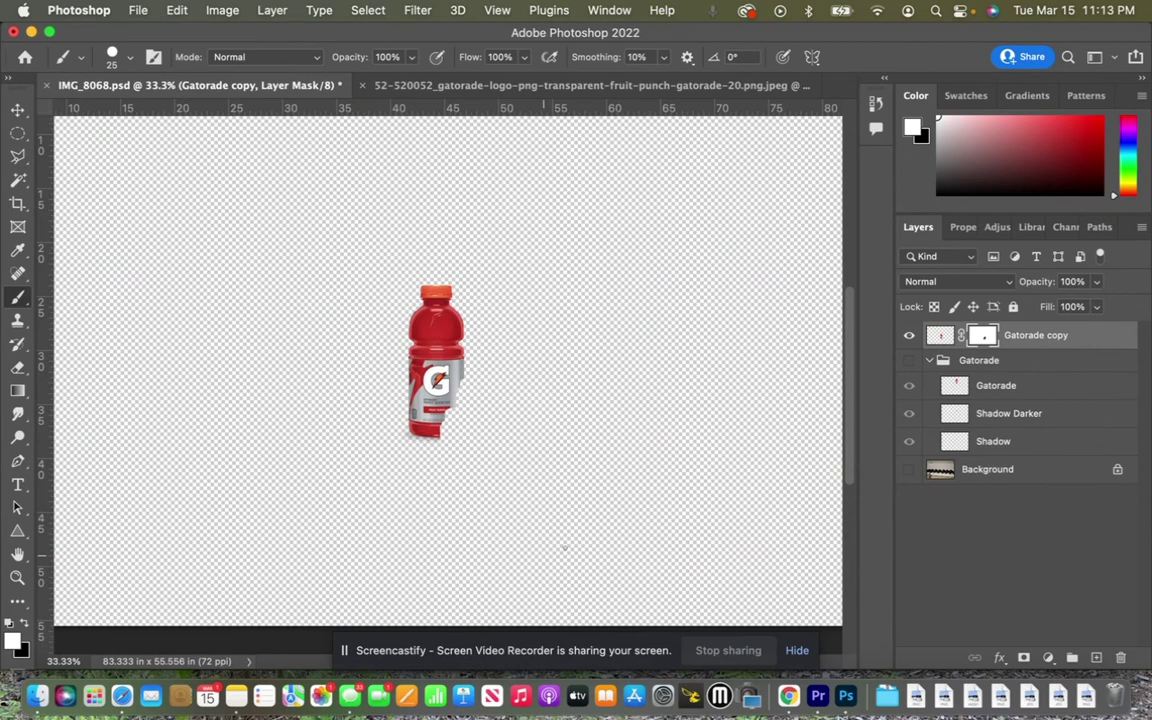
pyautogui.click(909, 470)
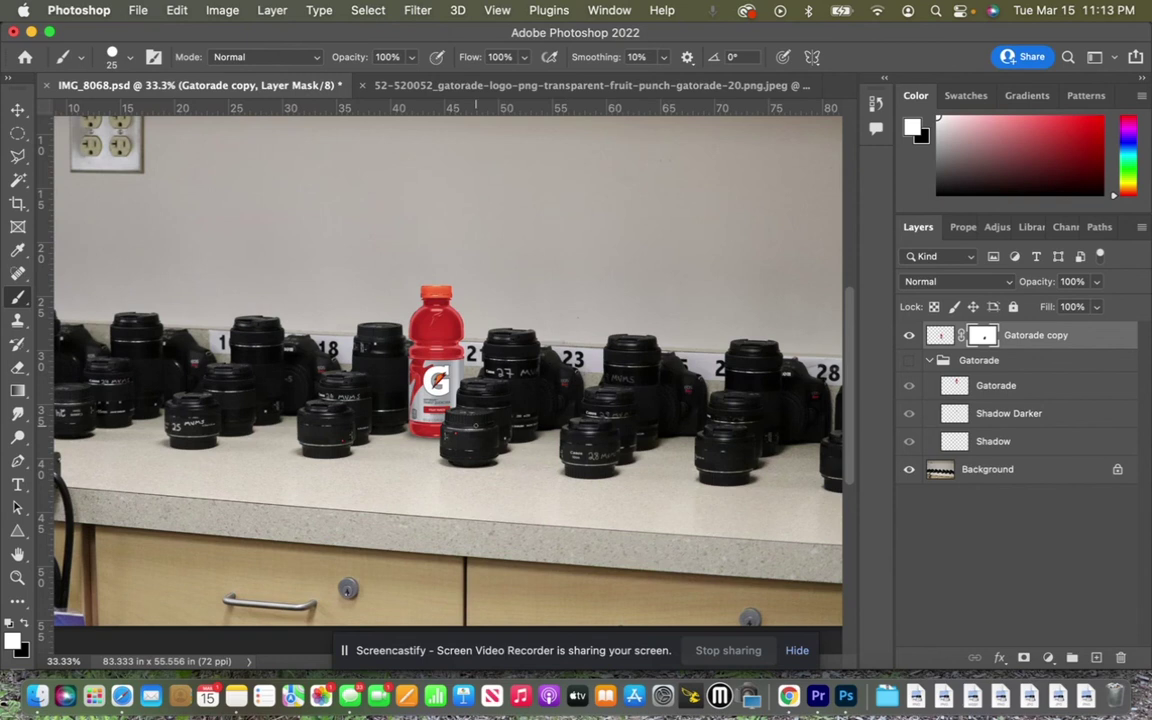
# Step: Switch to the Move tool and browse the Image > Adjustments list
pyautogui.press('v')
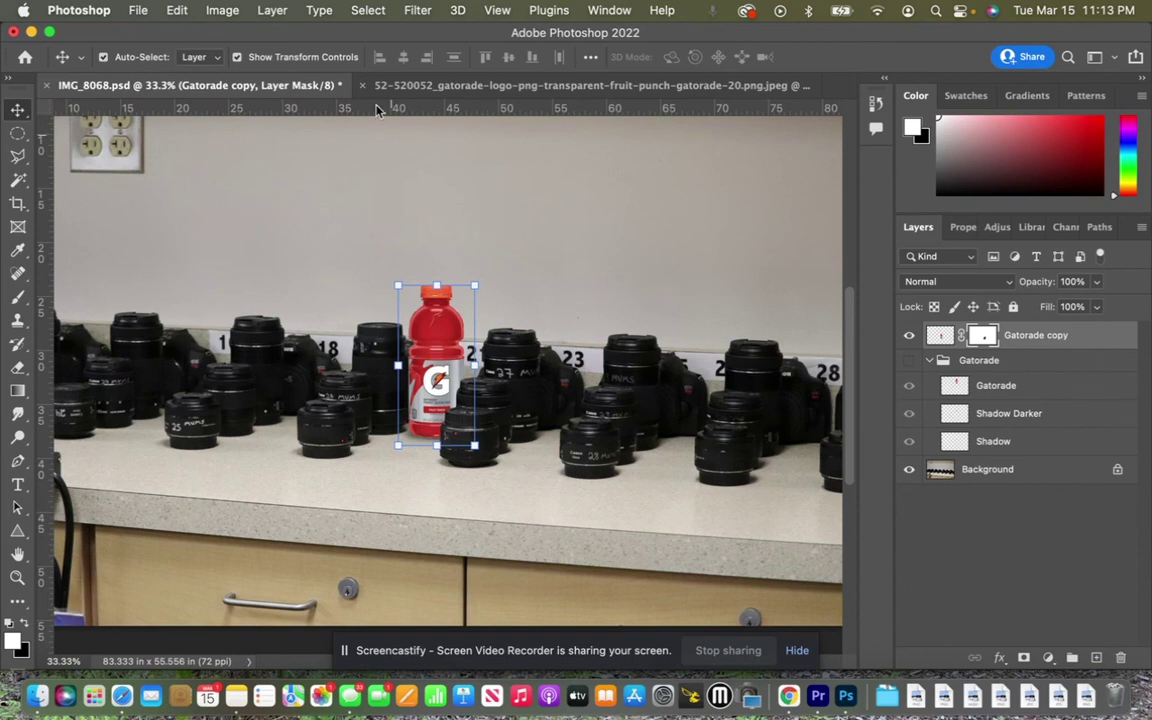
pyautogui.click(220, 12)
pyautogui.moveTo(262, 62)
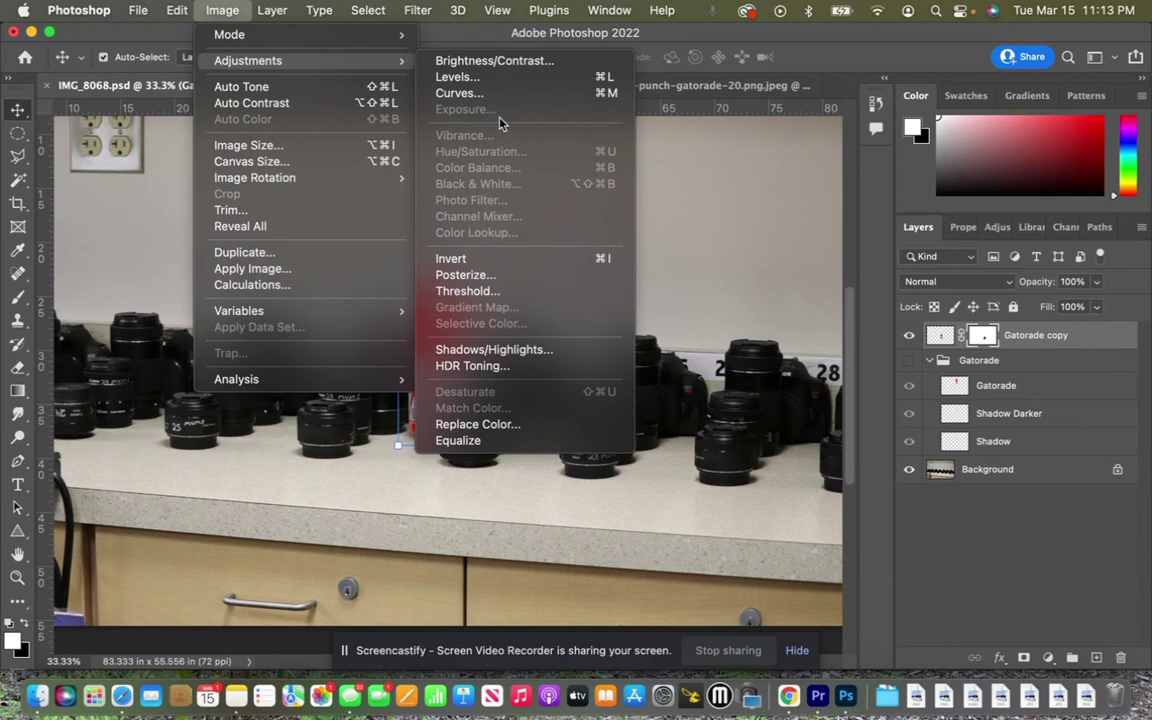
pyautogui.click(1093, 350)
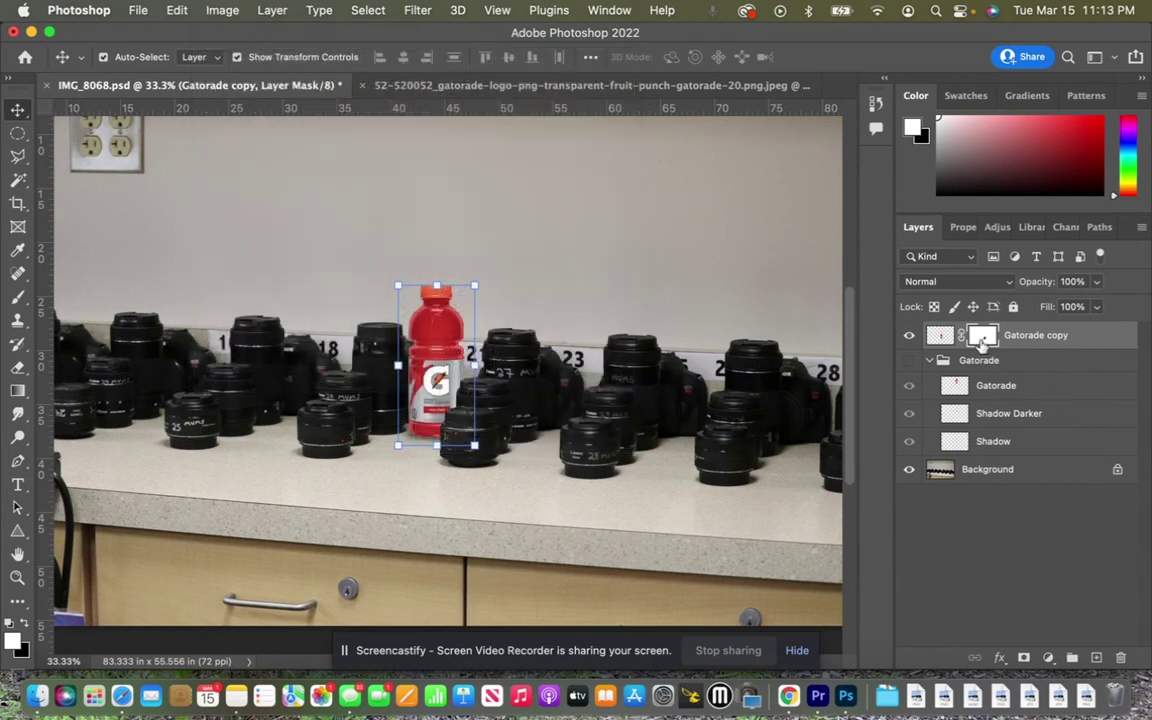
# Step: Target the Gatorade copy image thumbnail instead of its mask and reopen Image > Adjustments
pyautogui.click(937, 337)
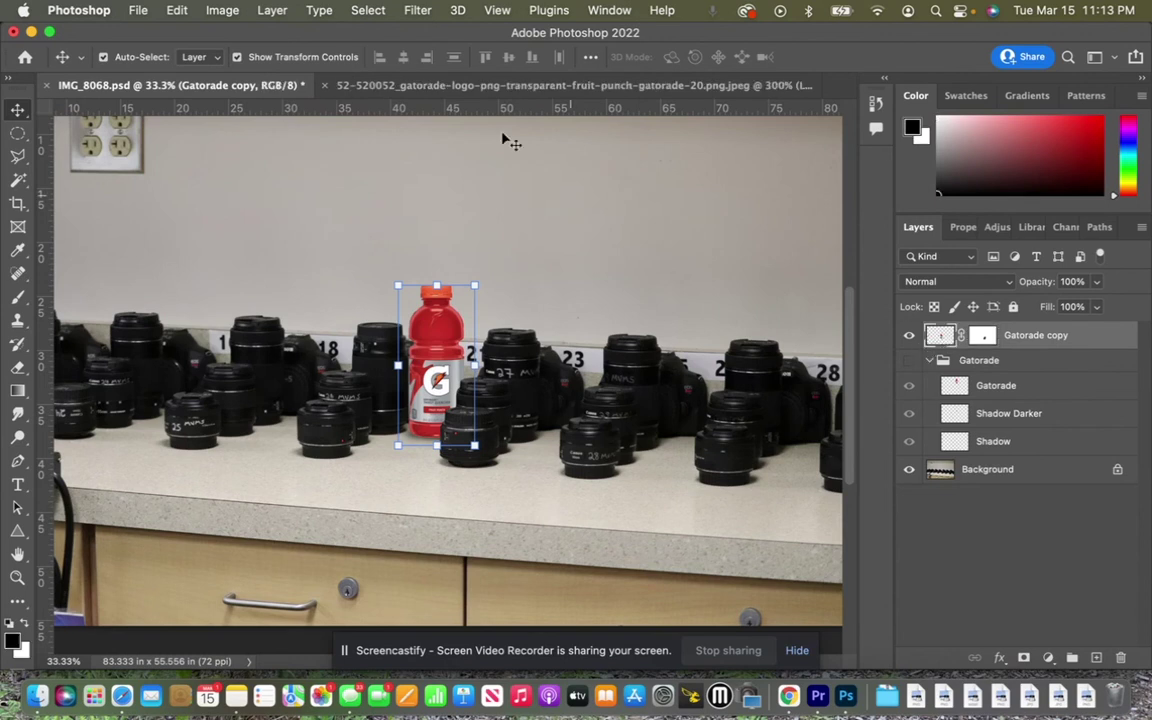
pyautogui.click(220, 11)
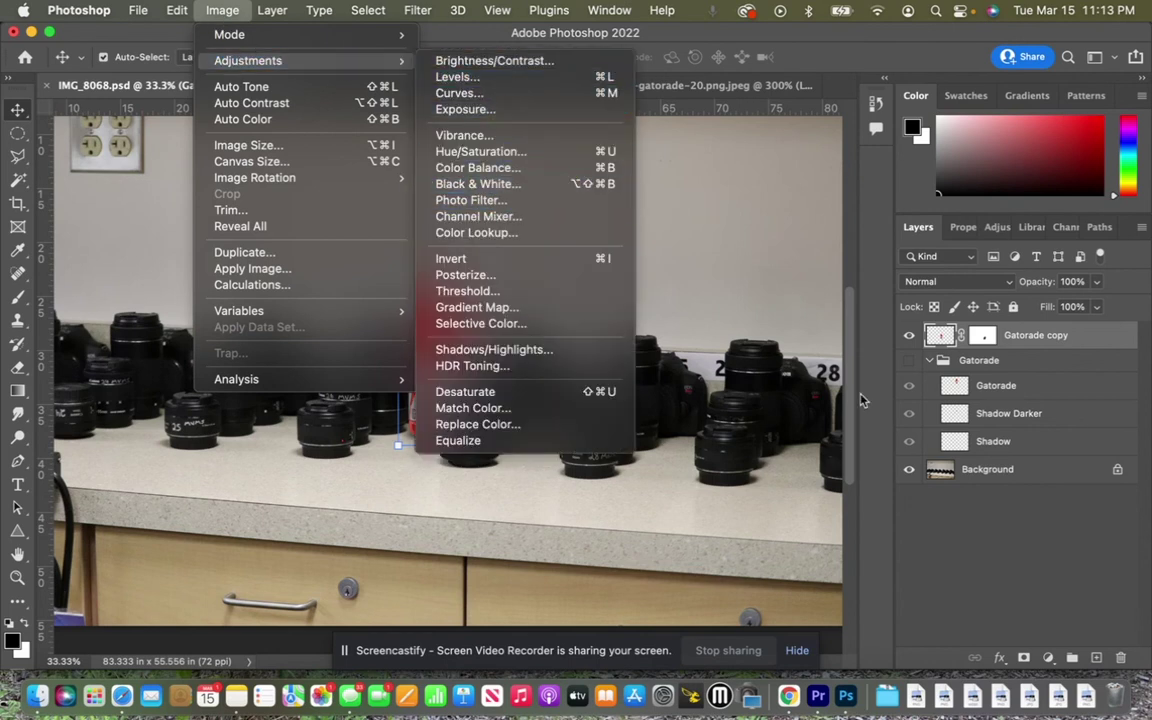
pyautogui.click(942, 323)
pyautogui.click(983, 335)
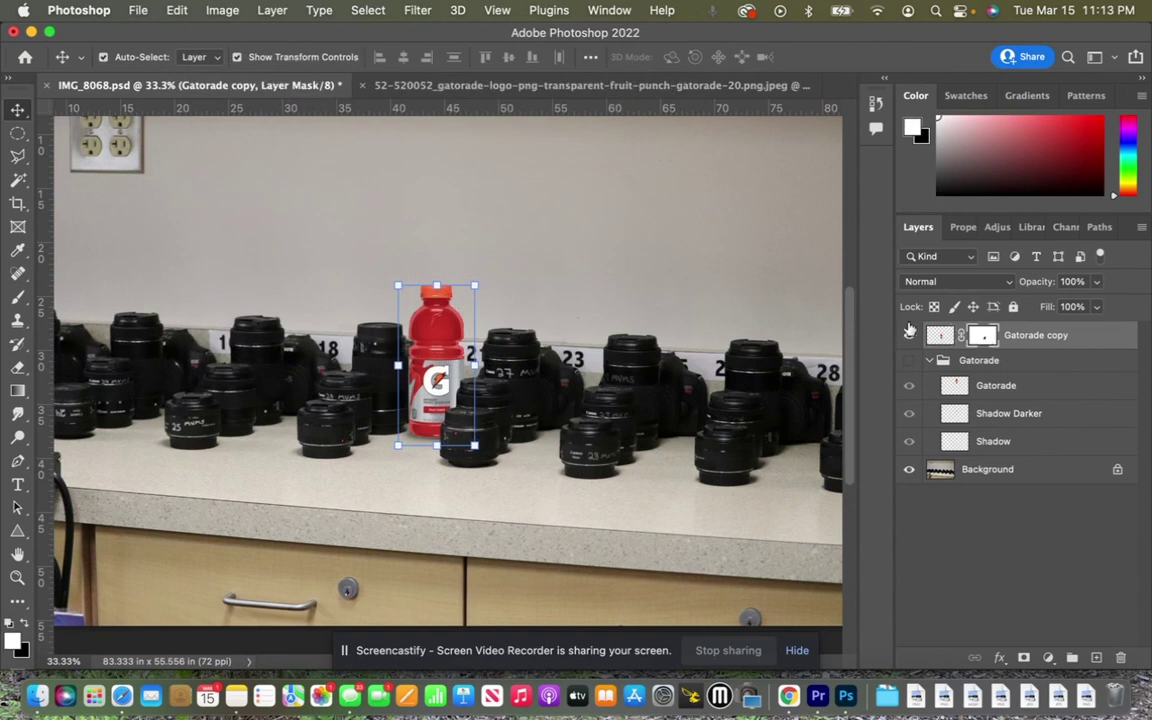
pyautogui.click(222, 10)
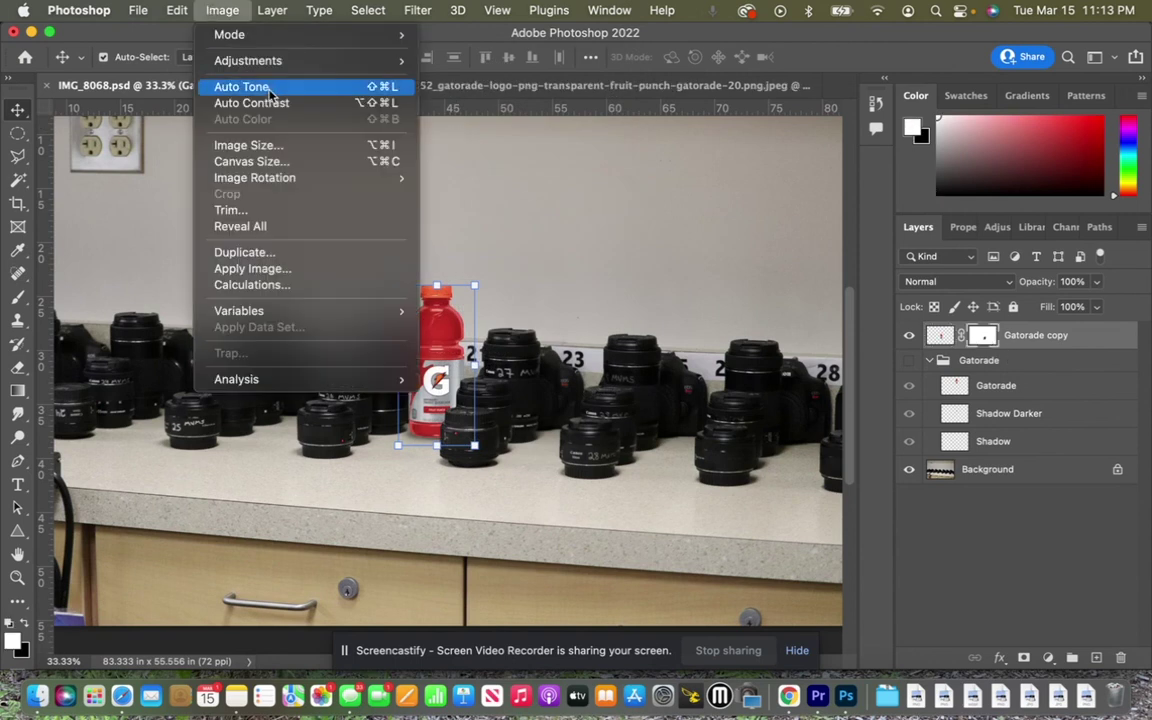
pyautogui.moveTo(300, 68)
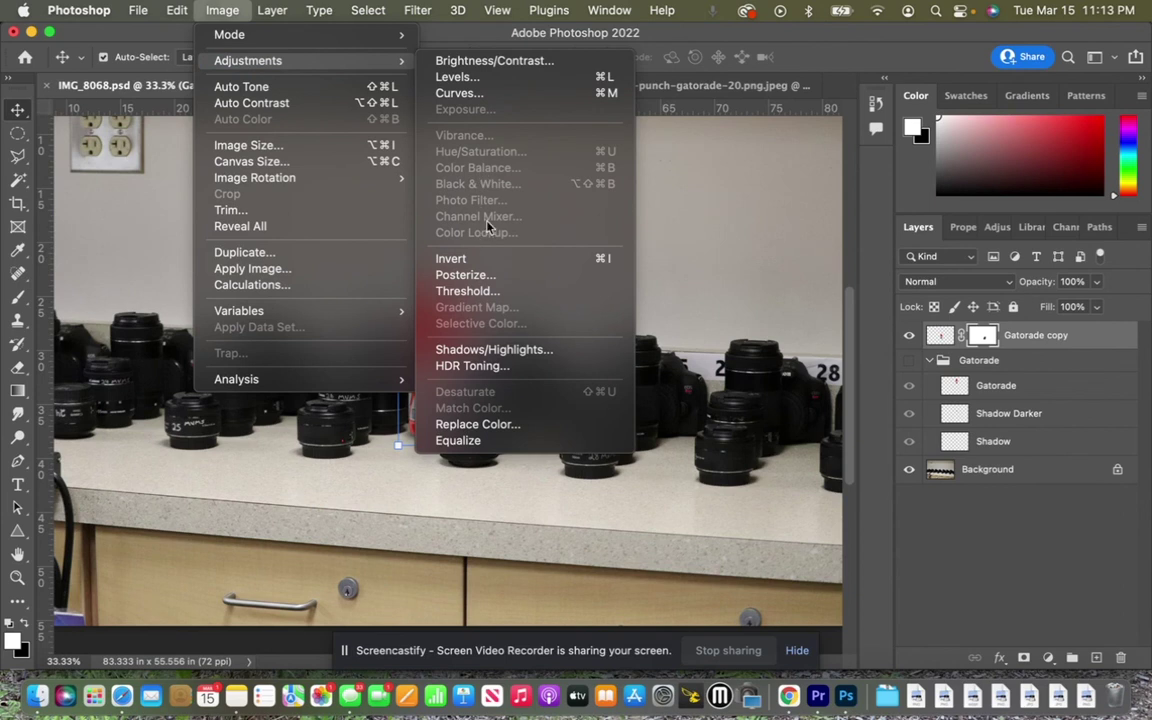
pyautogui.click(945, 343)
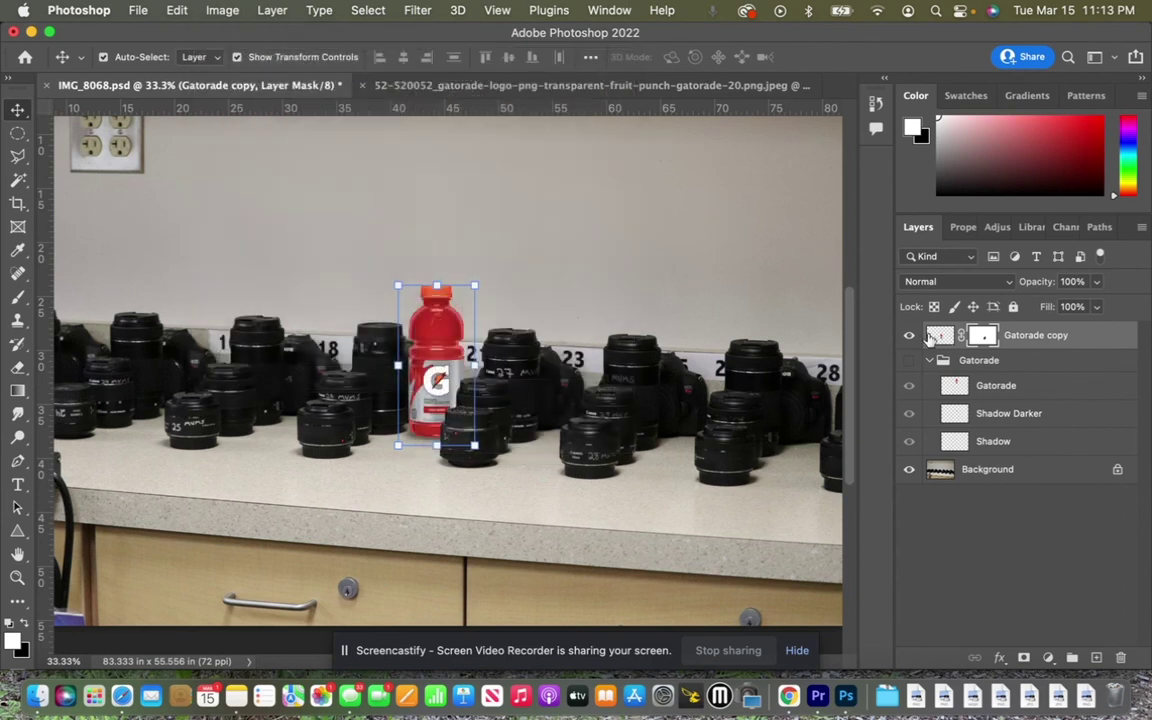
pyautogui.click(940, 336)
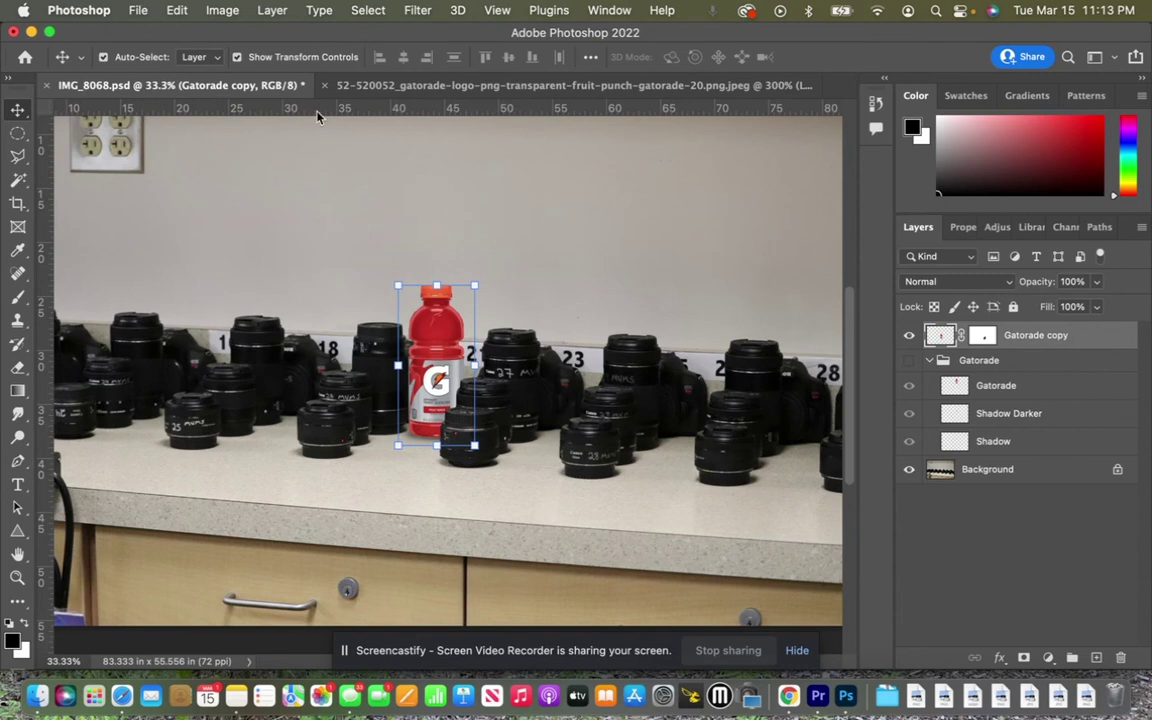
pyautogui.click(222, 10)
pyautogui.moveTo(297, 62)
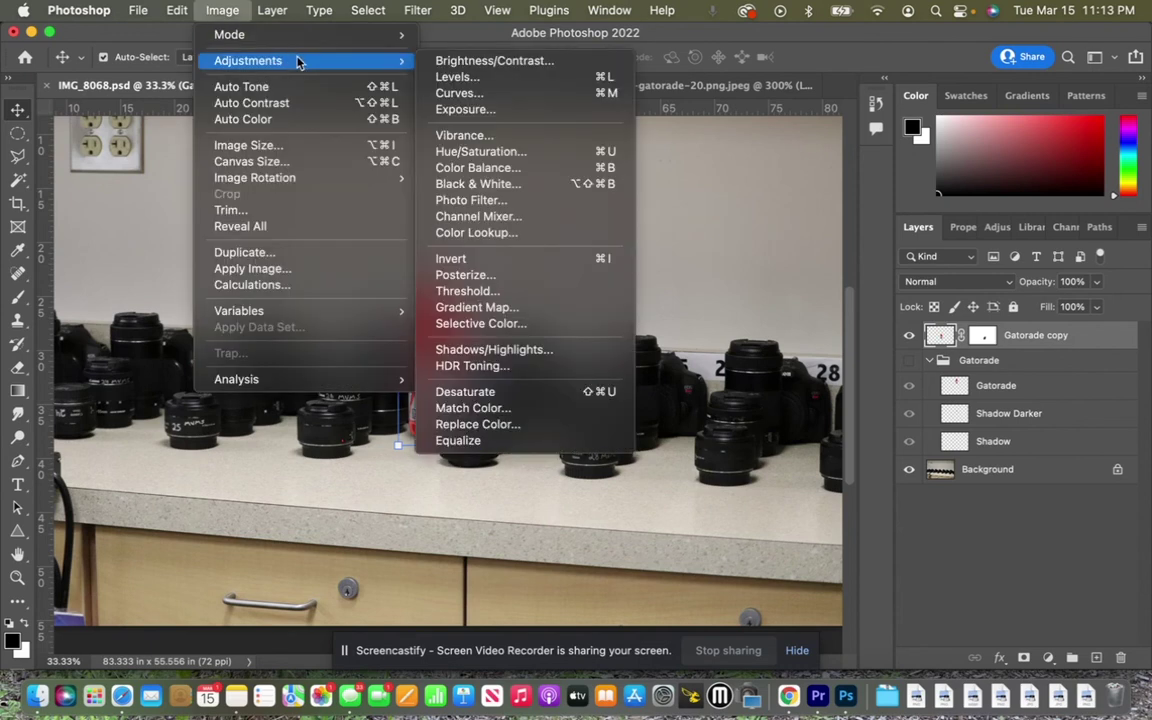
# Step: Open Exposure and set the bottle's exposure to -0.60
pyautogui.click(504, 113)
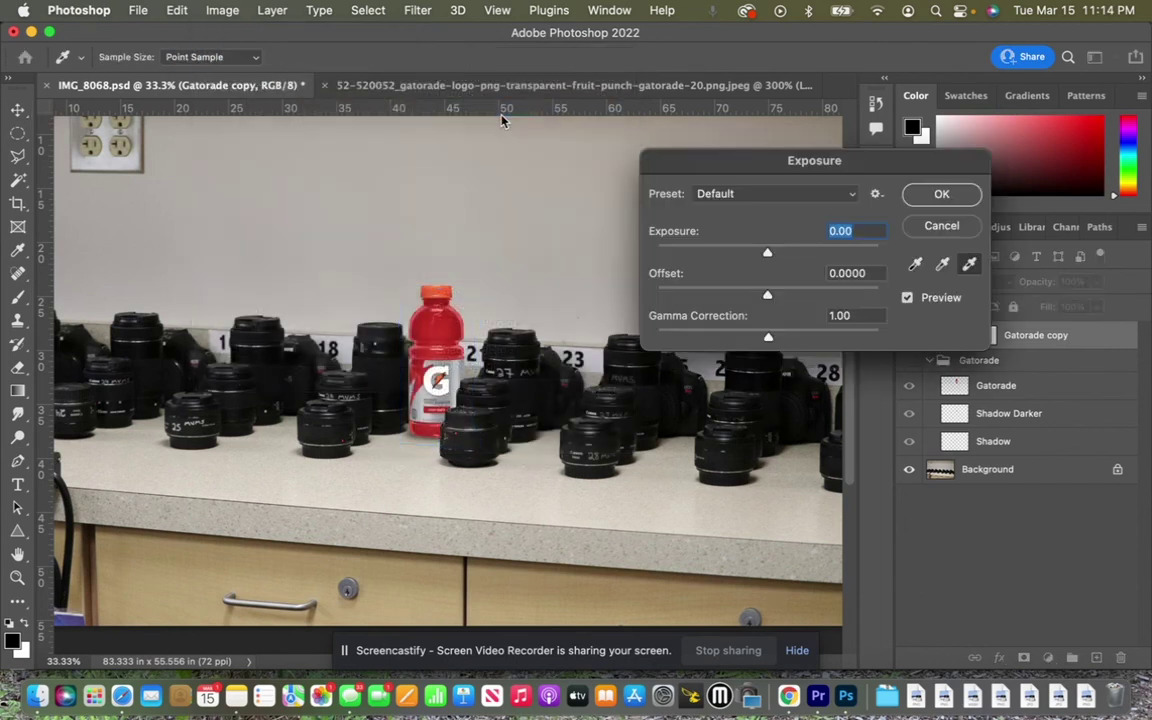
pyautogui.moveTo(767, 258)
pyautogui.mouseDown()
pyautogui.moveTo(813, 253)
pyautogui.moveTo(683, 270)
pyautogui.moveTo(757, 254)
pyautogui.mouseUp()
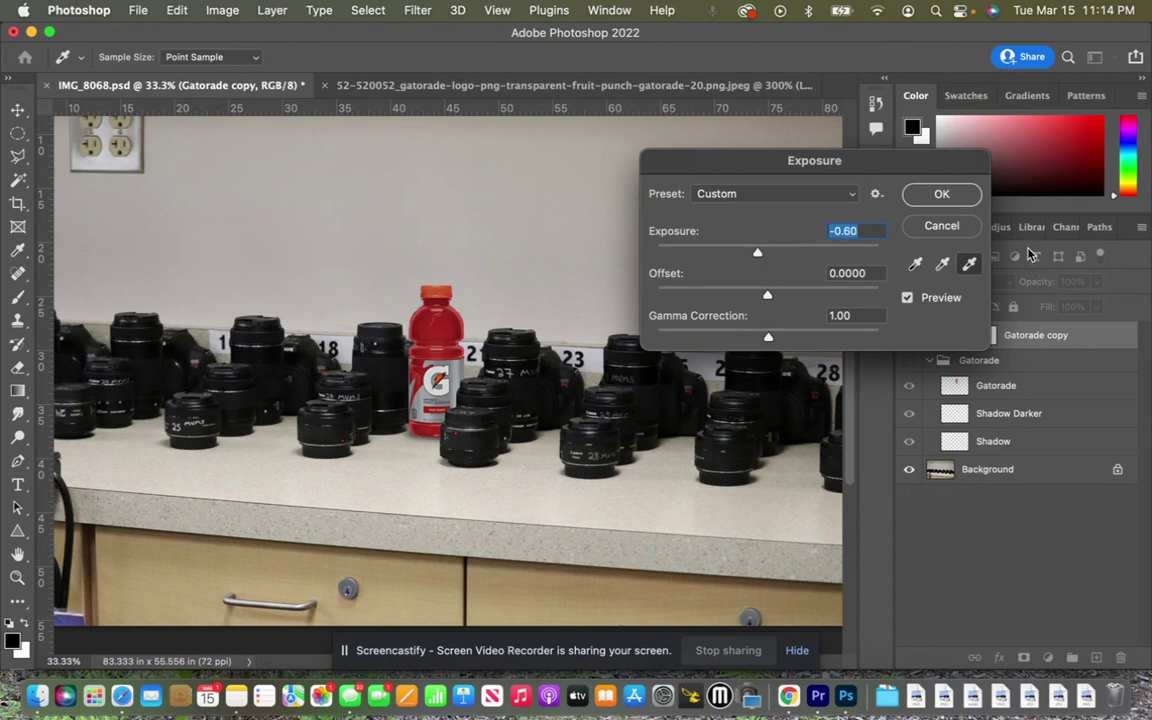
# Step: Apply the exposure change and nudge the bottle slightly upward among the lenses
pyautogui.click(945, 194)
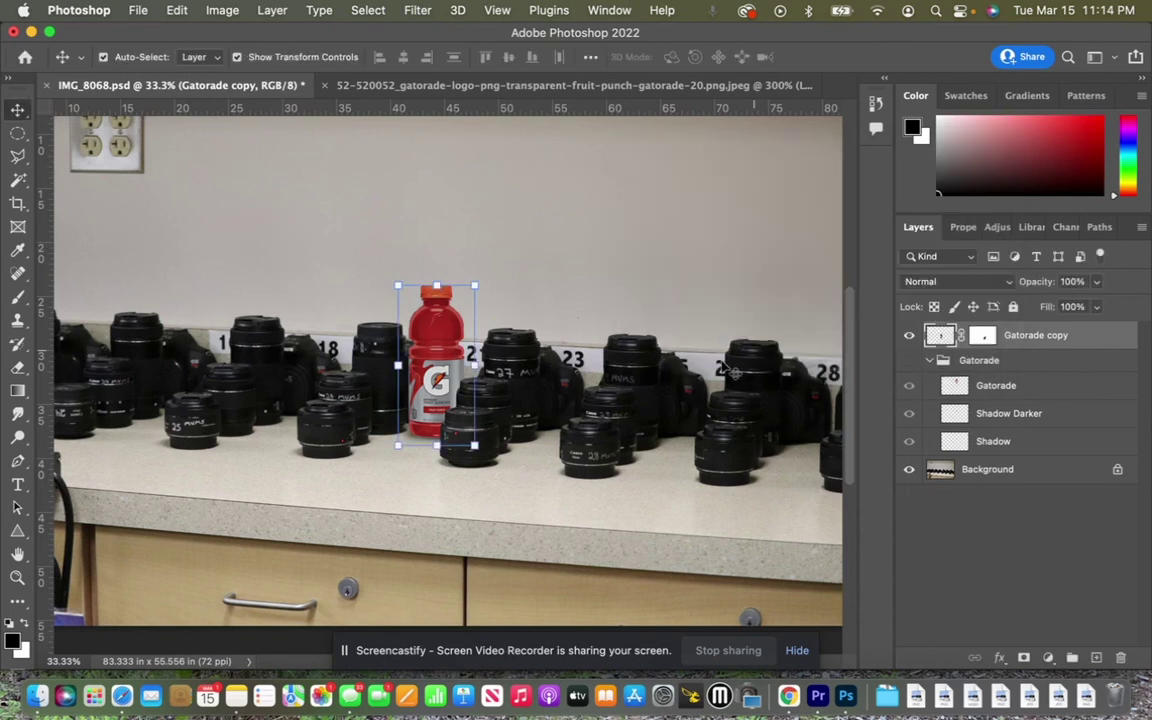
pyautogui.click(604, 285)
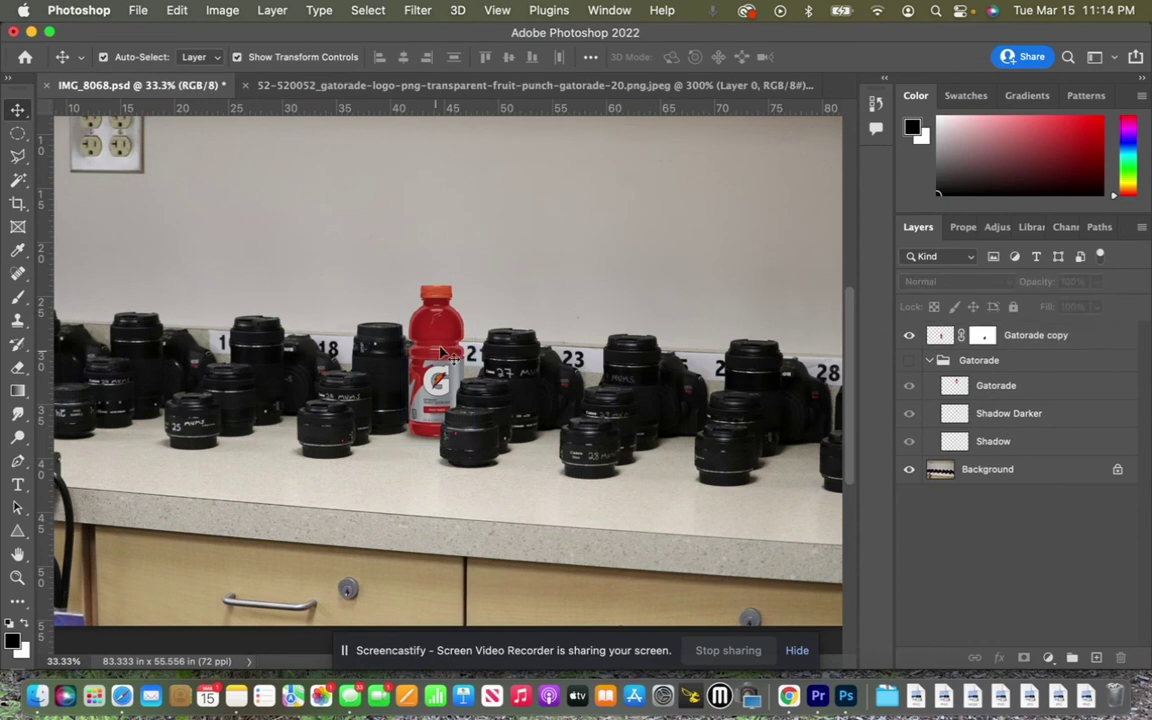
pyautogui.click(446, 390)
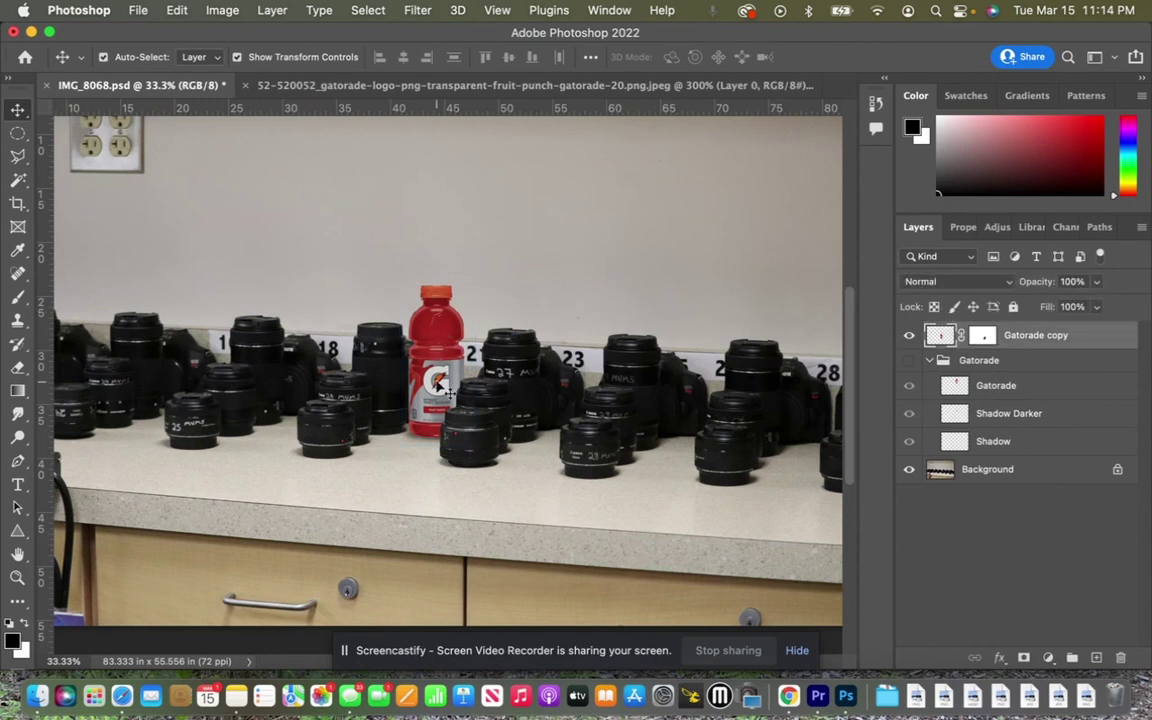
pyautogui.moveTo(450, 393); pyautogui.dragTo(443, 341)
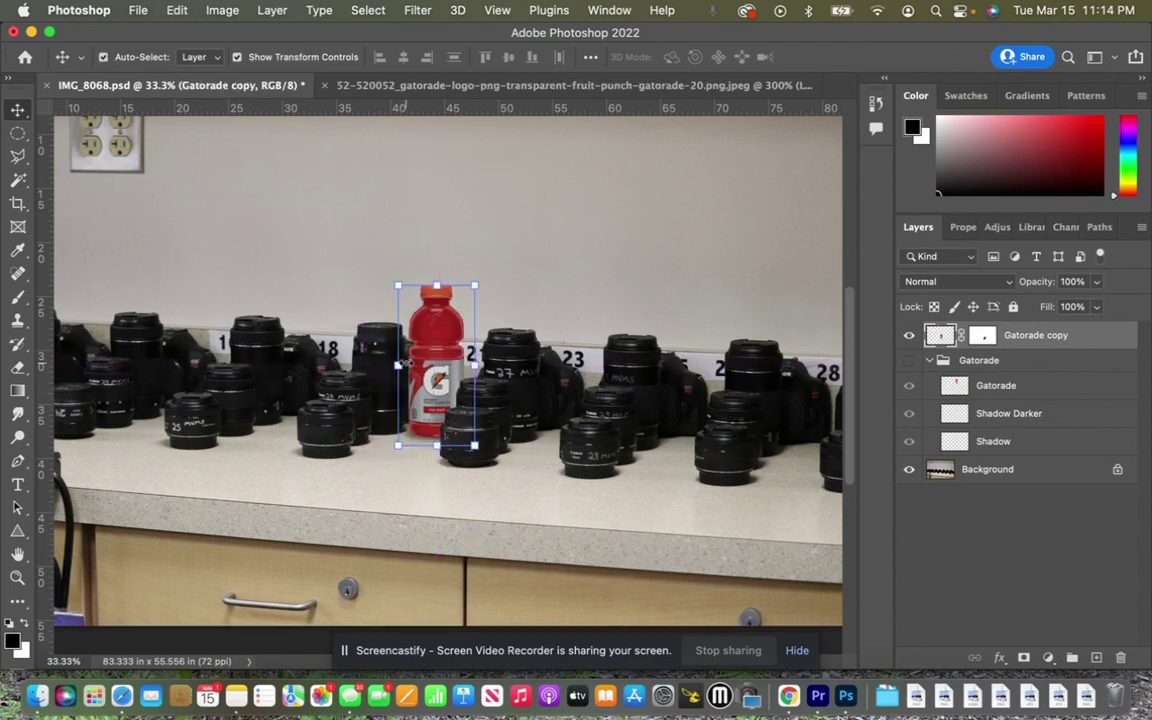
# Step: Inspect the full composite and save it to IMG_8068.psd
pyautogui.click(618, 277)
pyautogui.press('super+minus')
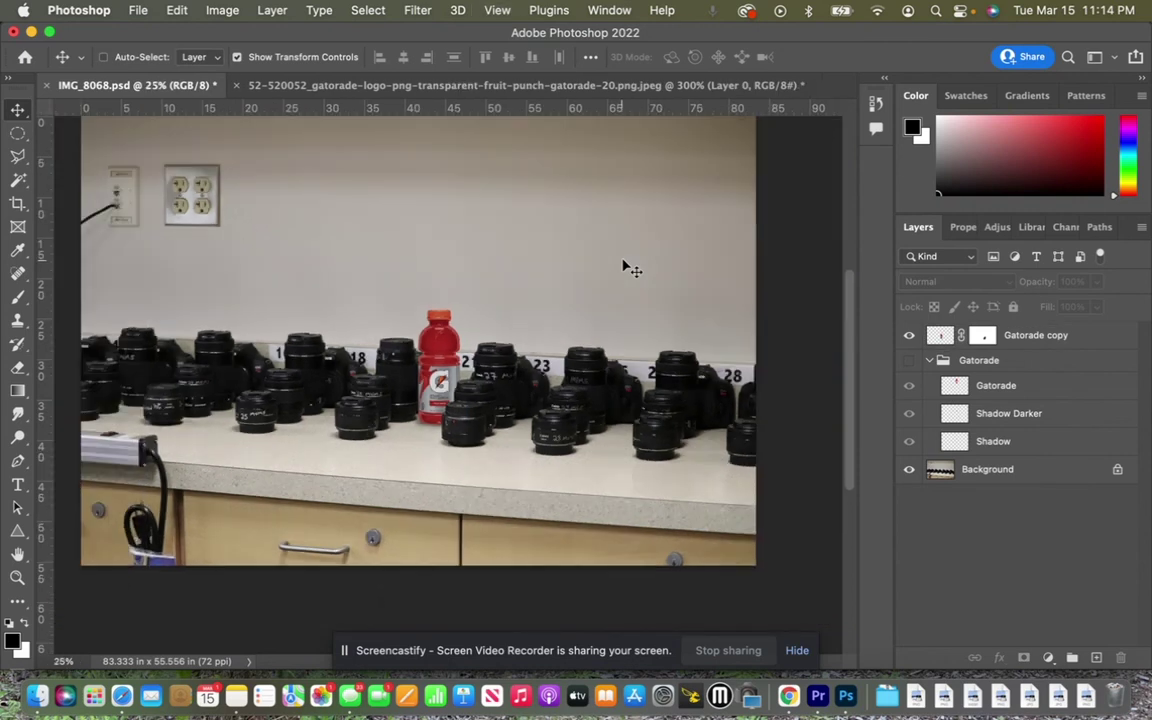
pyautogui.press('super+minus')
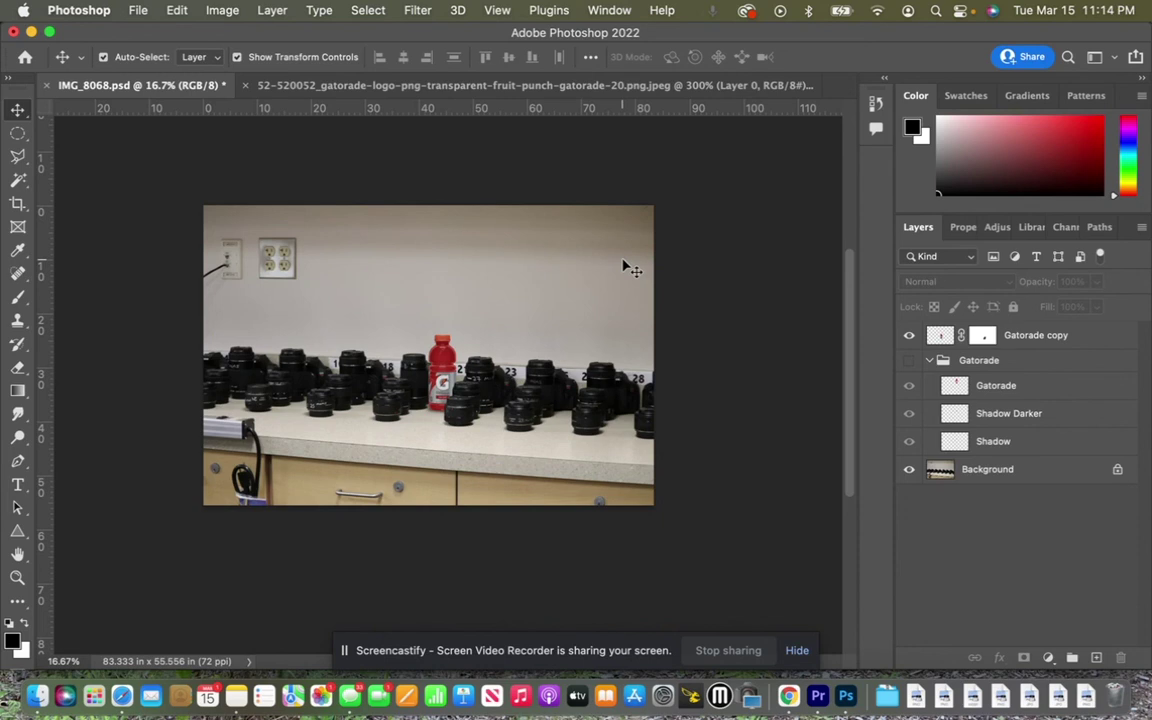
pyautogui.press('super+plus')
pyautogui.press('super+plus')
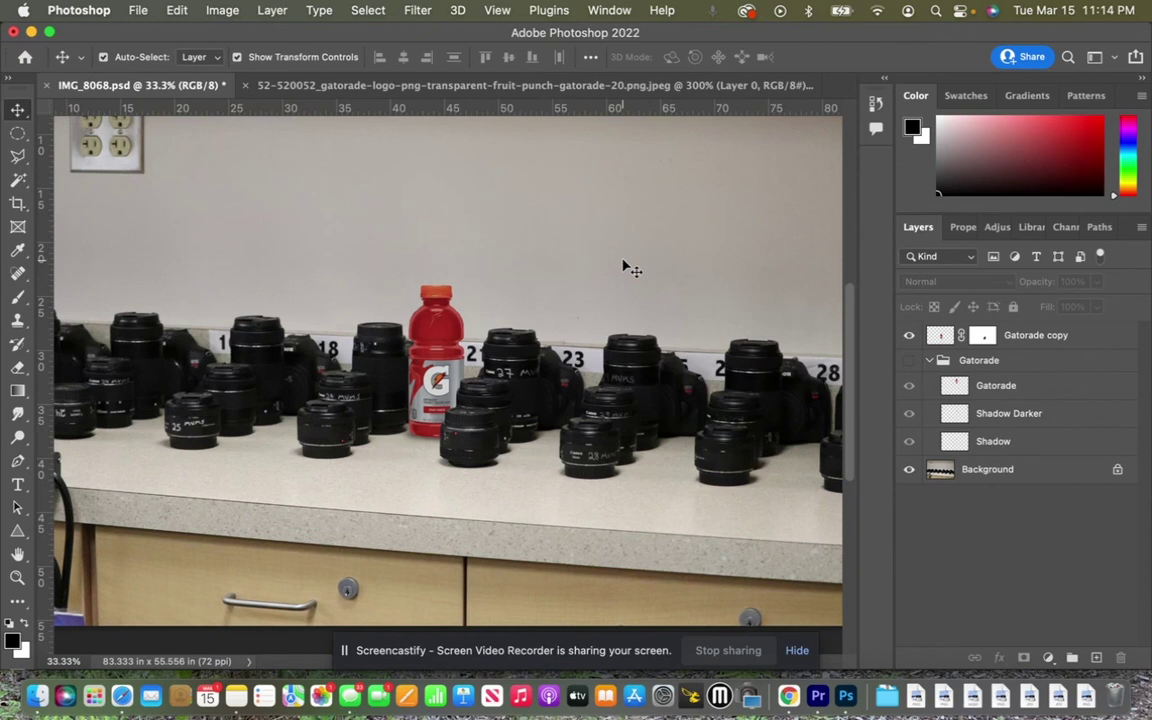
pyautogui.press('super+minus')
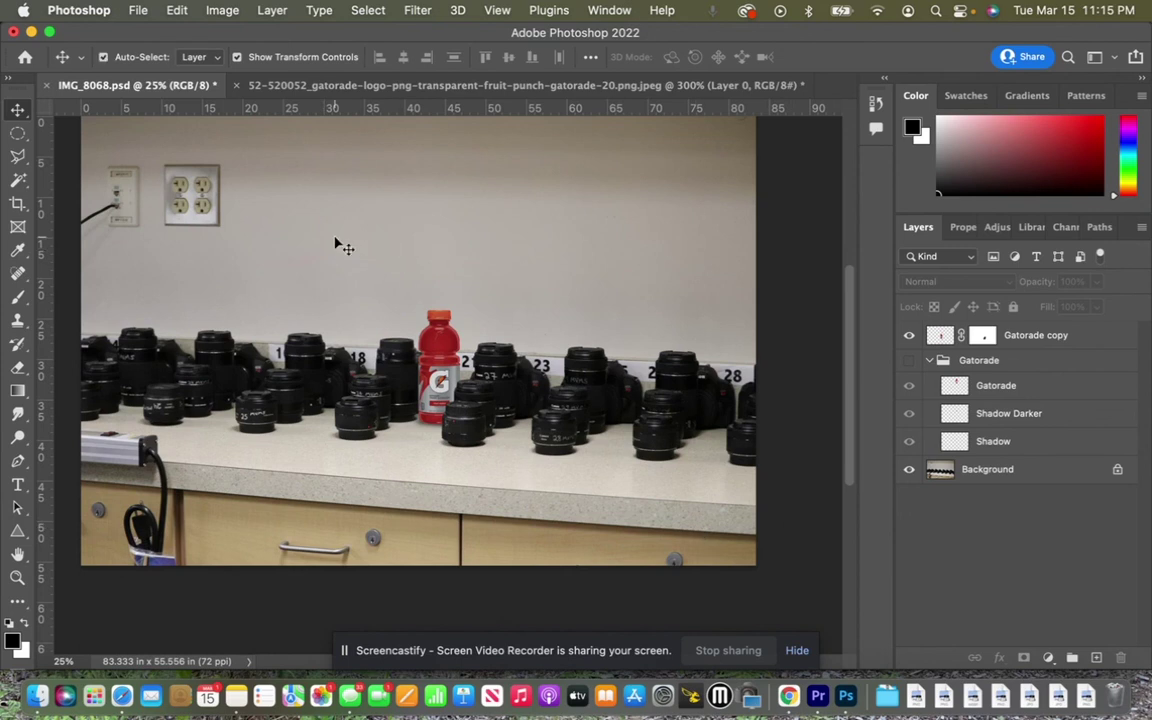
pyautogui.scroll(2, 340, 245)
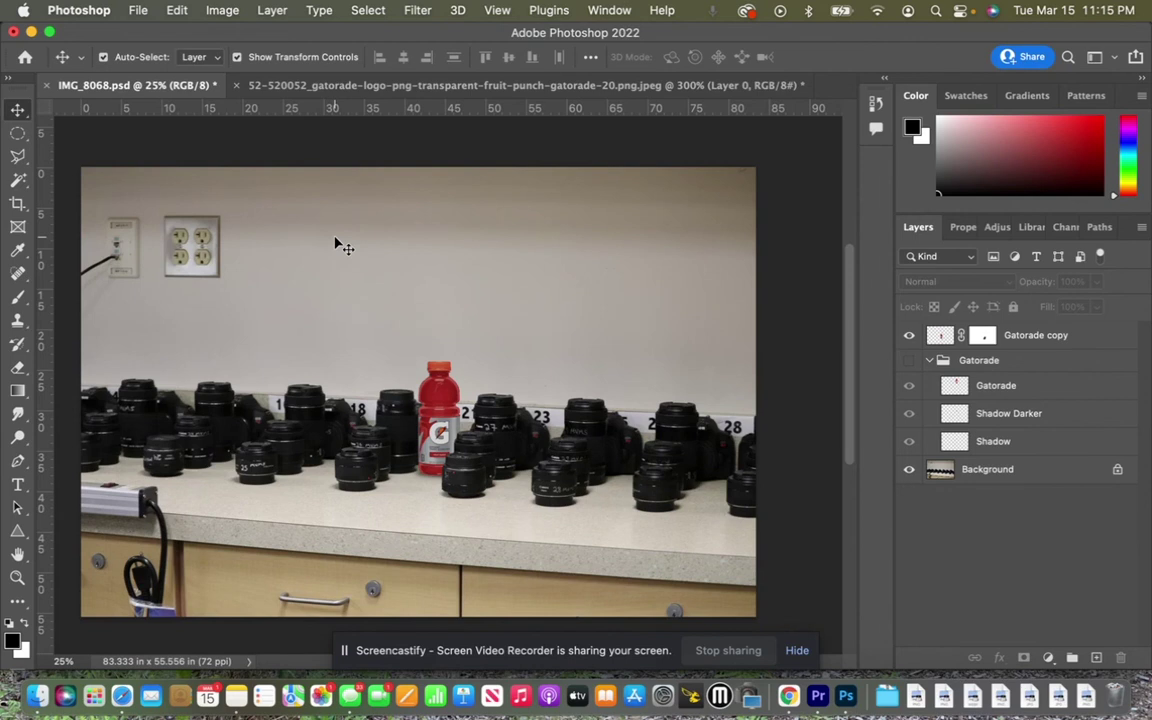
pyautogui.press('super+s')
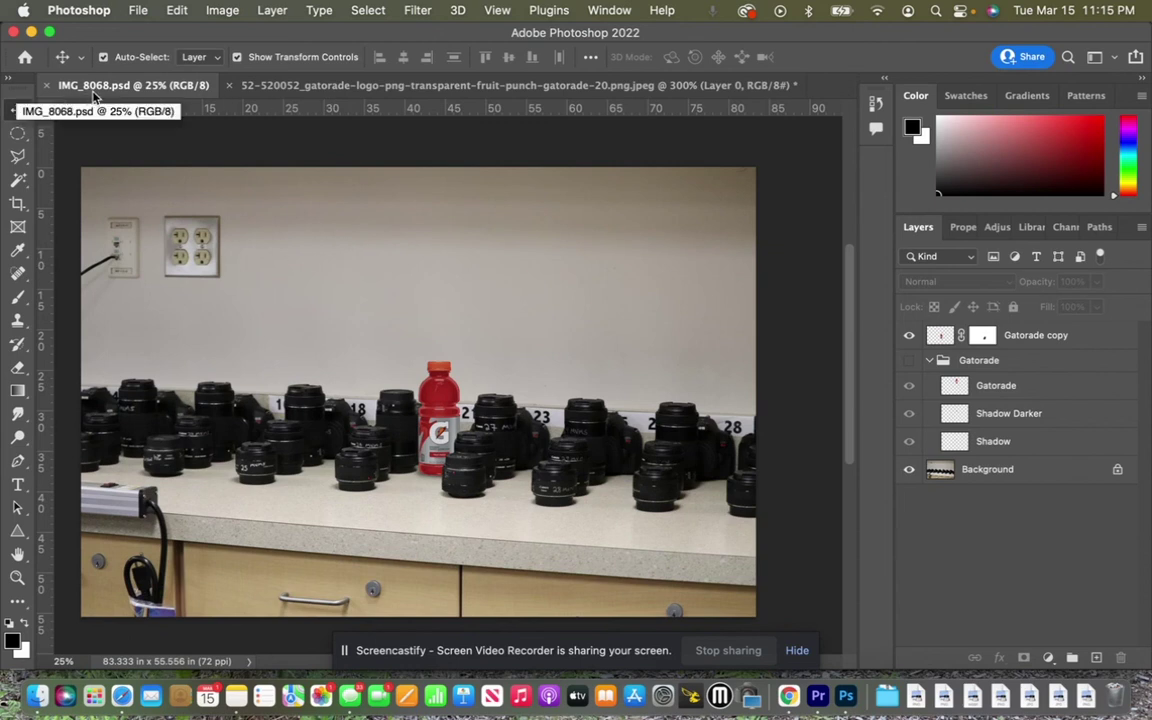
# Step: Save a local copy to the Desktop as Gatorade Product Placement.psd, accepting the compatibility option
pyautogui.click(139, 11)
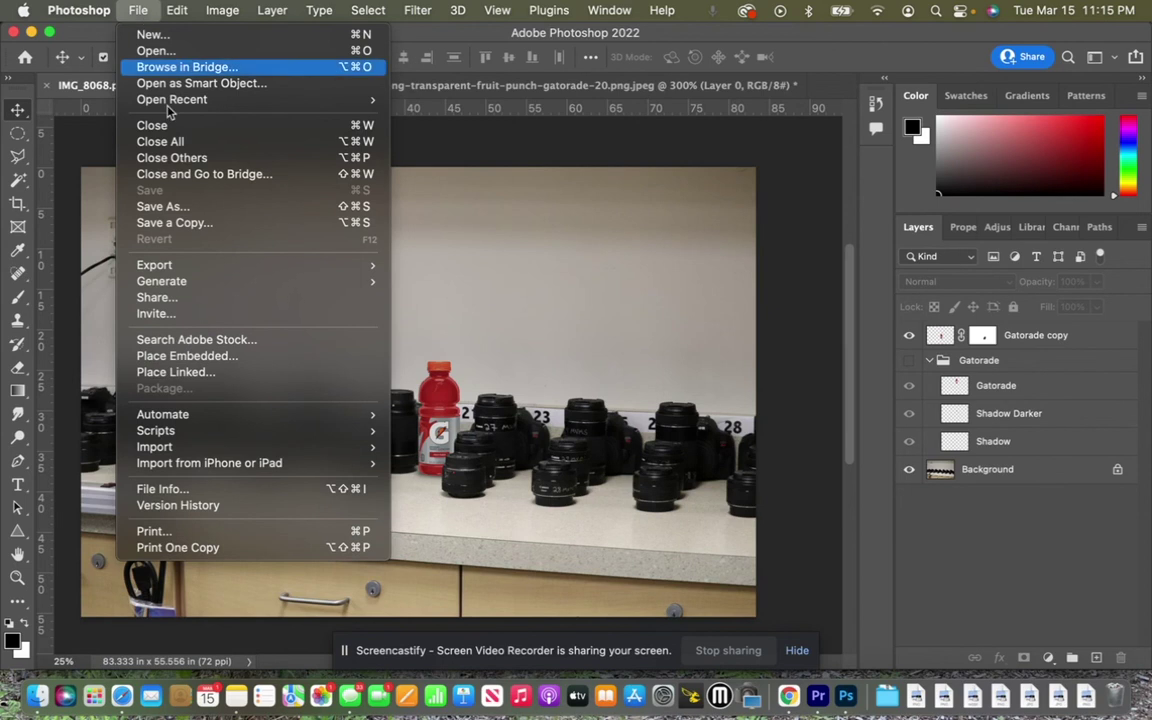
pyautogui.click(214, 210)
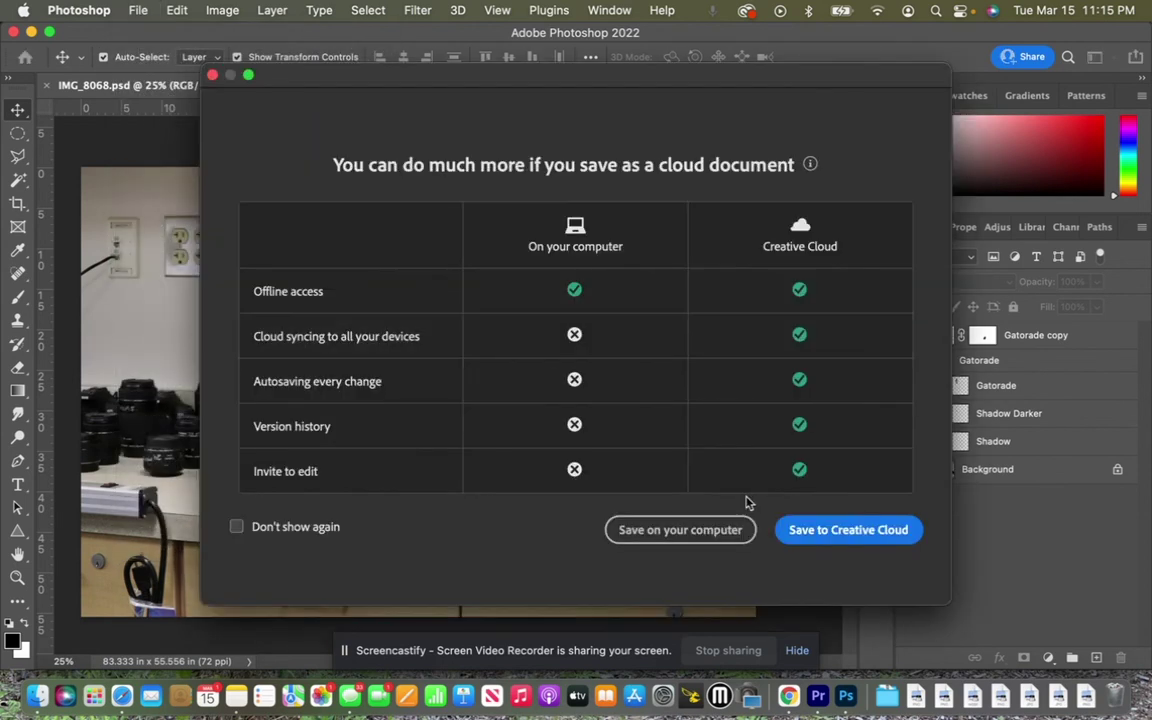
pyautogui.click(697, 532)
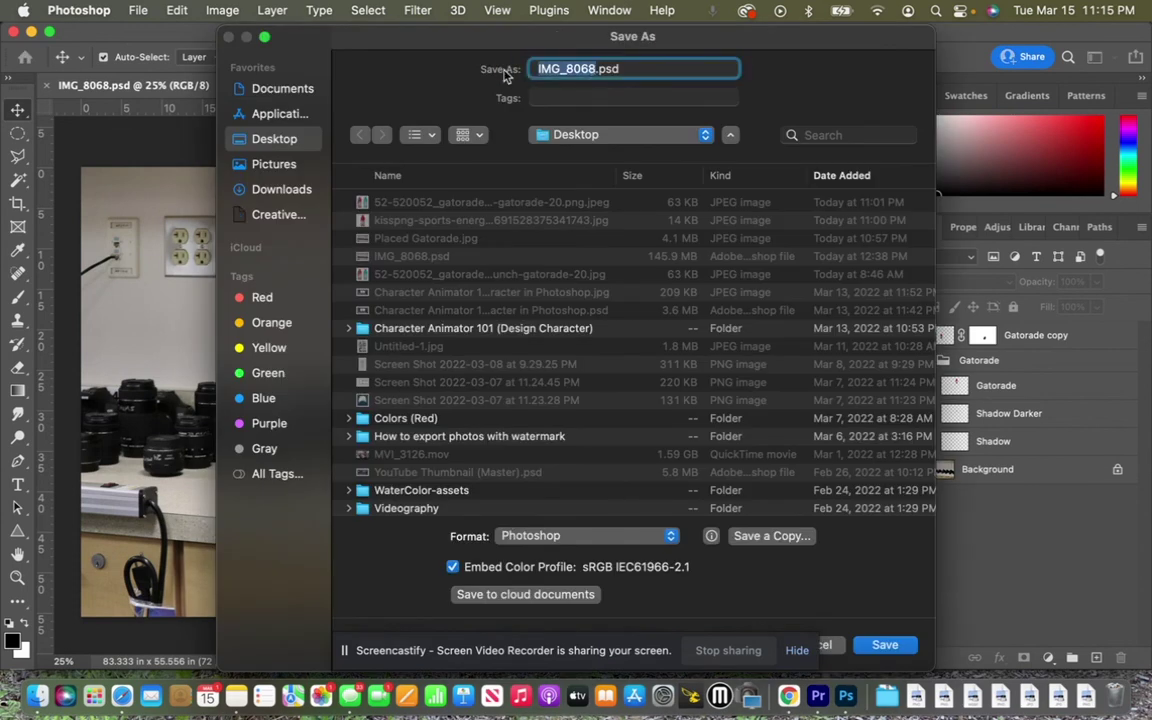
pyautogui.write('Gatorade')
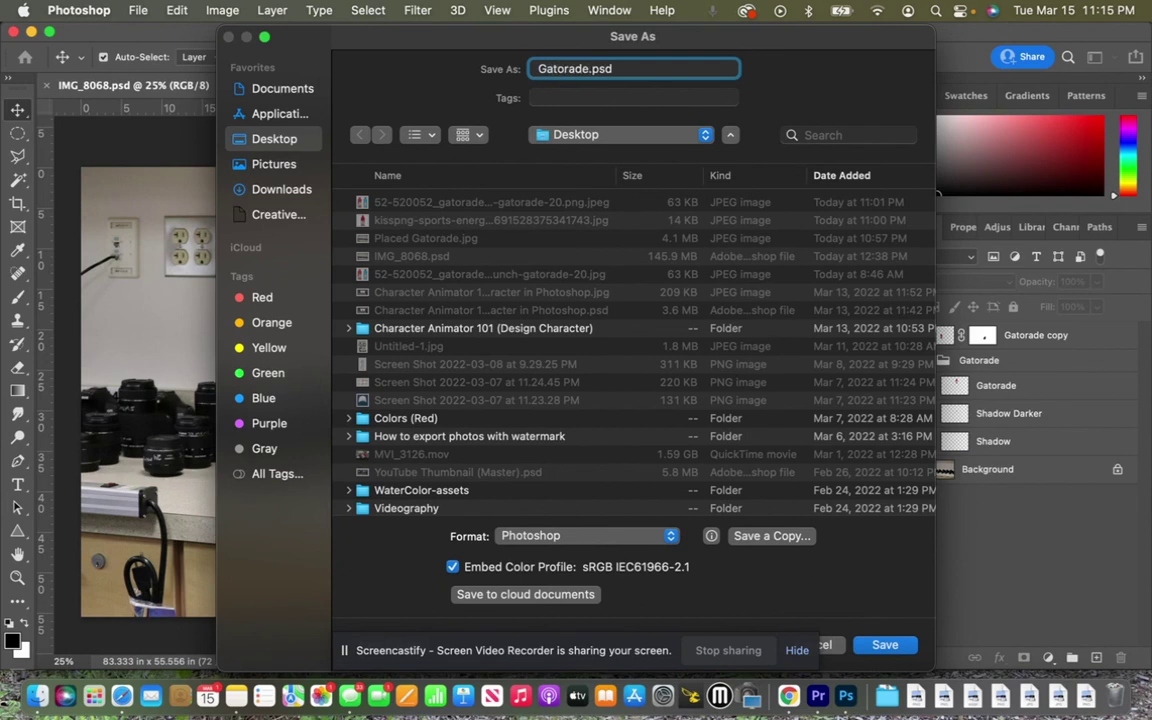
pyautogui.write(' Product Placement')
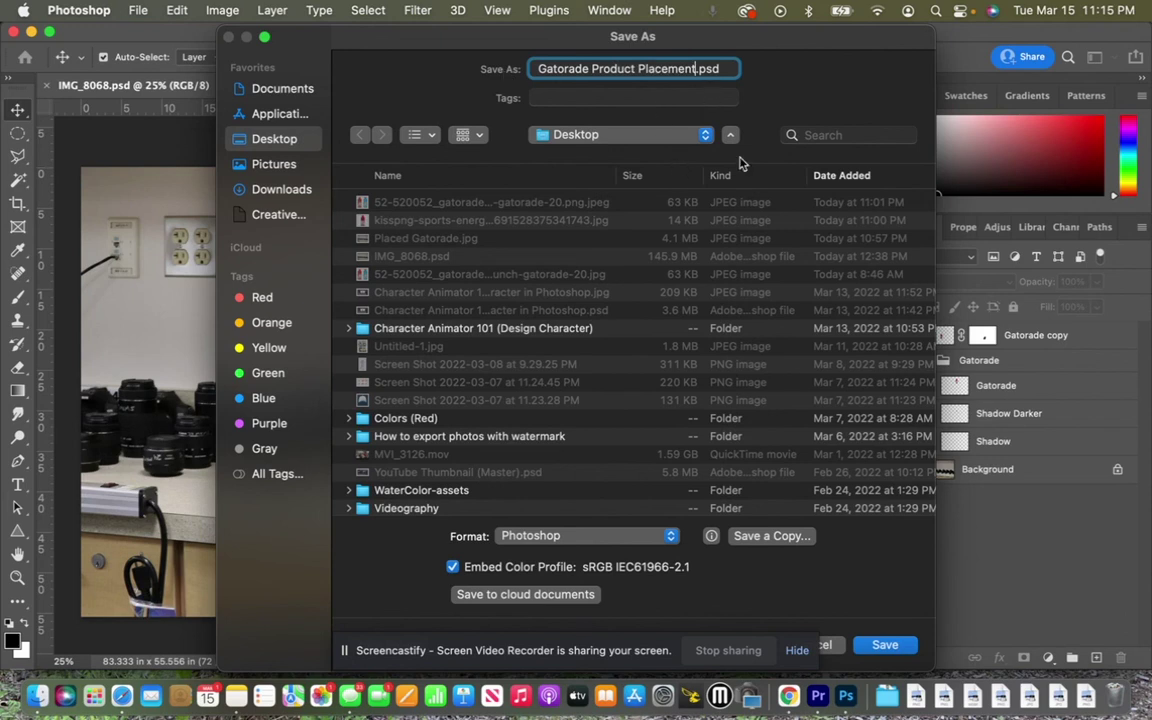
pyautogui.click(885, 648)
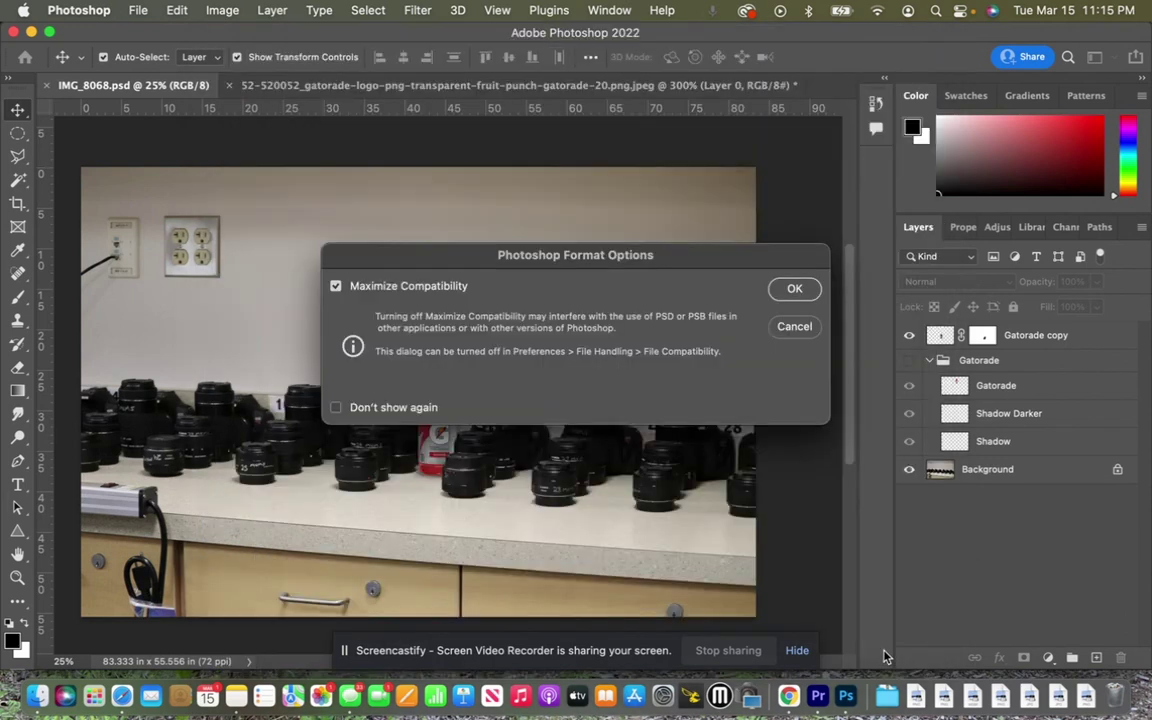
pyautogui.press('Return')
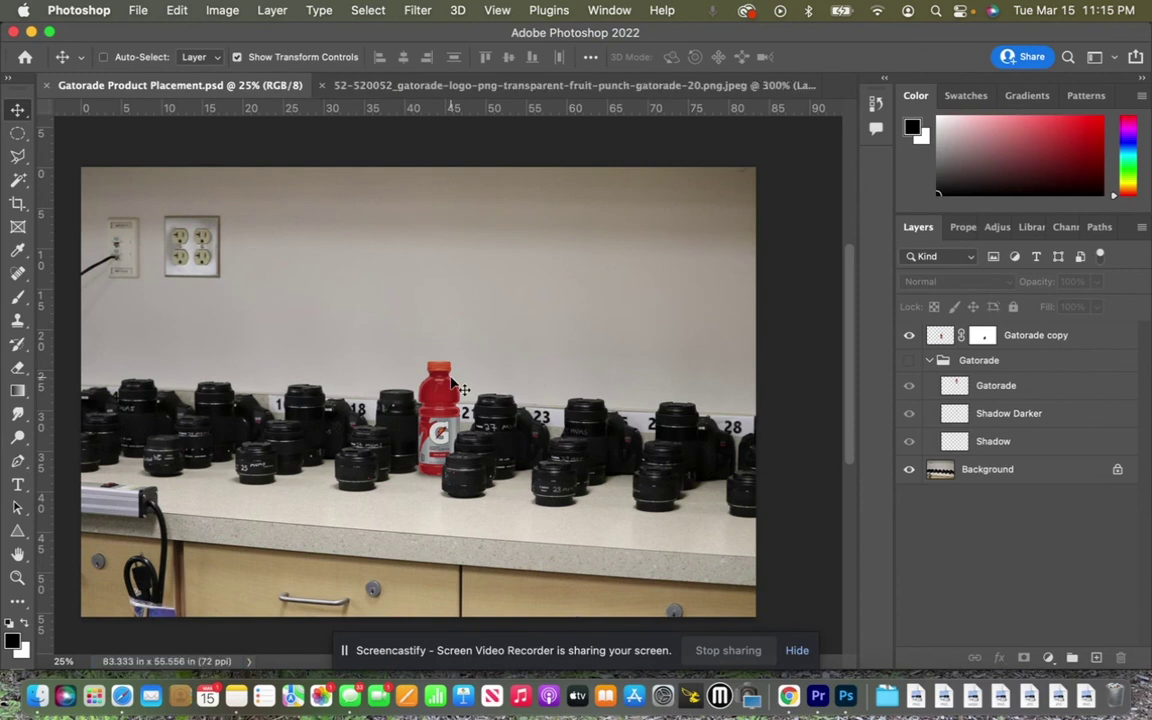
# Step: Export Gatorade Product Placement.jpg to the Desktop via Export As, then reveal the desktop
pyautogui.press('super+alt+shift+w')
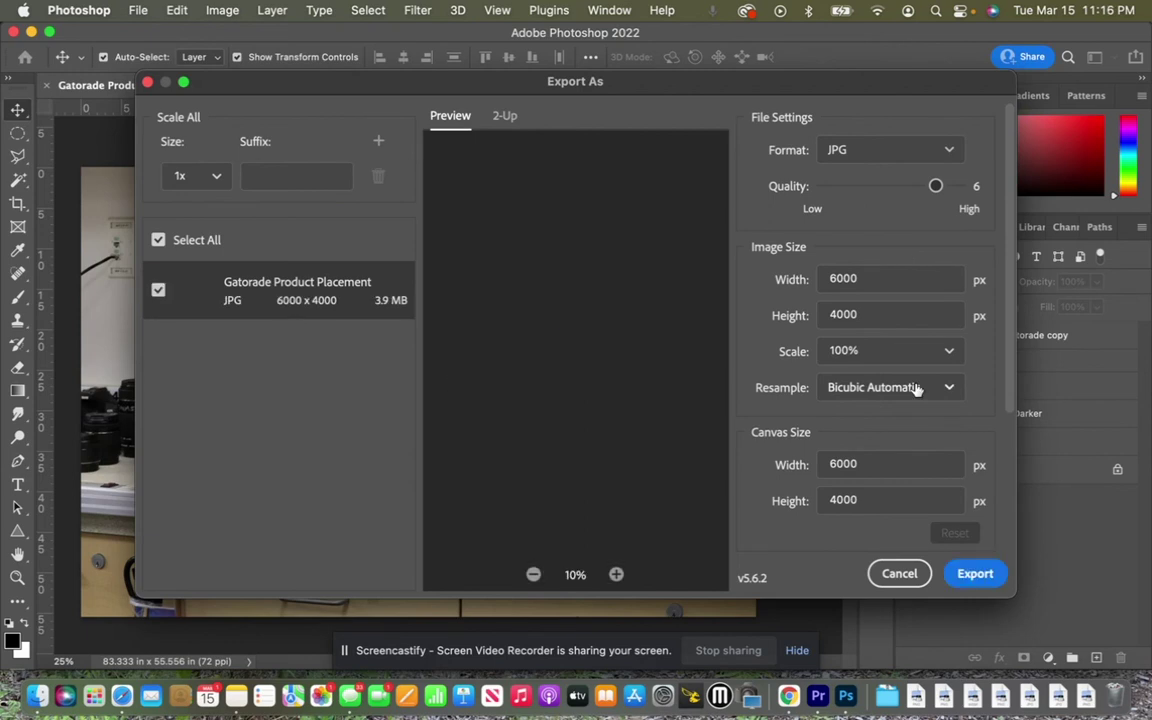
pyautogui.click(978, 590)
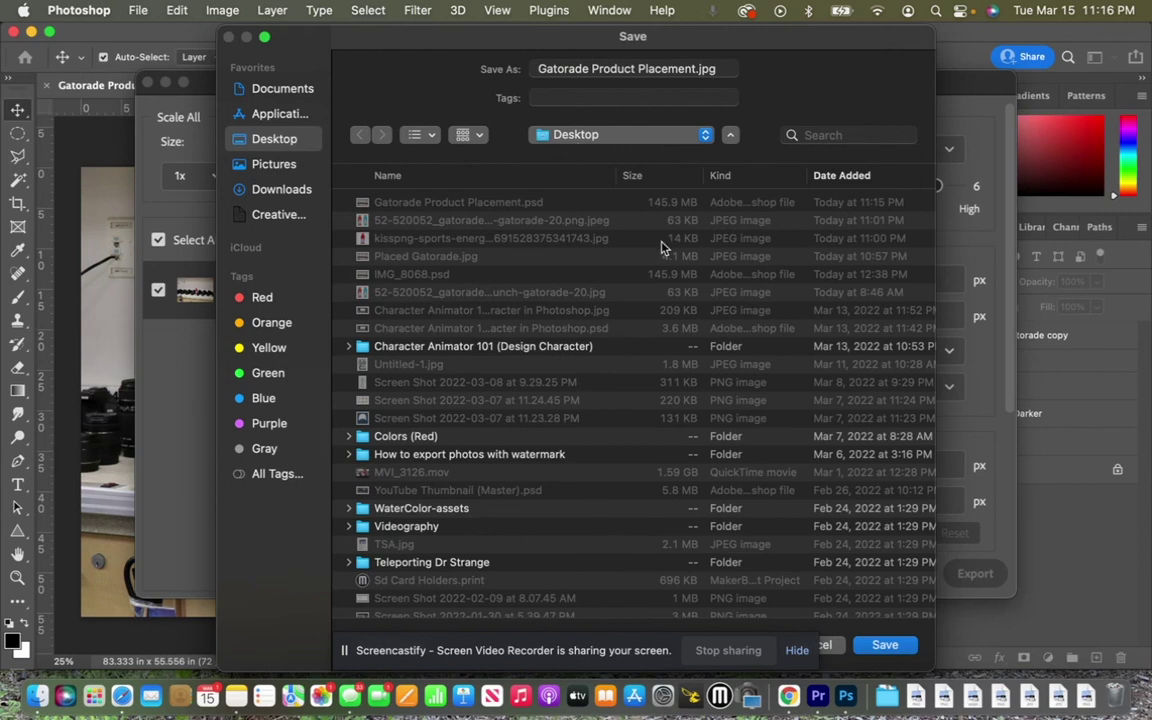
pyautogui.click(886, 647)
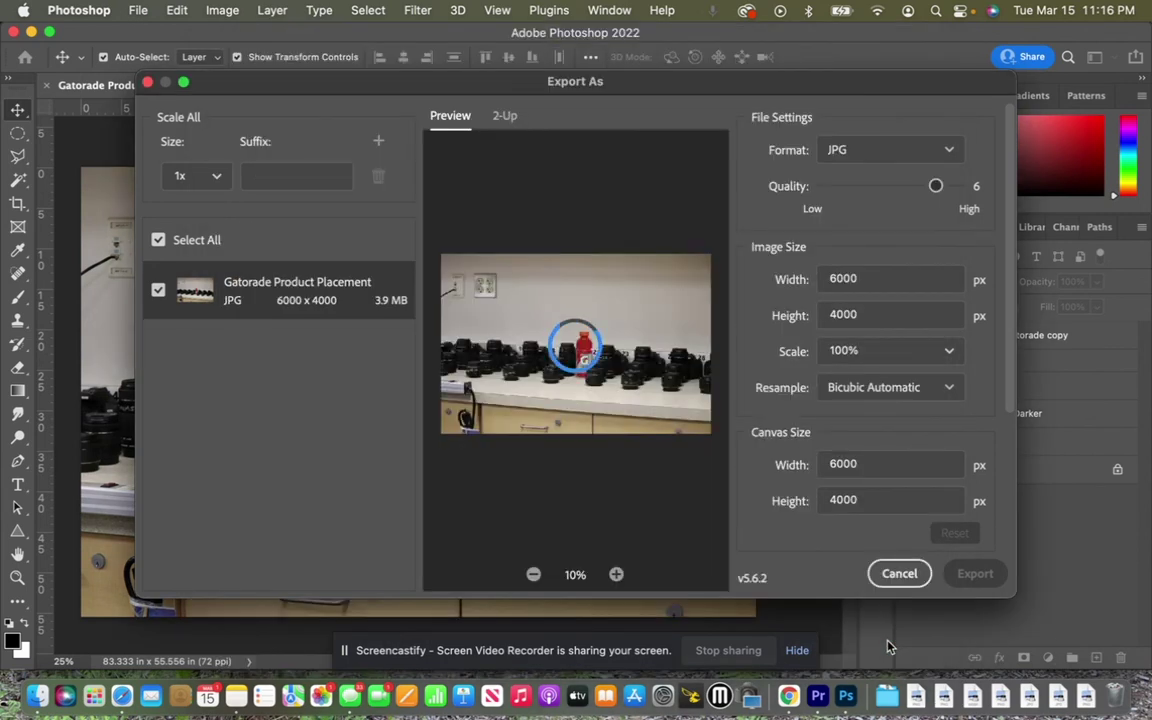
pyautogui.press('F11')
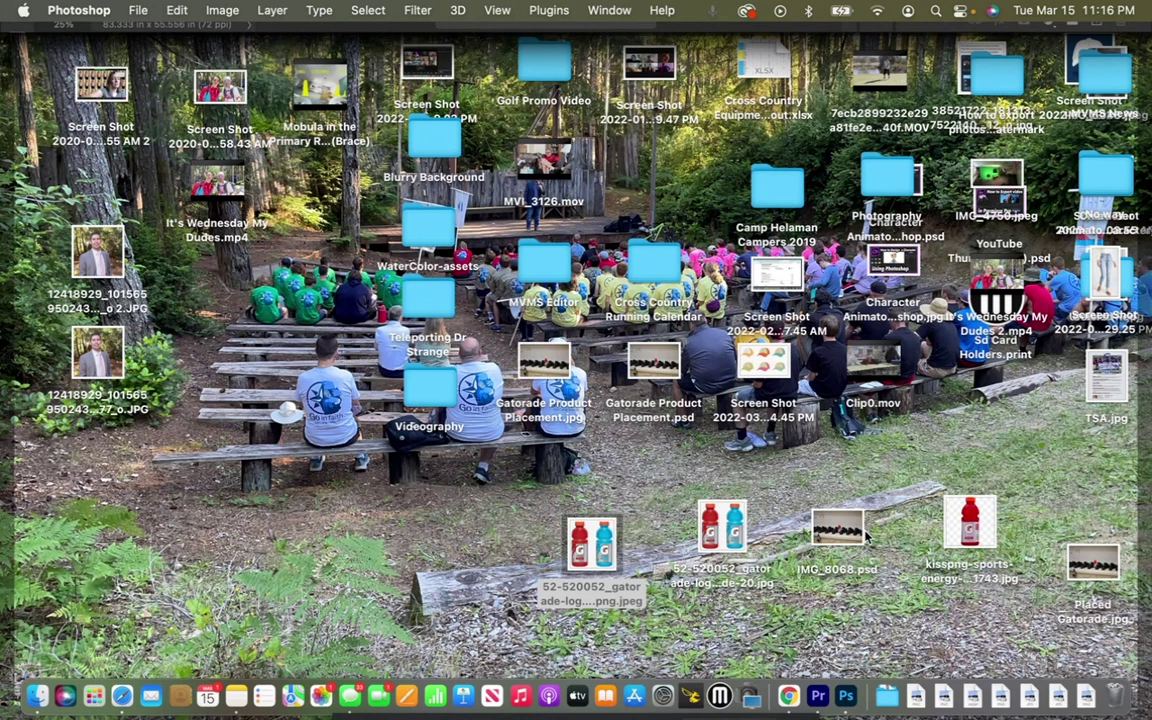
# Step: Quick Look the exported Gatorade Product Placement.jpg on the desktop
pyautogui.press('F11')
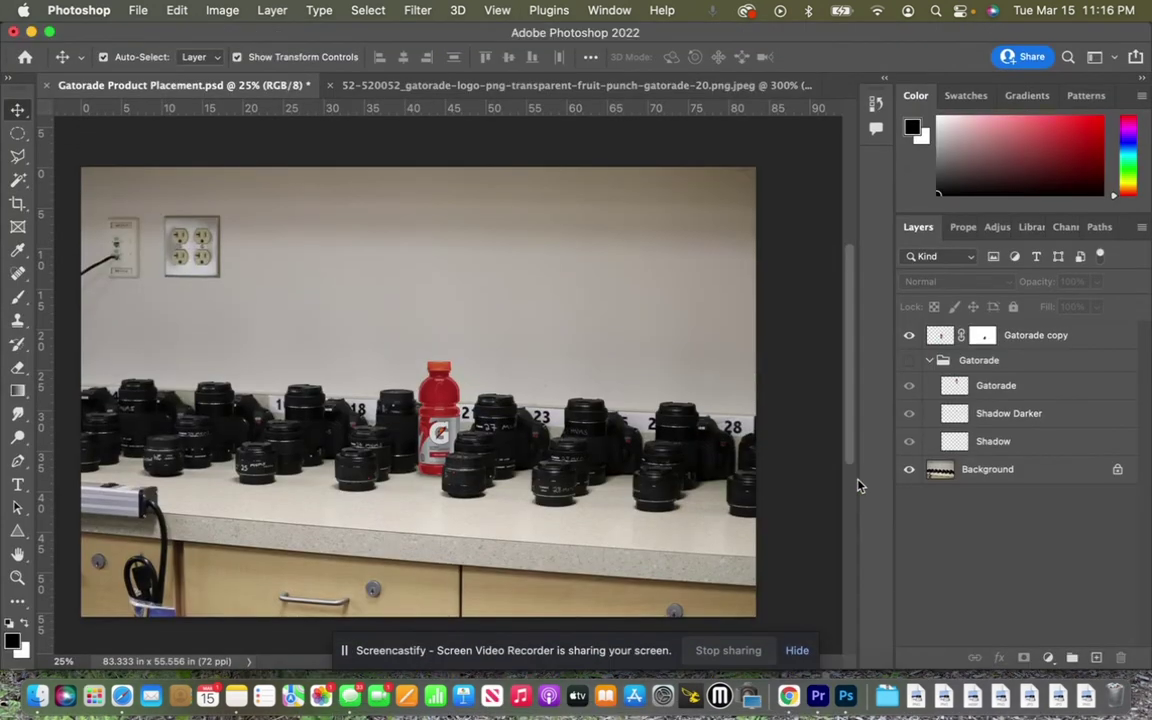
pyautogui.press('F11')
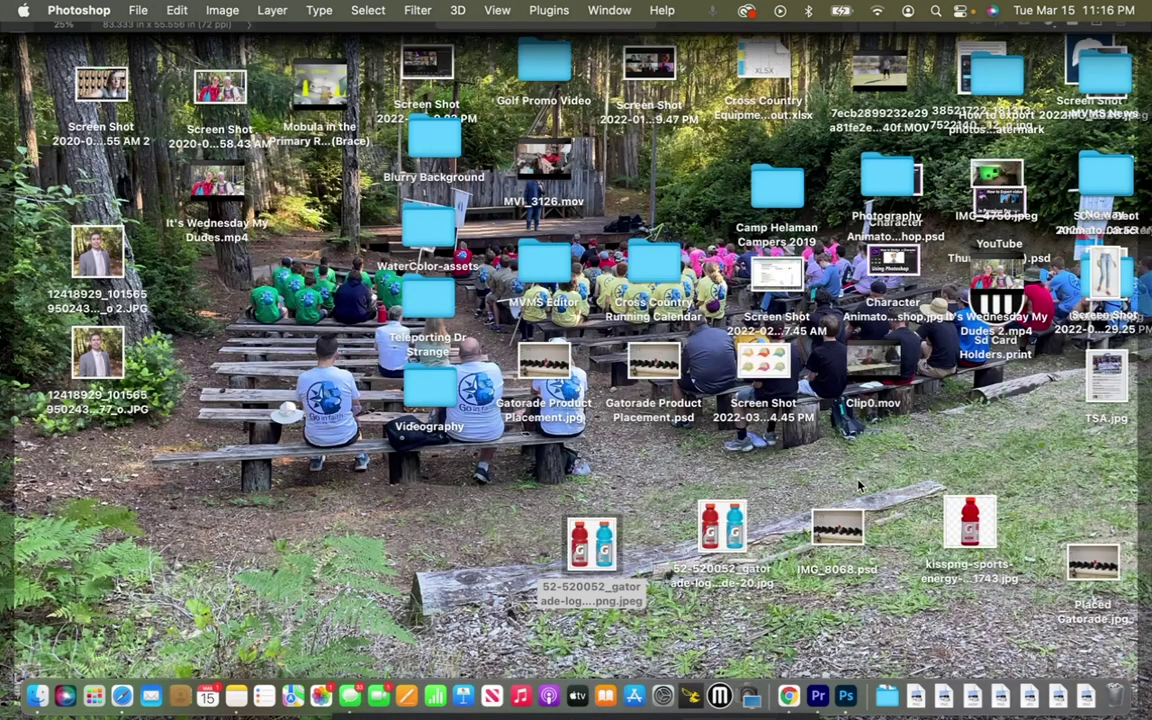
pyautogui.click(549, 370)
pyautogui.press('space')
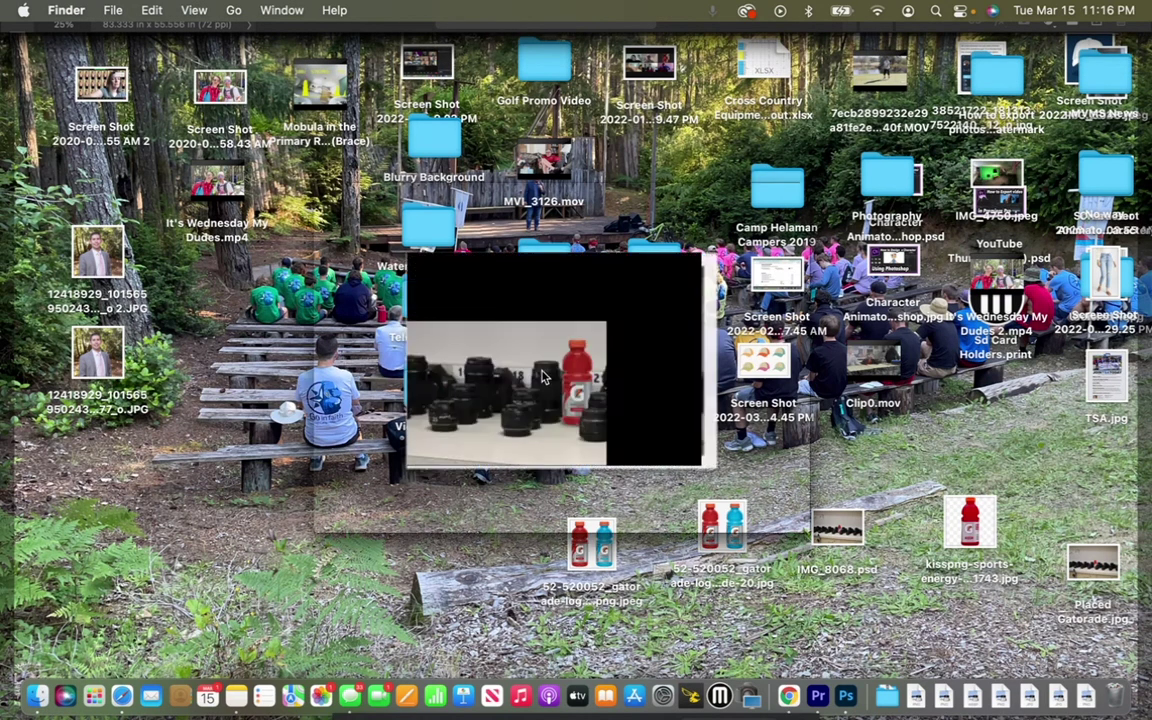